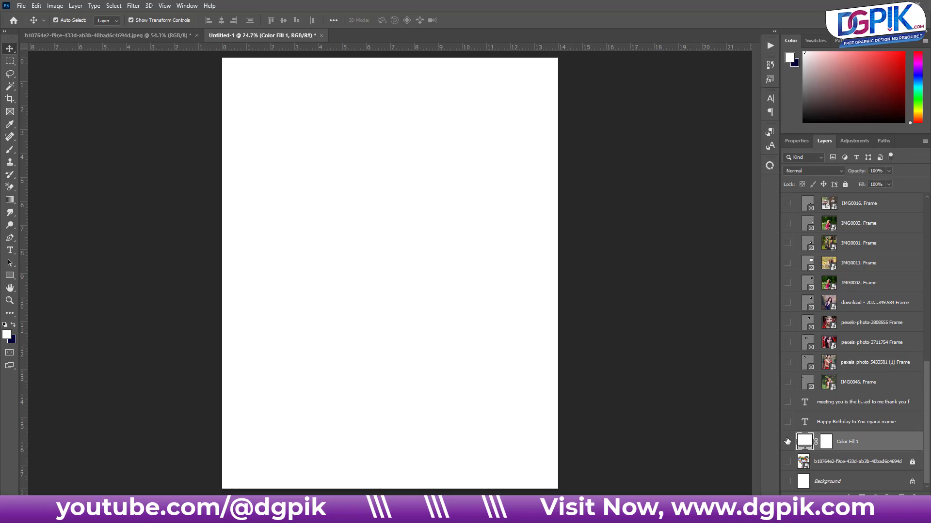
- Show the birthday heading, the message and the top-row photo layers of the heart
{"action": "left_click", "coordinate": [788, 422]}
{"action": "left_click", "coordinate": [788, 402]}
{"action": "left_click", "coordinate": [787, 382]}
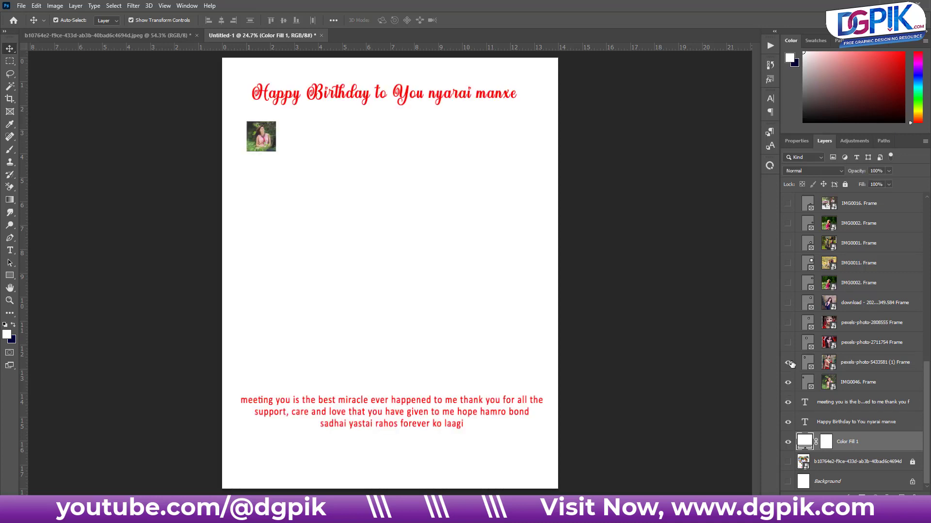
{"action": "left_click", "coordinate": [788, 362]}
{"action": "left_click", "coordinate": [788, 323]}
{"action": "left_click", "coordinate": [787, 302]}
{"action": "left_click", "coordinate": [787, 283]}
{"action": "left_click", "coordinate": [787, 263]}
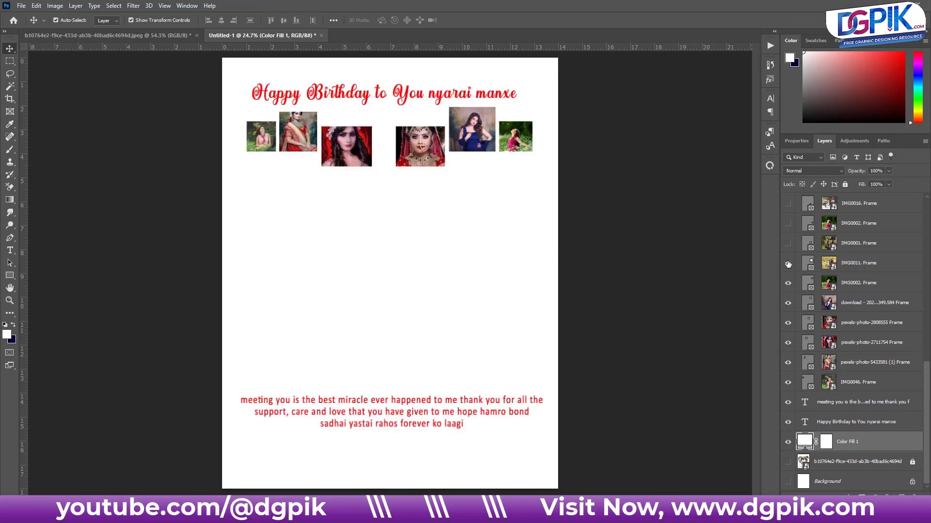
{"action": "left_click", "coordinate": [787, 243]}
{"action": "left_click", "coordinate": [788, 223]}
- Reveal the IMG0016, IMG0015, IMG0014 and pexels photo layers
{"action": "scroll", "coordinate": [788, 228], "scroll_direction": "up", "scroll_amount": 3}
{"action": "scroll", "coordinate": [788, 228], "scroll_direction": "up", "scroll_amount": 3}
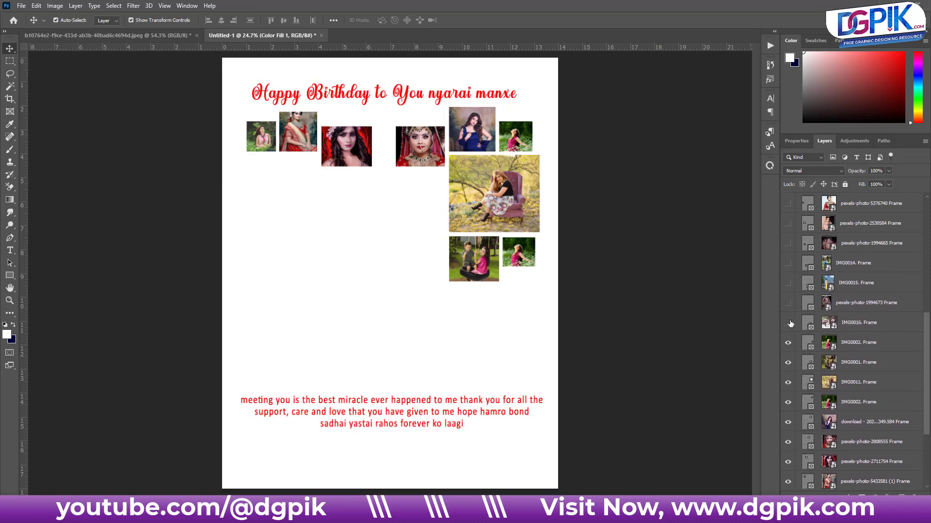
{"action": "left_click", "coordinate": [787, 322]}
{"action": "left_click", "coordinate": [788, 302]}
{"action": "left_click", "coordinate": [788, 283]}
{"action": "left_click", "coordinate": [788, 263]}
{"action": "left_click", "coordinate": [788, 243]}
{"action": "left_click", "coordinate": [787, 223]}
{"action": "left_click", "coordinate": [788, 203]}
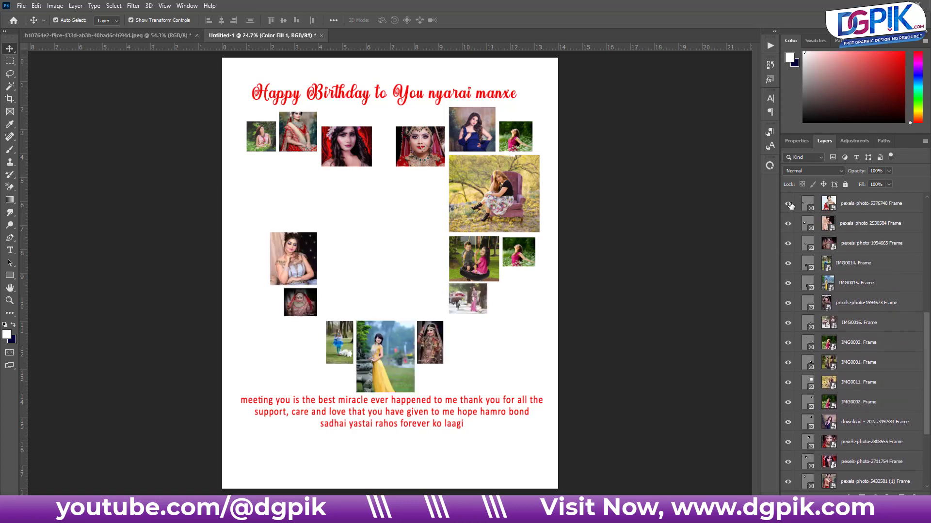
- Show the centre couple photo, infinity sign with both names, butterfly, kiss emoji and gold sparkles
{"action": "scroll", "coordinate": [833, 332], "scroll_direction": "up", "scroll_amount": 3}
{"action": "scroll", "coordinate": [834, 332], "scroll_direction": "up", "scroll_amount": 7}
{"action": "left_click", "coordinate": [788, 382]}
{"action": "left_click", "coordinate": [788, 362]}
{"action": "left_click", "coordinate": [788, 324]}
{"action": "left_click", "coordinate": [788, 304]}
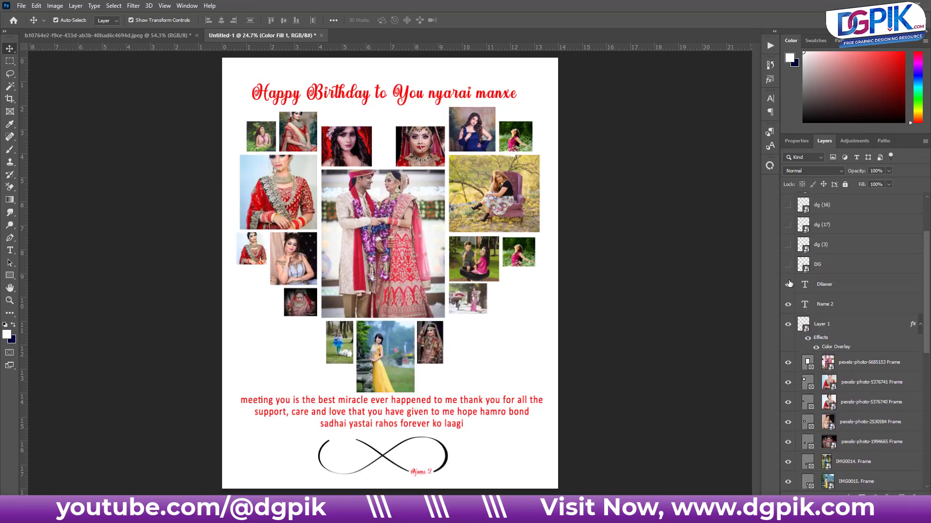
{"action": "left_click", "coordinate": [788, 284]}
{"action": "left_click", "coordinate": [788, 244]}
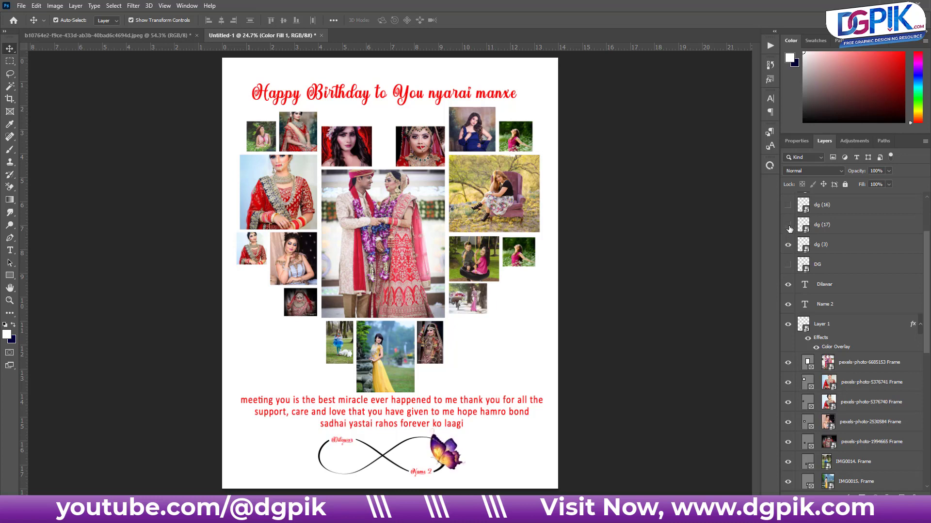
{"action": "left_click", "coordinate": [788, 225]}
{"action": "left_click", "coordinate": [788, 205]}
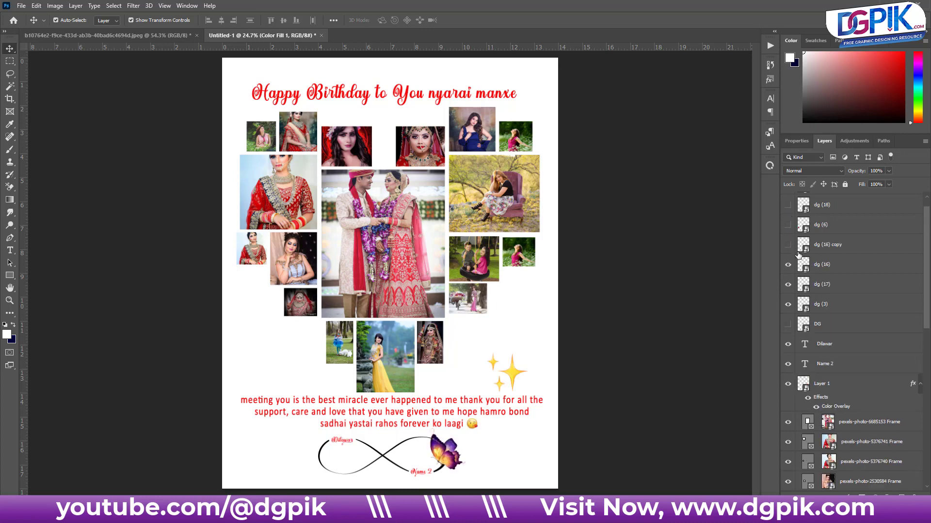
- Show the second gold sparkles, red heart bouquet and both pink hearts by the heading
{"action": "scroll", "coordinate": [790, 286], "scroll_direction": "up", "scroll_amount": 4}
{"action": "left_click", "coordinate": [788, 262]}
{"action": "left_click", "coordinate": [788, 241]}
{"action": "left_click", "coordinate": [788, 222]}
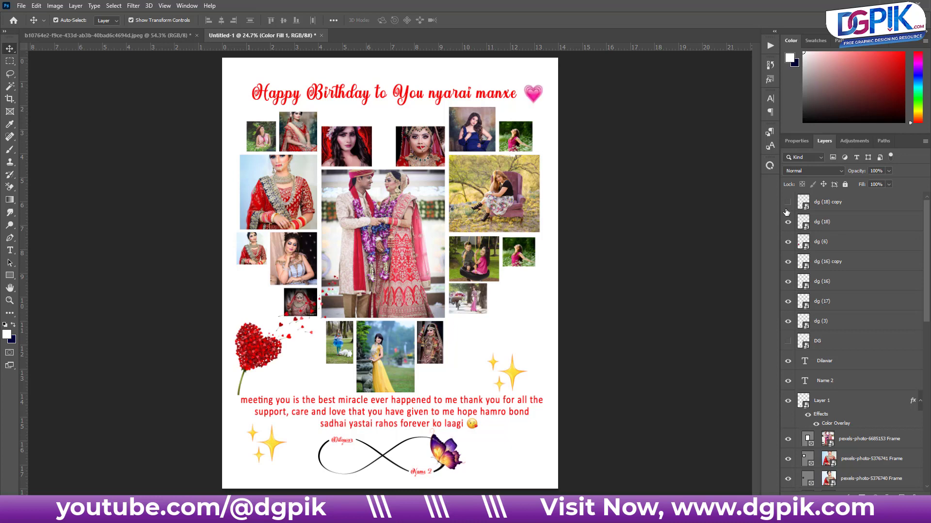
{"action": "left_click", "coordinate": [788, 203]}
- Compare the black- and white-background History snapshots, ending on the black version
{"action": "left_click", "coordinate": [770, 65]}
{"action": "left_click", "coordinate": [693, 116]}
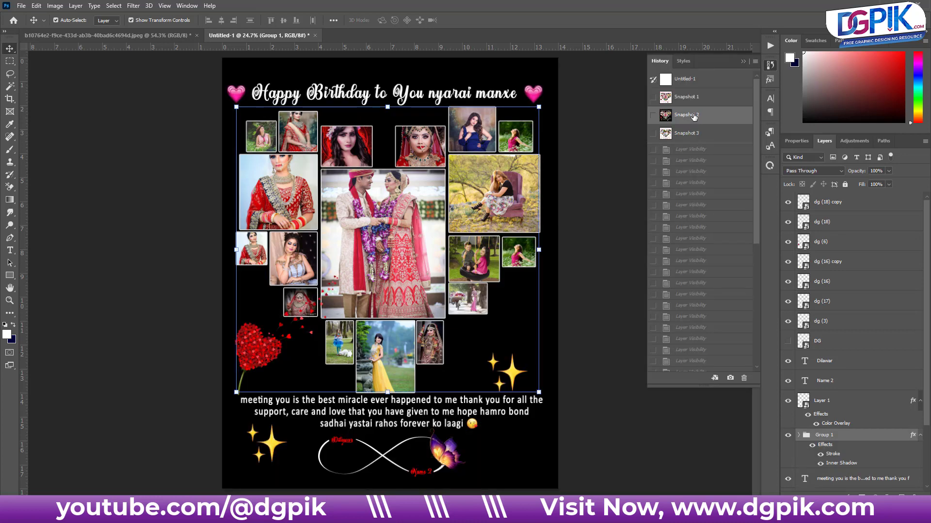
{"action": "left_click", "coordinate": [693, 98]}
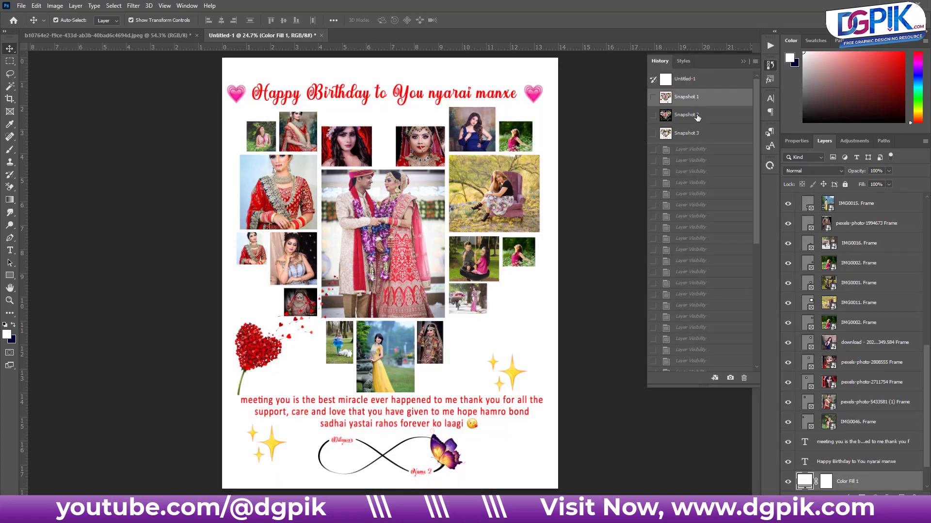
{"action": "left_click", "coordinate": [698, 116]}
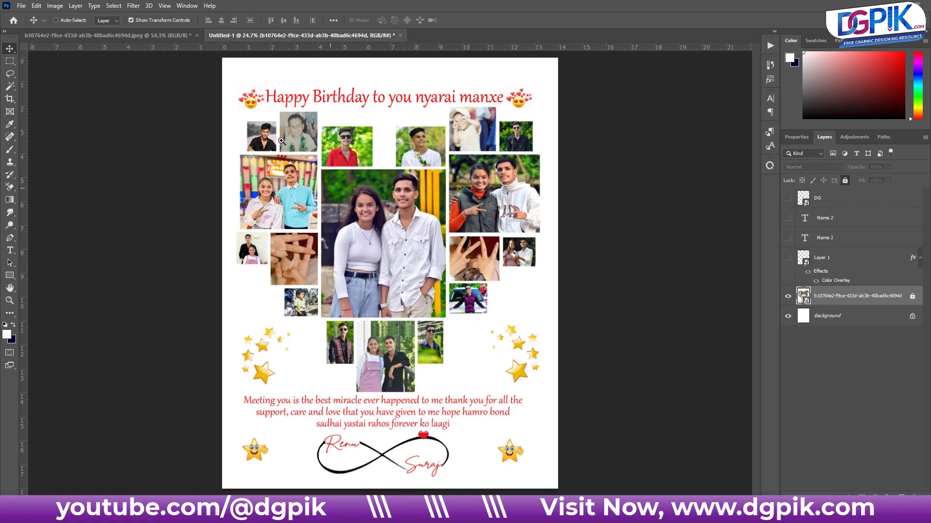
- Zoom into the top-left photos and frame the small portrait, childhood and red-shirt photos
{"action": "left_click_drag", "start_coordinate": [281, 141], "coordinate": [330, 185]}
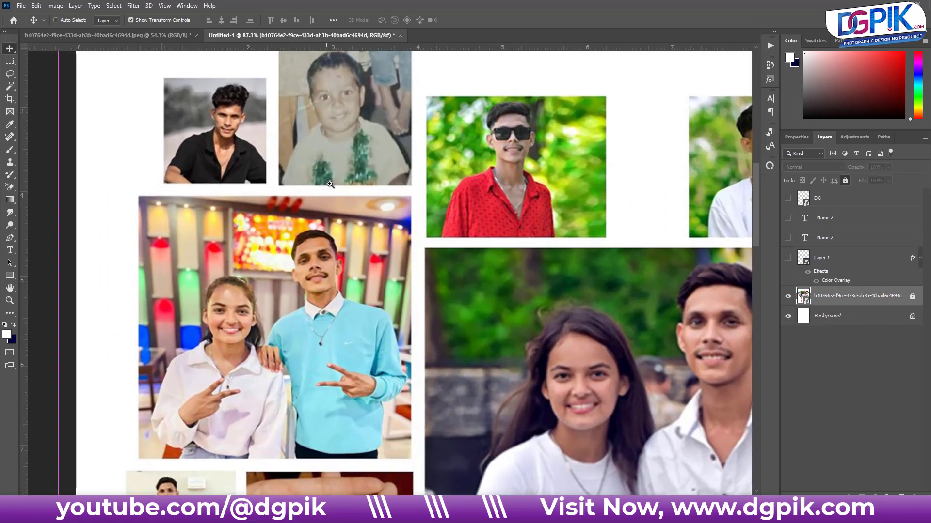
{"action": "scroll", "coordinate": [330, 185], "scroll_direction": "up", "scroll_amount": 3}
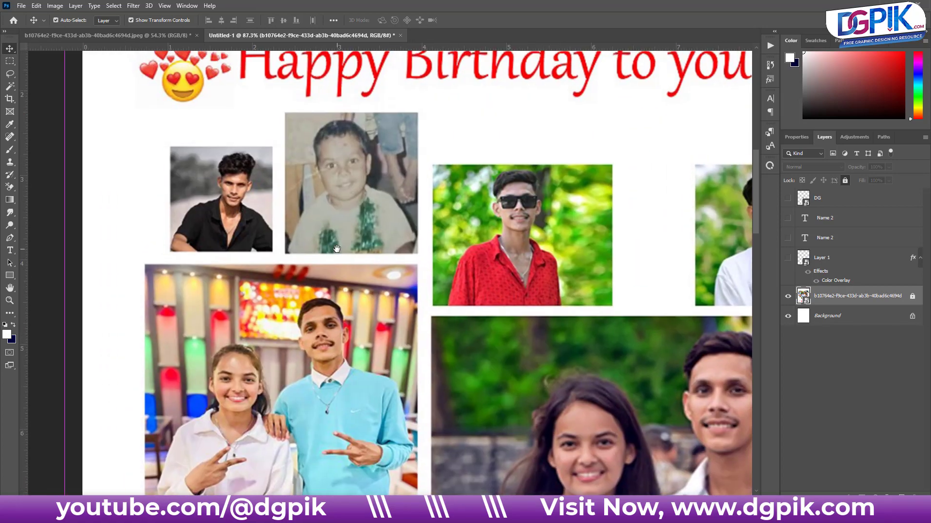
{"action": "left_click", "coordinate": [10, 112]}
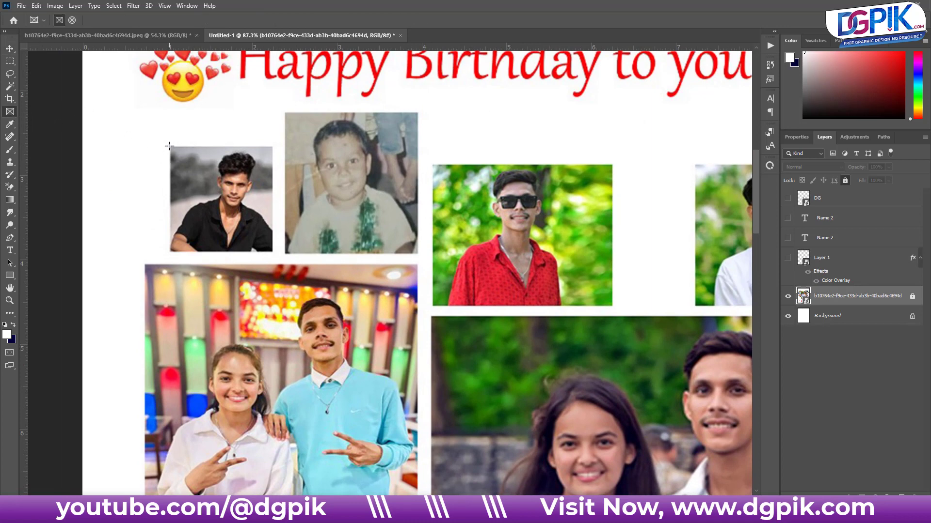
{"action": "left_click_drag", "start_coordinate": [169, 146], "coordinate": [272, 252]}
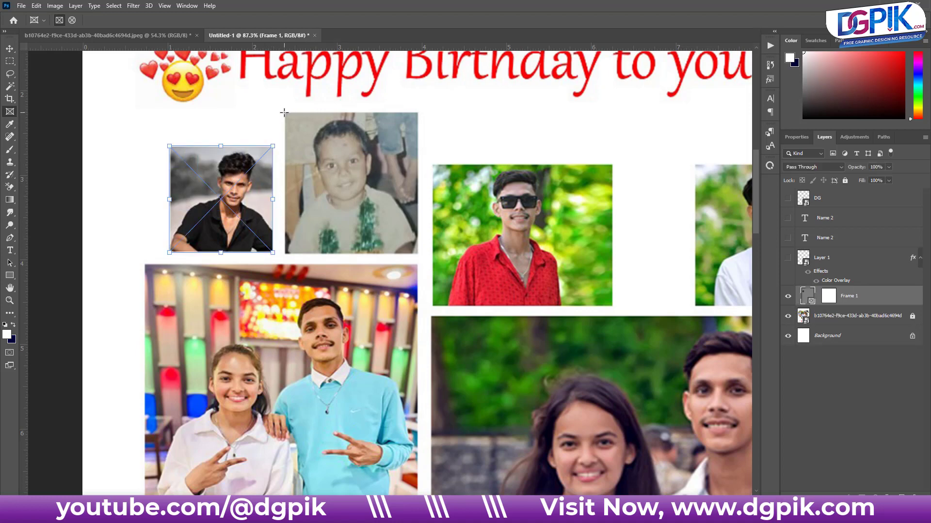
{"action": "left_click_drag", "start_coordinate": [284, 112], "coordinate": [418, 252]}
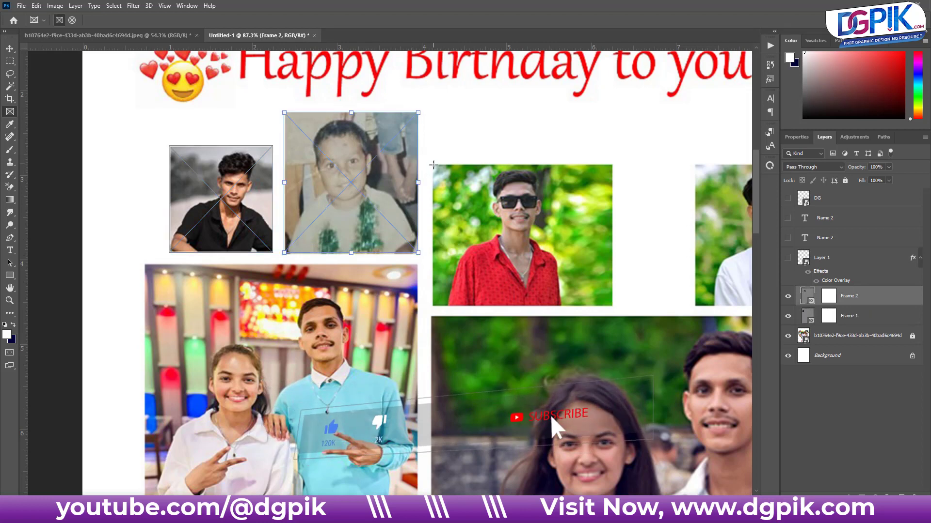
{"action": "left_click_drag", "start_coordinate": [433, 165], "coordinate": [611, 306]}
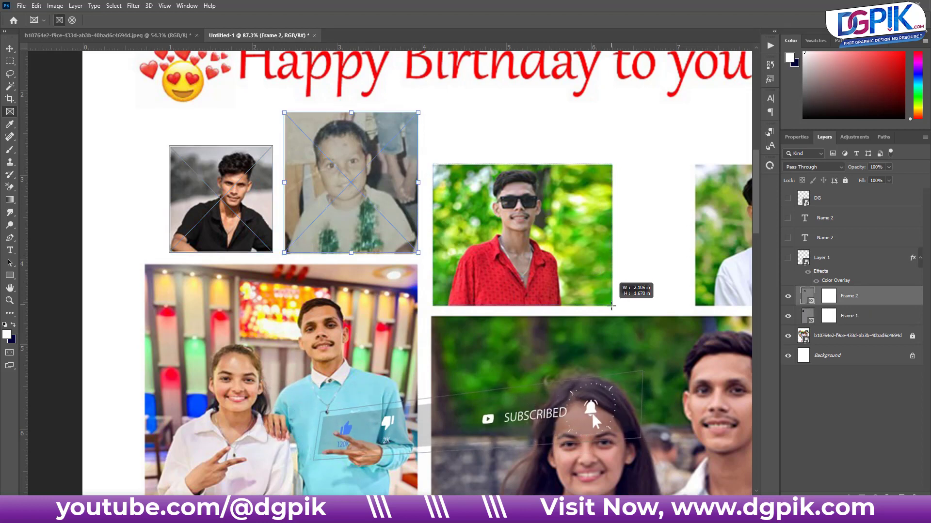
- Frame the white-shirt, baby-in-cap, black-shirt portrait and couple photos
{"action": "scroll", "coordinate": [358, 144], "scroll_direction": "right", "scroll_amount": 5}
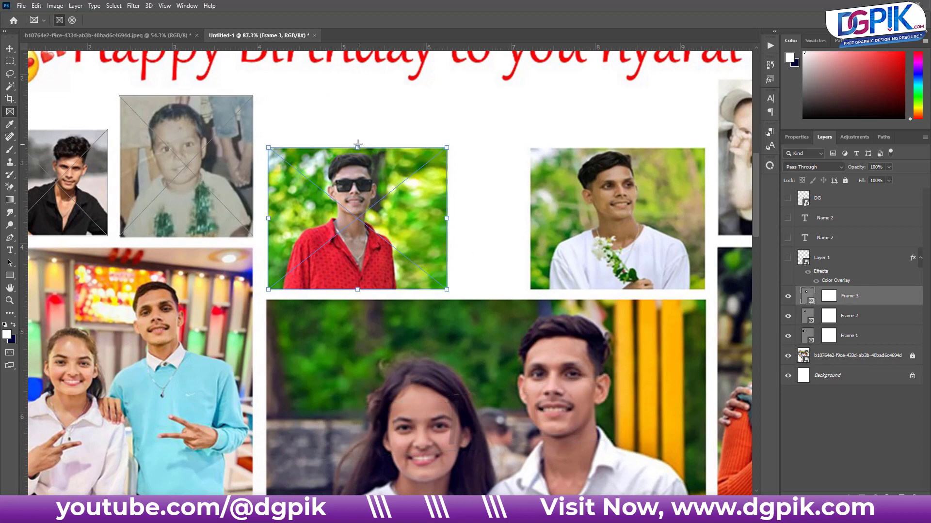
{"action": "scroll", "coordinate": [707, 242], "scroll_direction": "right", "scroll_amount": 3}
{"action": "scroll", "coordinate": [475, 142], "scroll_direction": "down", "scroll_amount": 2}
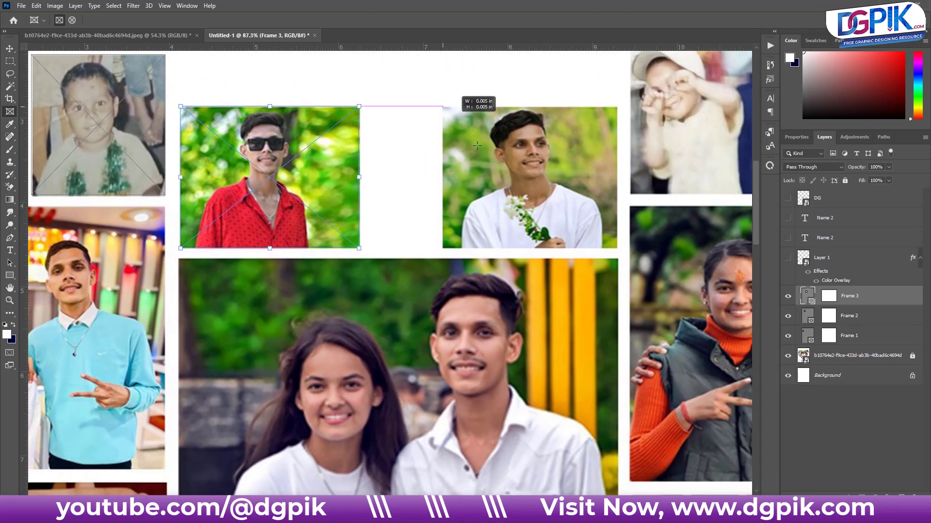
{"action": "left_click_drag", "start_coordinate": [442, 106], "coordinate": [617, 248]}
{"action": "left_click_drag", "start_coordinate": [669, 180], "coordinate": [448, 230]}
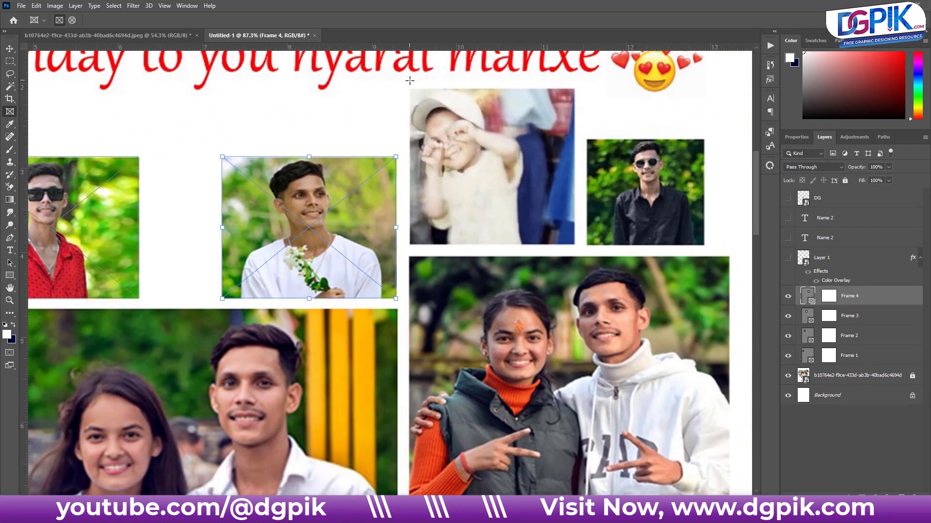
{"action": "left_click_drag", "start_coordinate": [410, 88], "coordinate": [574, 245]}
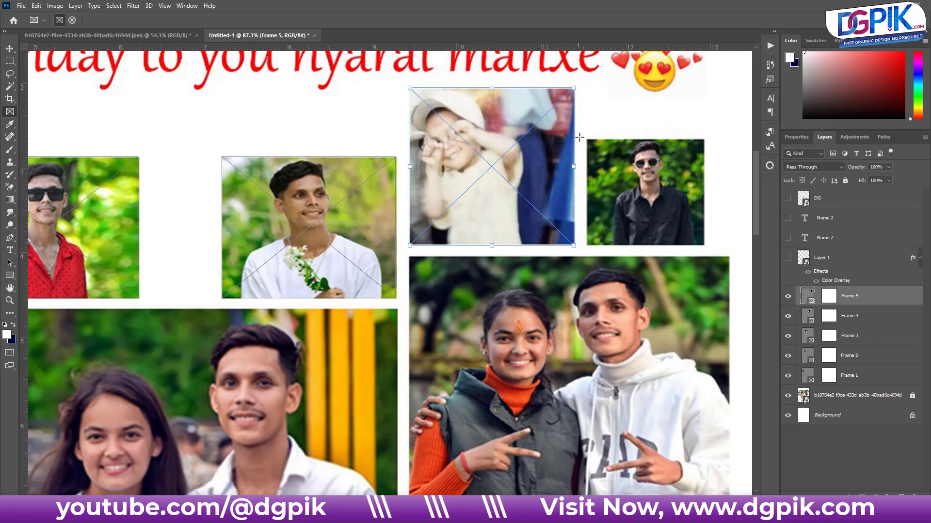
{"action": "left_click_drag", "start_coordinate": [586, 139], "coordinate": [704, 245]}
{"action": "left_click_drag", "start_coordinate": [520, 306], "coordinate": [452, 161]}
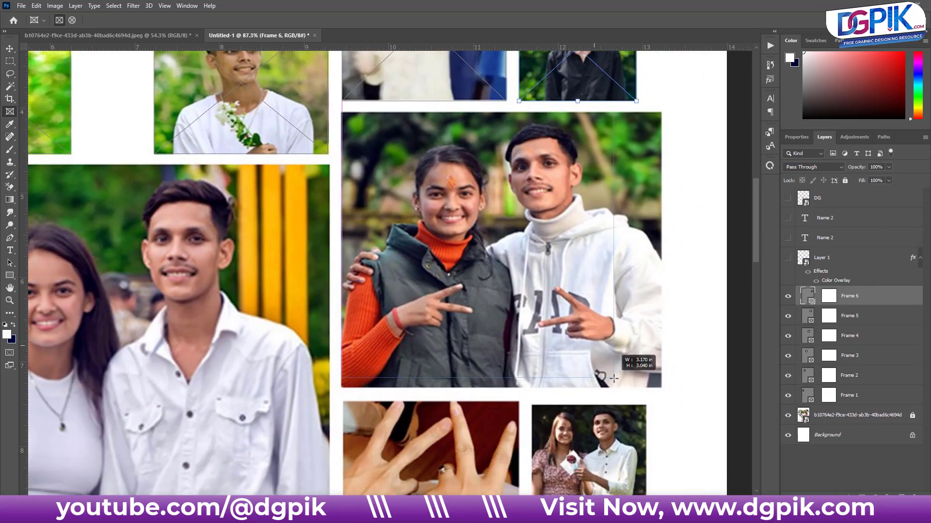
{"action": "left_click_drag", "start_coordinate": [341, 116], "coordinate": [639, 383]}
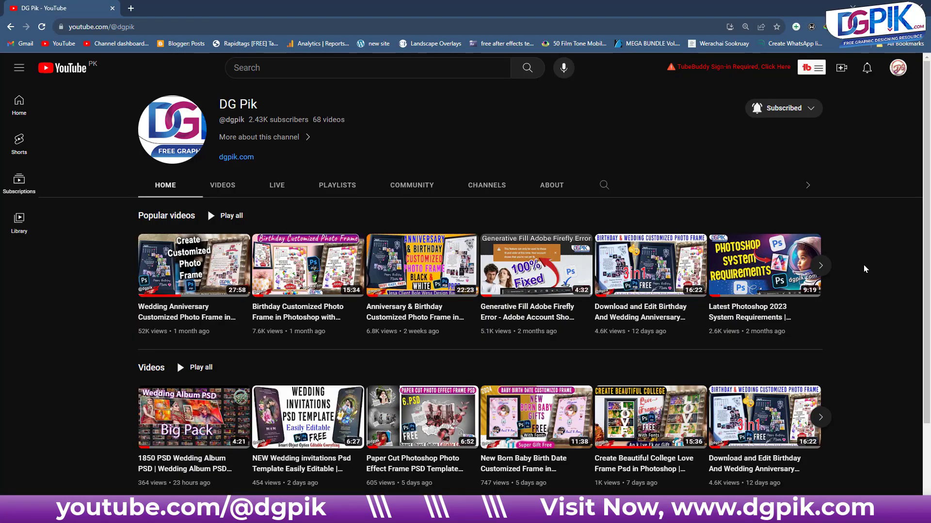
{"action": "key", "text": "ctrl+plus"}
{"action": "key", "text": "ctrl+plus"}
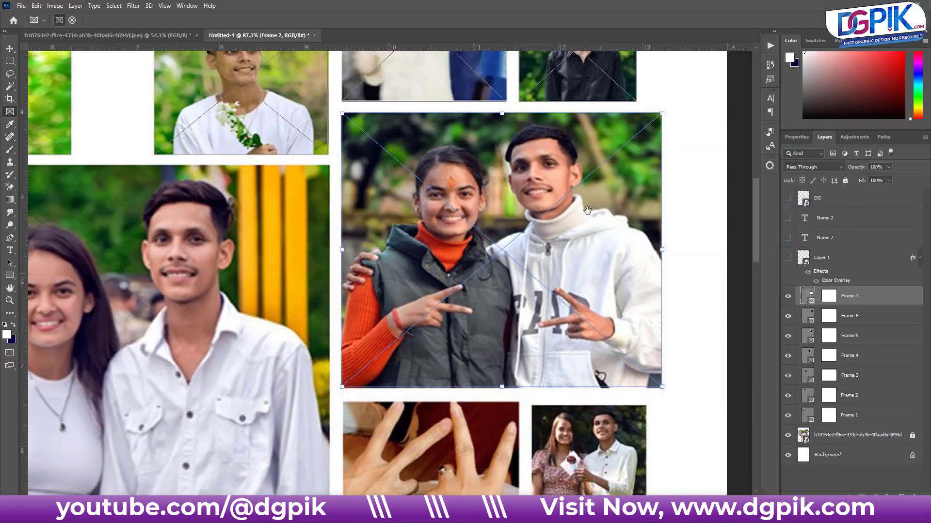
- Frame the hands, small couple, car, sunglasses, overalls couple and brown-vest photos
{"action": "scroll", "coordinate": [551, 150], "scroll_direction": "down", "scroll_amount": 5}
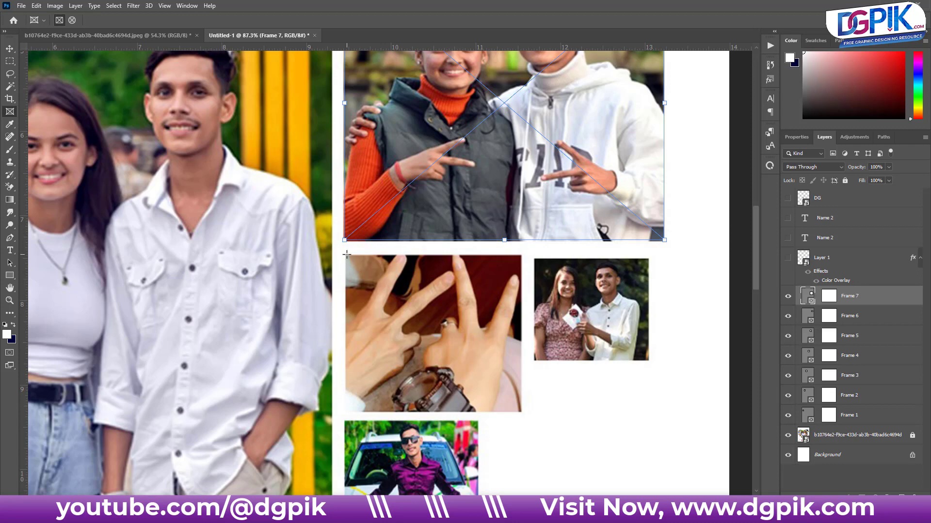
{"action": "left_click_drag", "start_coordinate": [345, 255], "coordinate": [521, 413]}
{"action": "left_click_drag", "start_coordinate": [533, 258], "coordinate": [650, 361]}
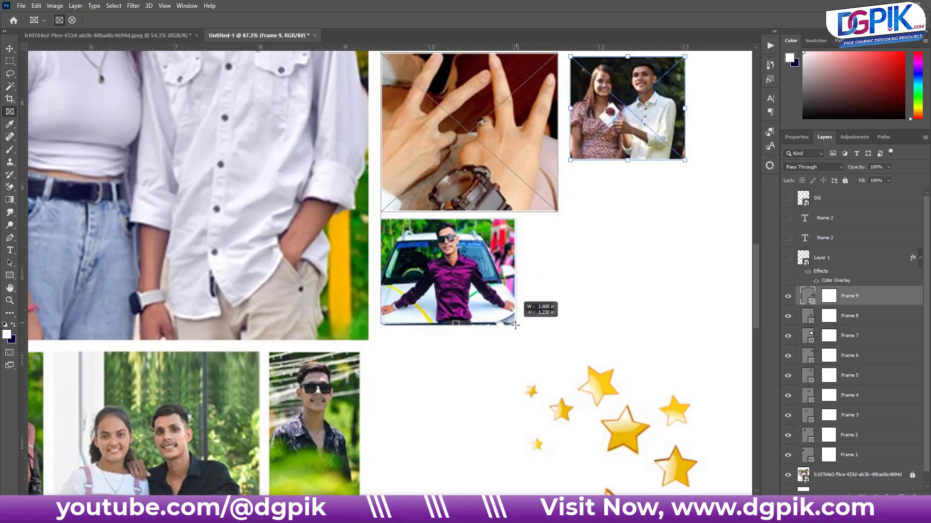
{"action": "left_click_drag", "start_coordinate": [381, 218], "coordinate": [513, 322]}
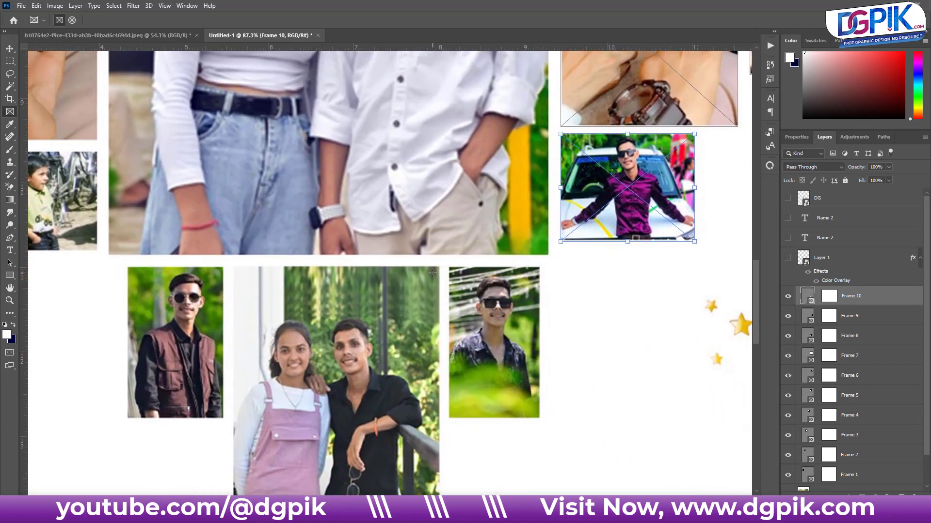
{"action": "left_click_drag", "start_coordinate": [449, 267], "coordinate": [539, 418]}
{"action": "left_click_drag", "start_coordinate": [256, 86], "coordinate": [460, 339]}
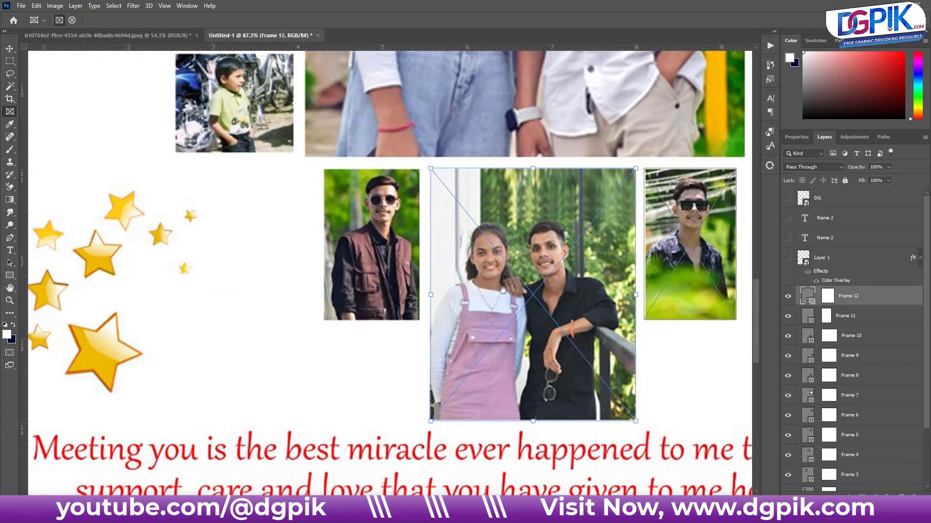
{"action": "left_click_drag", "start_coordinate": [324, 169], "coordinate": [420, 320]}
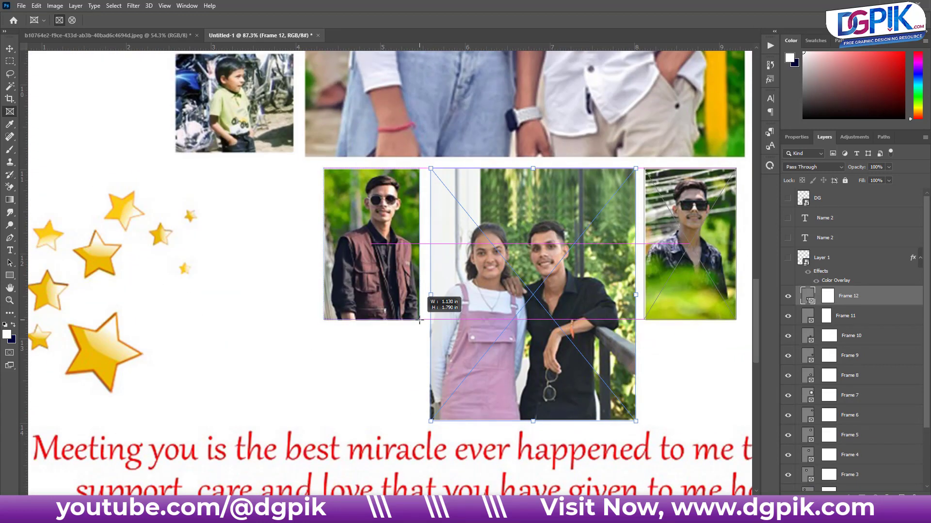
- Frame the sunglasses-boy, bike, hands, boy-and-girl and large couple photos, then fit the page
{"action": "left_click_drag", "start_coordinate": [287, 277], "coordinate": [405, 374]}
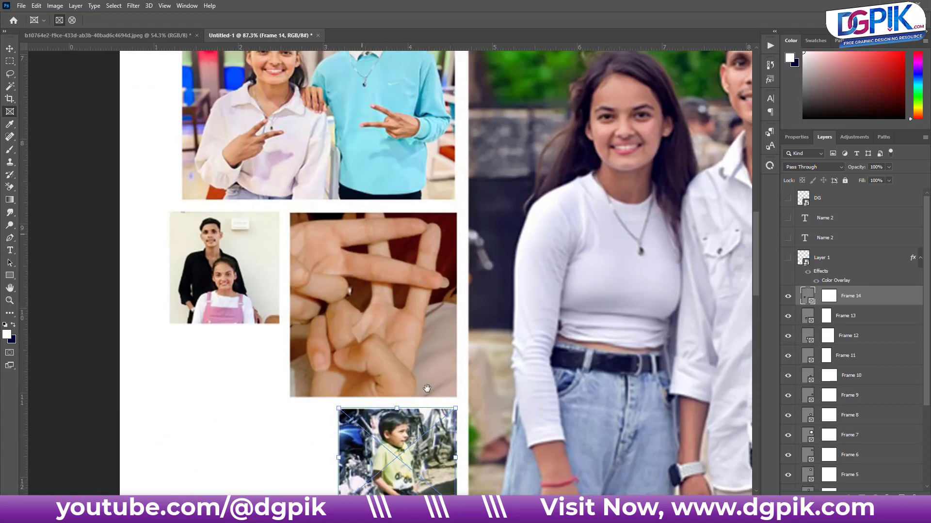
{"action": "left_click_drag", "start_coordinate": [308, 243], "coordinate": [474, 429]}
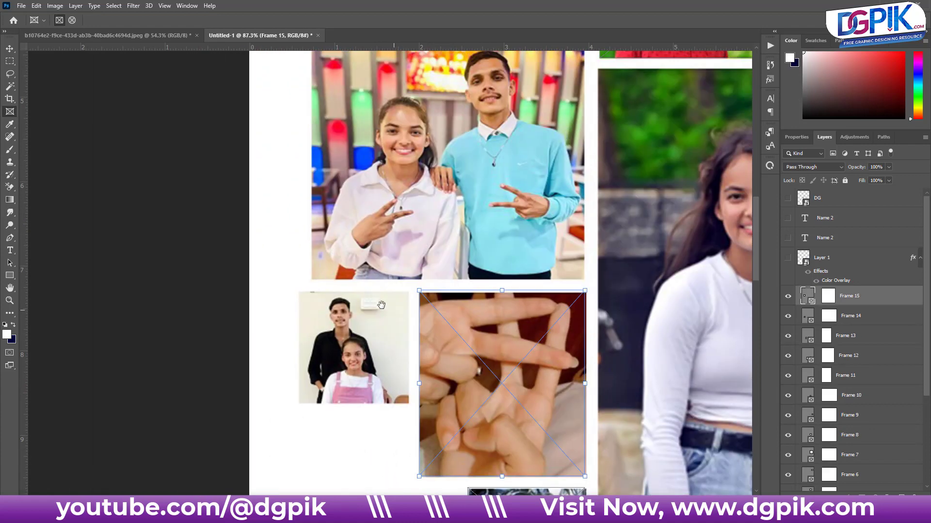
{"action": "left_click_drag", "start_coordinate": [297, 291], "coordinate": [411, 405]}
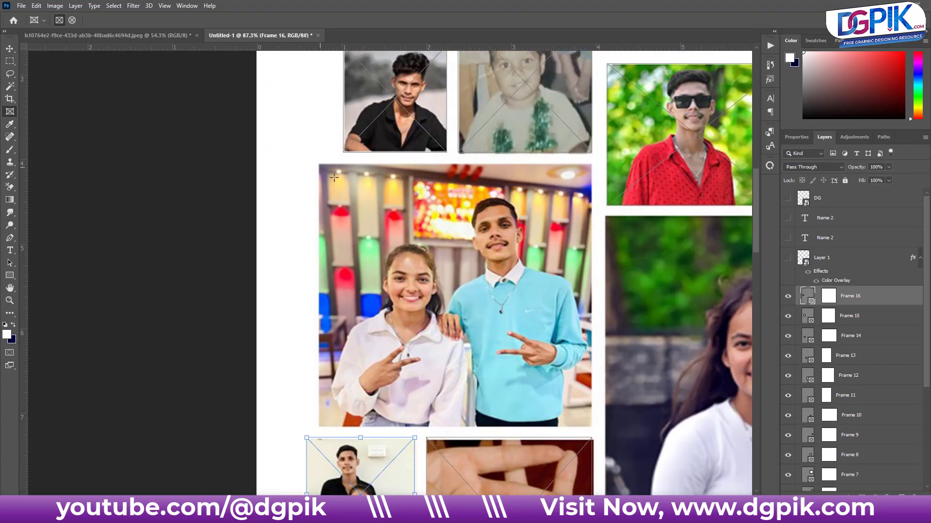
{"action": "left_click_drag", "start_coordinate": [334, 177], "coordinate": [591, 426]}
{"action": "left_click_drag", "start_coordinate": [653, 267], "coordinate": [433, 355]}
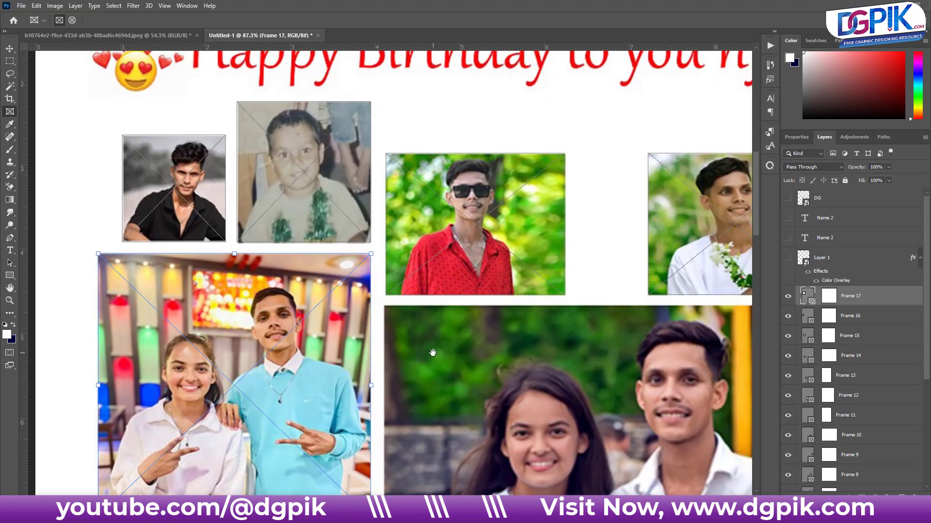
{"action": "scroll", "coordinate": [433, 352], "scroll_direction": "down", "scroll_amount": 2}
{"action": "left_click_drag", "start_coordinate": [214, 69], "coordinate": [548, 475]}
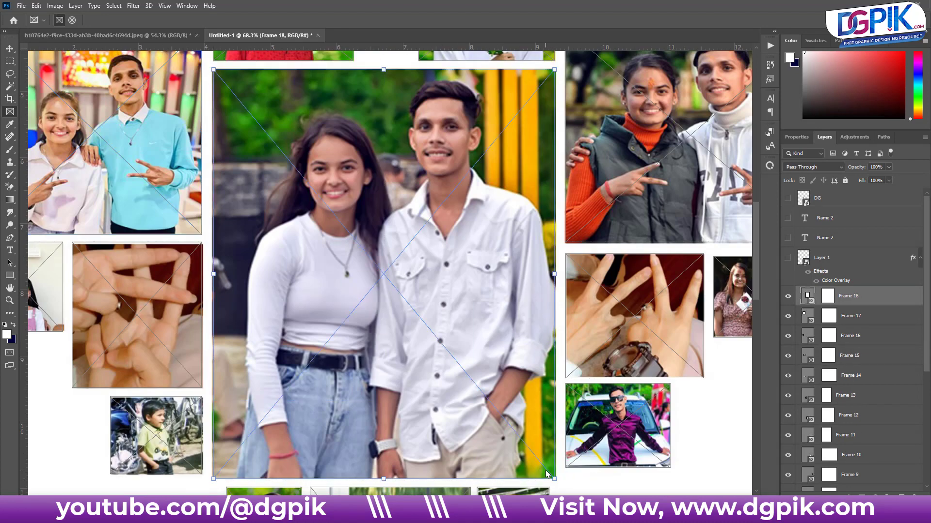
{"action": "key", "text": "ctrl+0"}
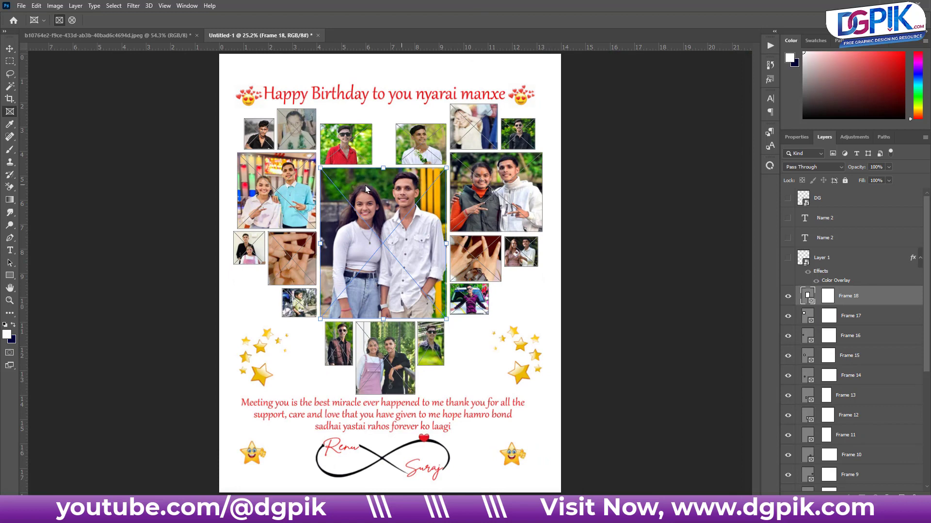
{"action": "left_click", "coordinate": [10, 49]}
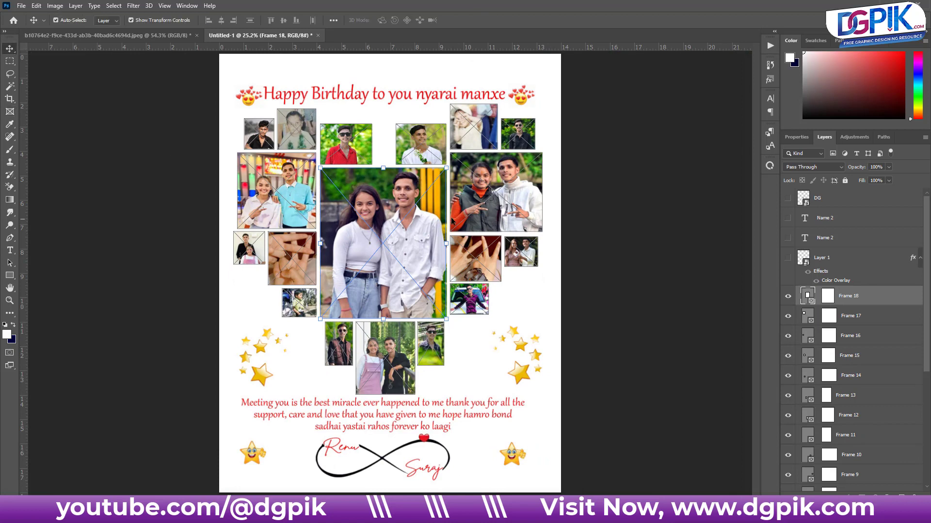
{"action": "left_click", "coordinate": [630, 229]}
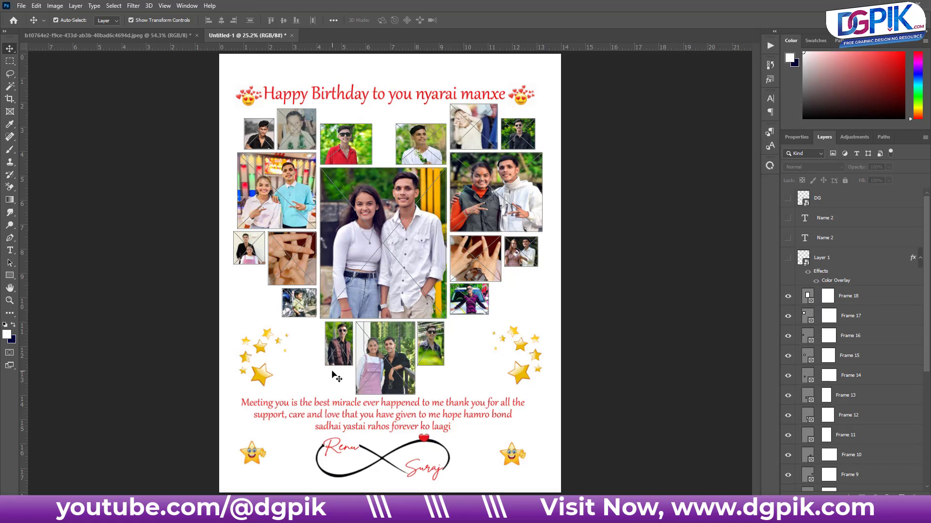
- Drag the green-color-solid-background image from File Explorer into the right-side frames
{"action": "key", "text": "alt+Tab"}
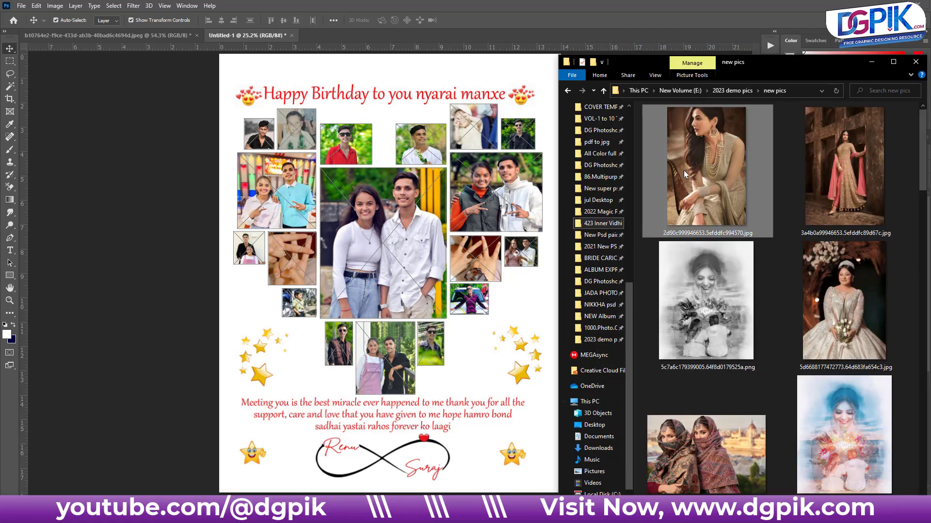
{"action": "scroll", "coordinate": [771, 141], "scroll_direction": "down", "scroll_amount": 5}
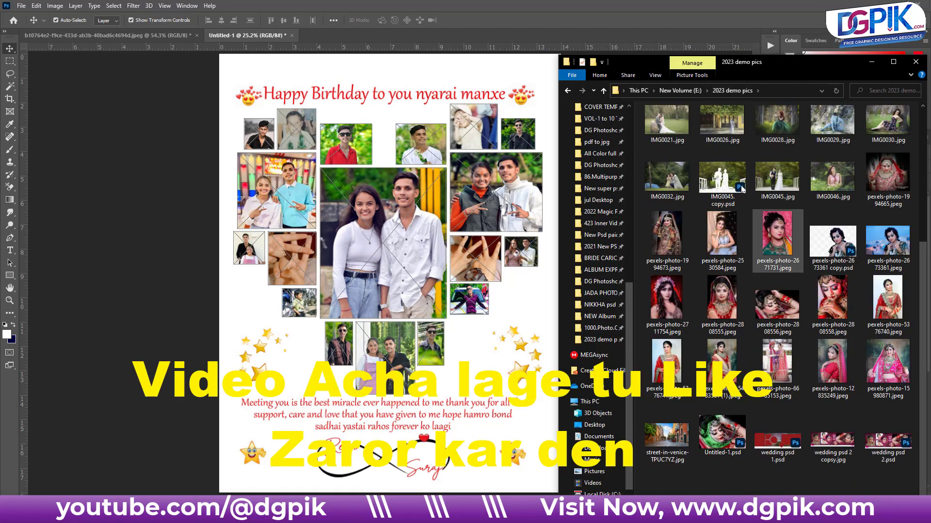
{"action": "key", "text": "alt+Left"}
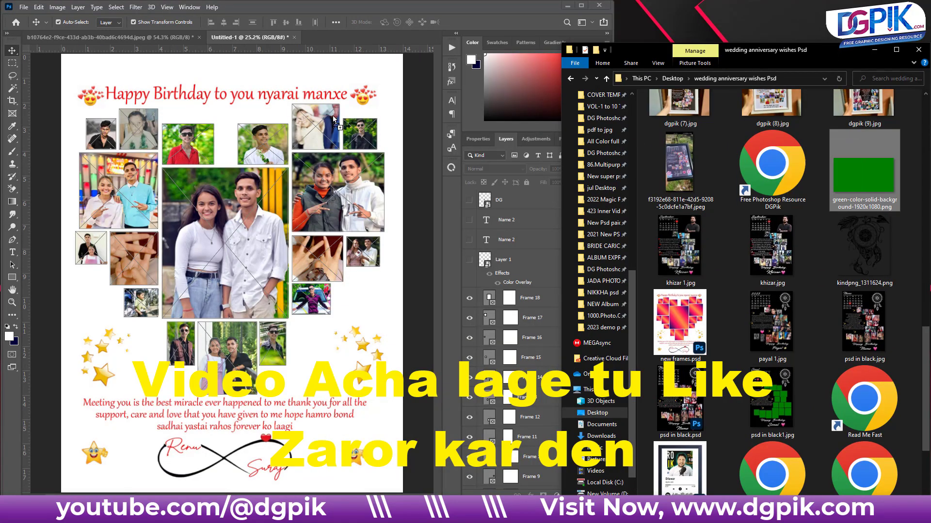
{"action": "left_click_drag", "start_coordinate": [844, 183], "coordinate": [316, 126]}
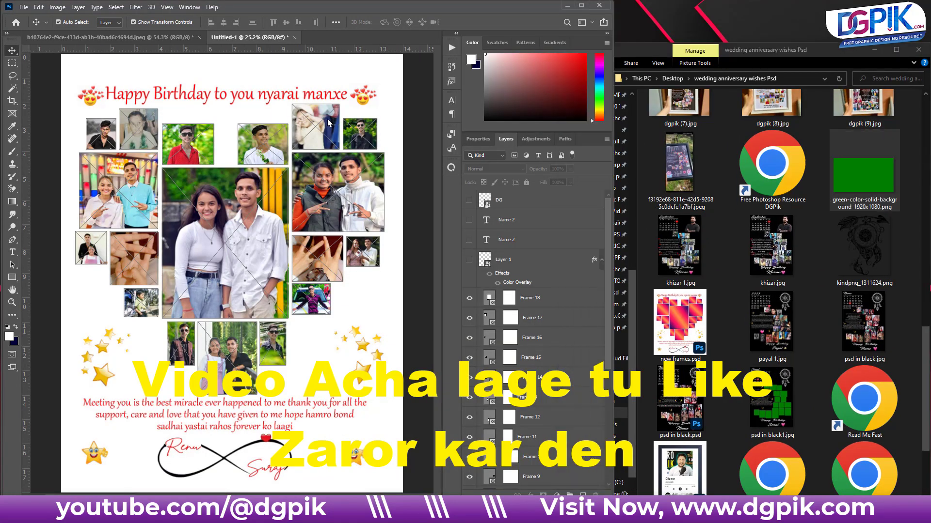
{"action": "left_click_drag", "start_coordinate": [863, 180], "coordinate": [359, 134]}
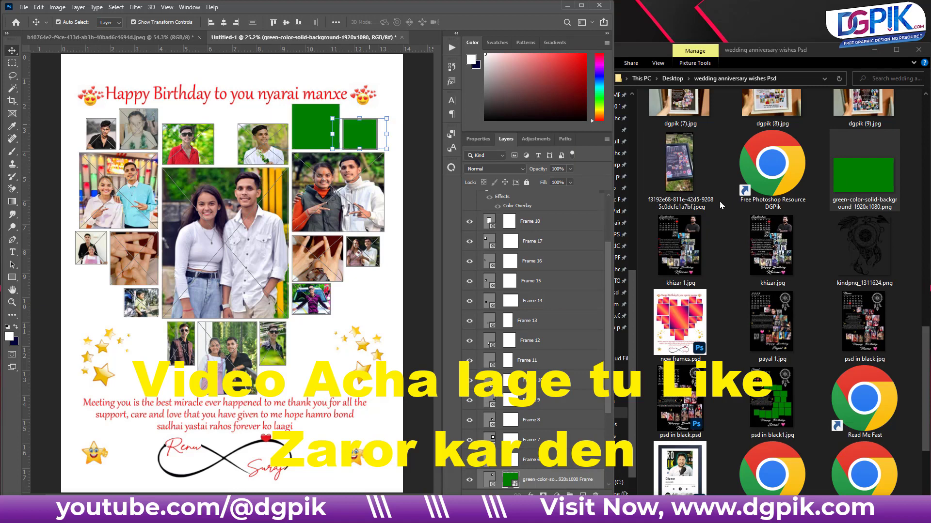
{"action": "left_click_drag", "start_coordinate": [371, 180], "coordinate": [371, 179]}
{"action": "left_click_drag", "start_coordinate": [864, 179], "coordinate": [362, 252]}
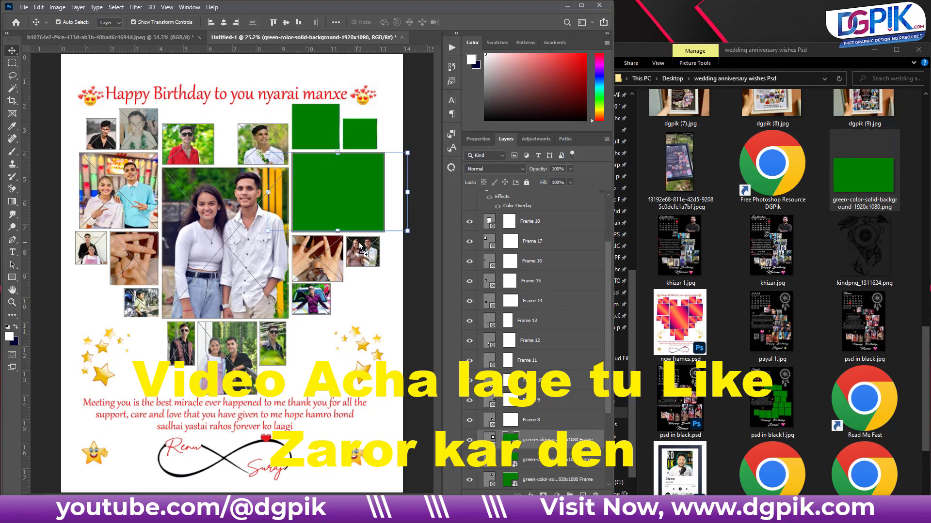
- Fill the hands, top-middle, top-left and lower-left frames with the green image, then maximise Photoshop
{"action": "mouse_move", "coordinate": [863, 187]}
{"action": "left_mouse_down"}
{"action": "mouse_move", "coordinate": [318, 258]}
{"action": "mouse_move", "coordinate": [314, 294]}
{"action": "mouse_move", "coordinate": [262, 144]}
{"action": "left_mouse_up"}
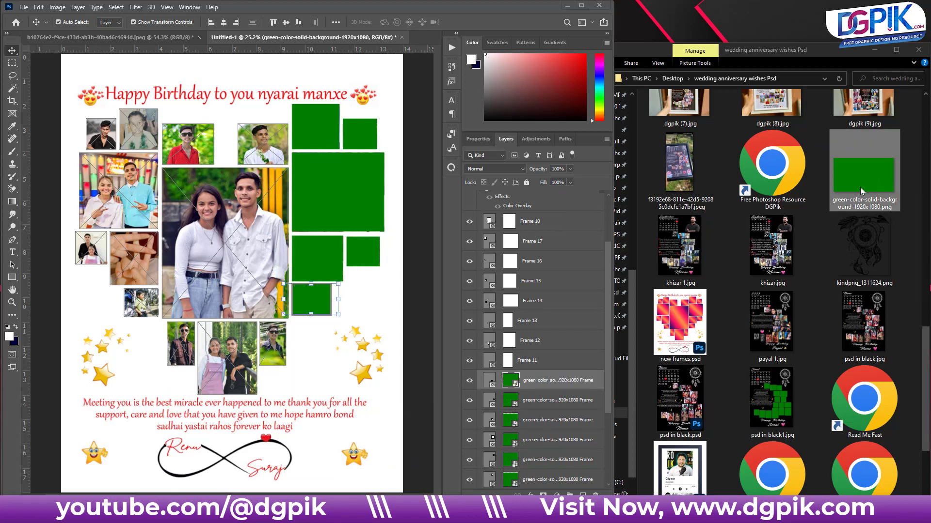
{"action": "left_click_drag", "start_coordinate": [863, 180], "coordinate": [188, 144]}
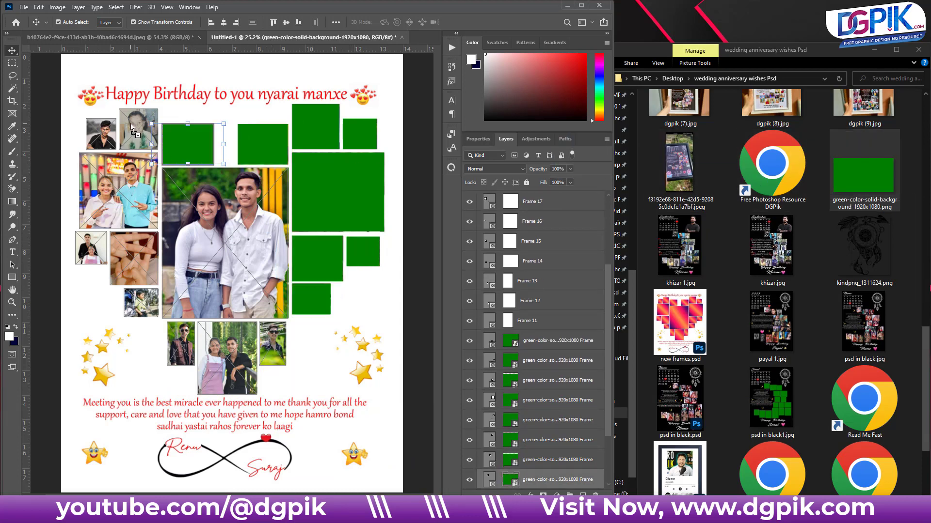
{"action": "mouse_move", "coordinate": [862, 182]}
{"action": "left_mouse_down"}
{"action": "mouse_move", "coordinate": [135, 130]}
{"action": "mouse_move", "coordinate": [160, 151]}
{"action": "mouse_move", "coordinate": [100, 134]}
{"action": "mouse_move", "coordinate": [90, 248]}
{"action": "left_mouse_up"}
{"action": "left_click_drag", "start_coordinate": [844, 186], "coordinate": [141, 301]}
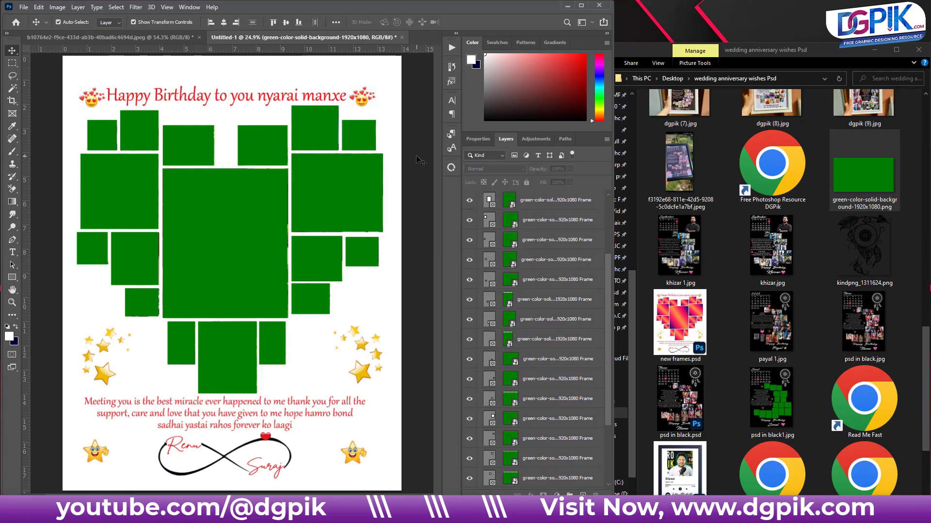
{"action": "left_click", "coordinate": [582, 8]}
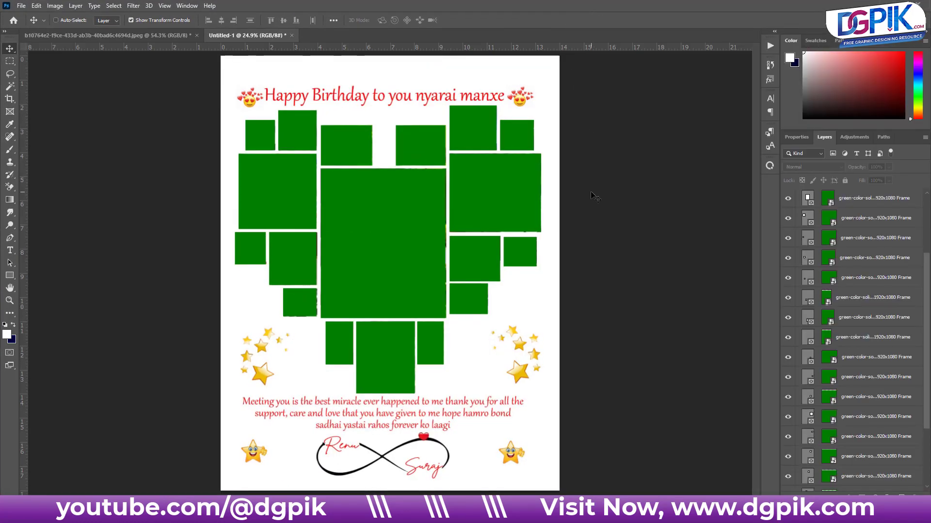
{"action": "key", "text": "ctrl+alt+i"}
{"action": "left_click", "coordinate": [580, 160]}
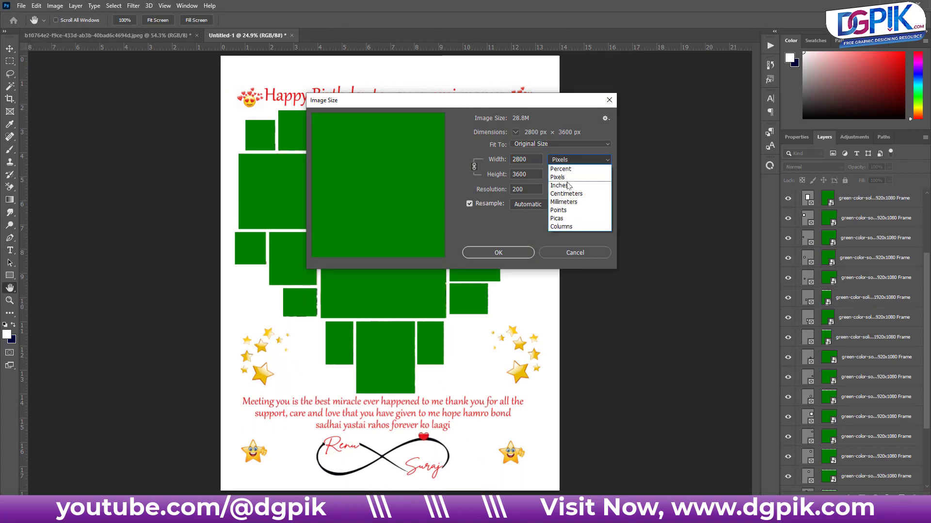
{"action": "left_click", "coordinate": [568, 186]}
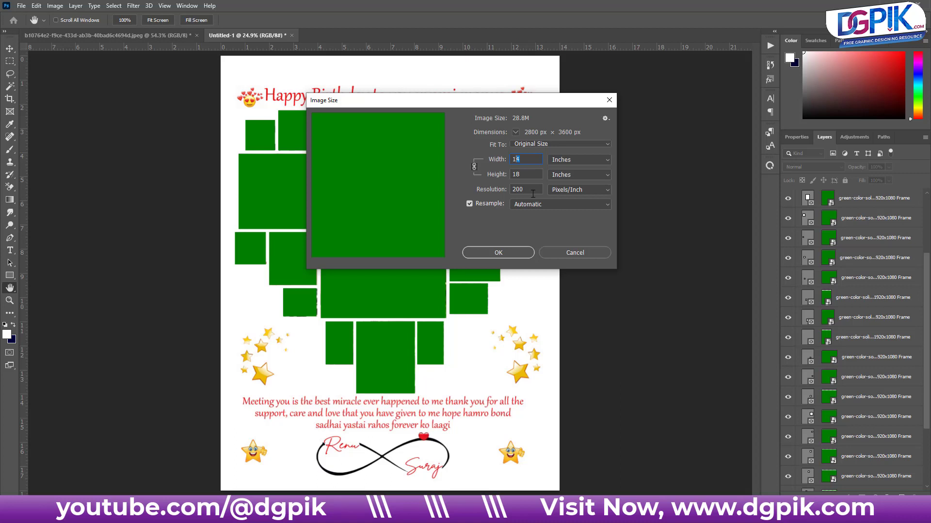
{"action": "left_click", "coordinate": [571, 254]}
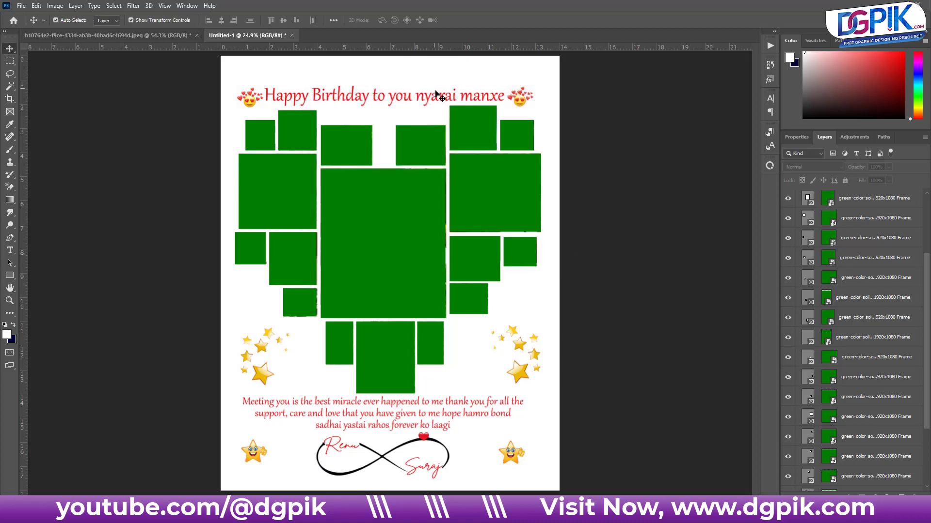
{"action": "scroll", "coordinate": [864, 420], "scroll_direction": "down", "scroll_amount": 5}
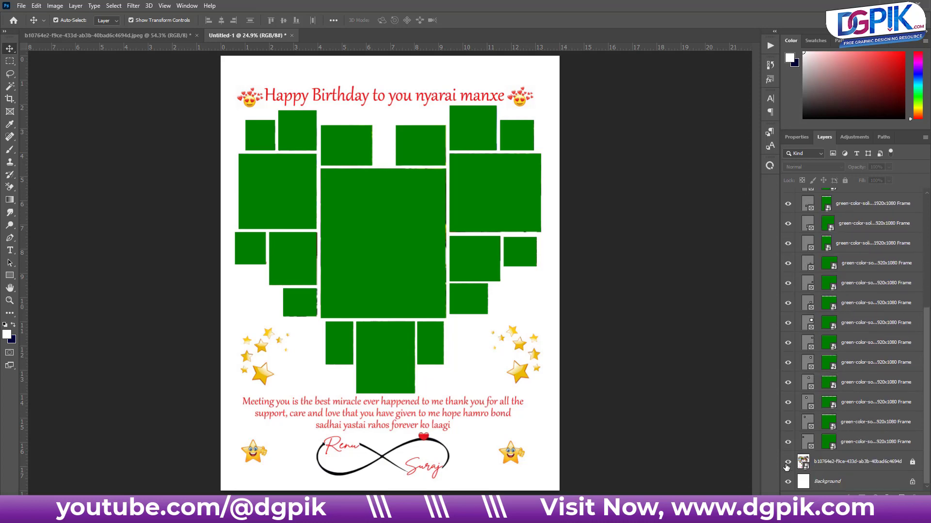
{"action": "left_click", "coordinate": [834, 462]}
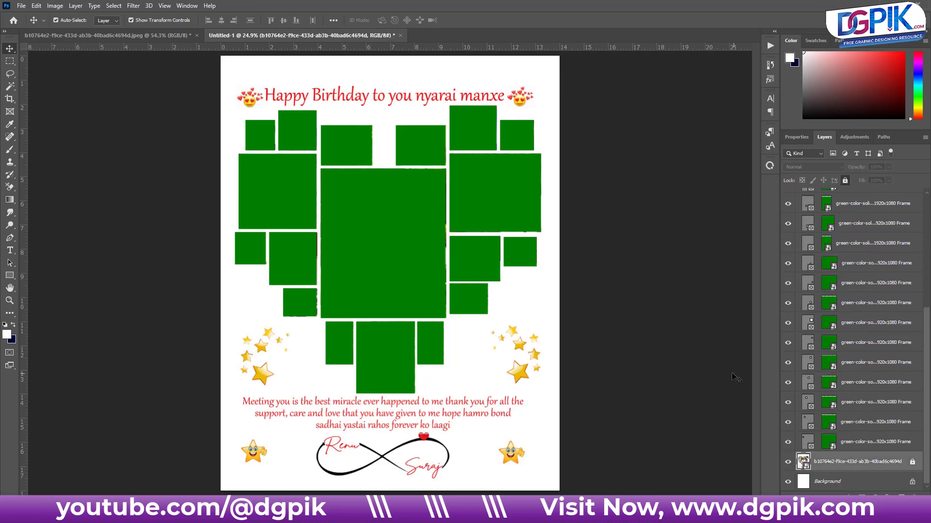
{"action": "key", "text": "t"}
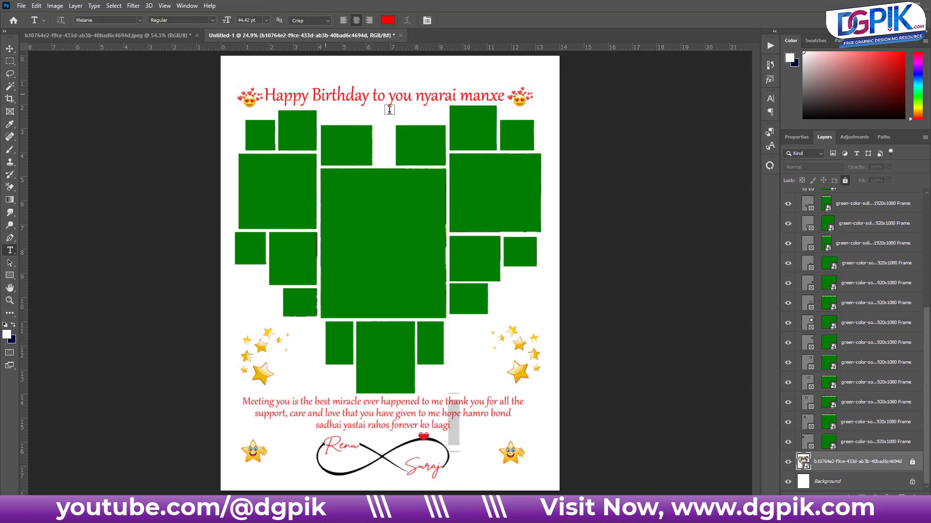
{"action": "left_click", "coordinate": [326, 95]}
{"action": "key", "text": "alt+Tab"}
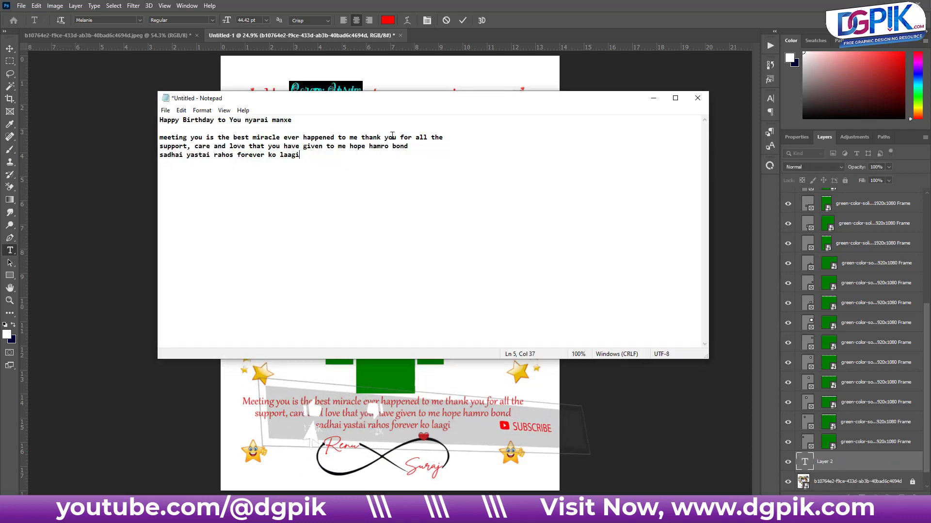
{"action": "left_click_drag", "start_coordinate": [310, 121], "coordinate": [150, 123]}
{"action": "key", "text": "ctrl+c"}
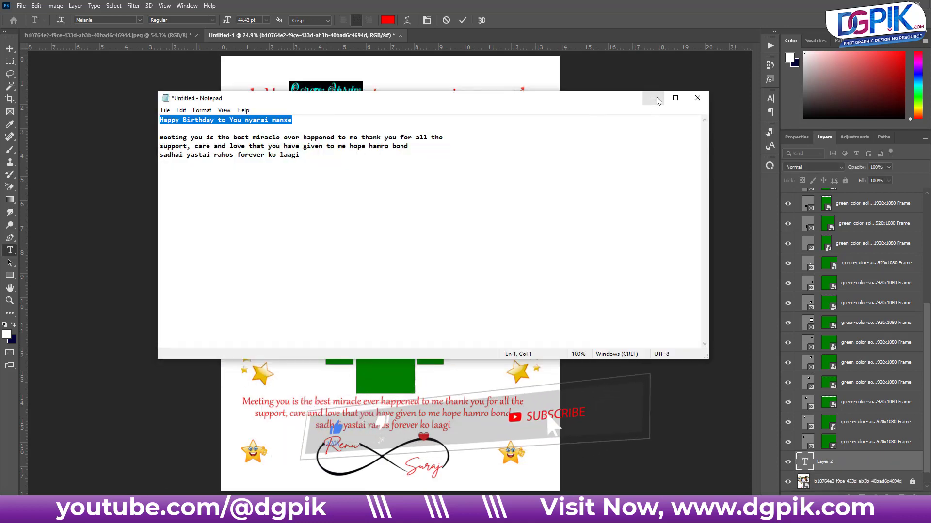
{"action": "key", "text": "alt+Tab"}
{"action": "right_click", "coordinate": [344, 99]}
{"action": "left_click", "coordinate": [383, 142]}
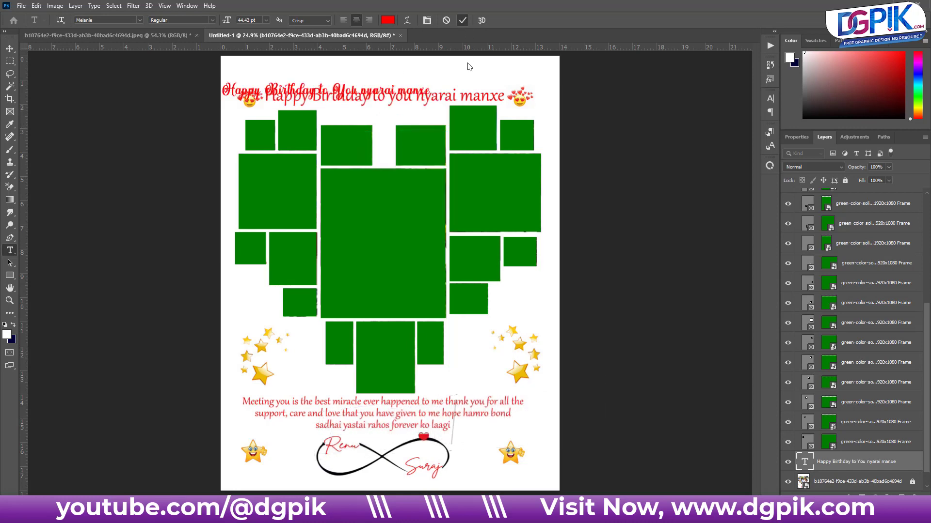
{"action": "key", "text": "ctrl+Return"}
- Move and scale the new heading over the original title
{"action": "left_click", "coordinate": [9, 49]}
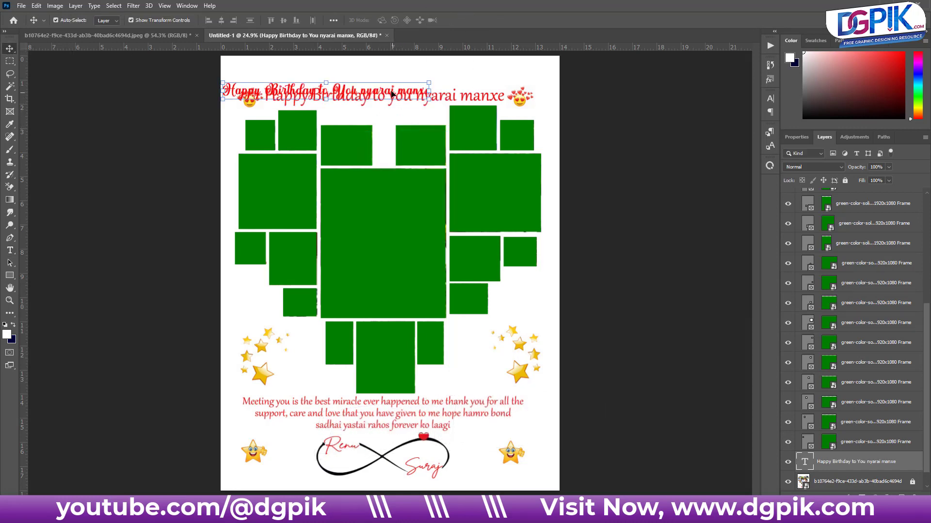
{"action": "mouse_move", "coordinate": [391, 93]}
{"action": "left_mouse_down"}
{"action": "mouse_move", "coordinate": [443, 99]}
{"action": "mouse_move", "coordinate": [517, 86]}
{"action": "left_mouse_up"}
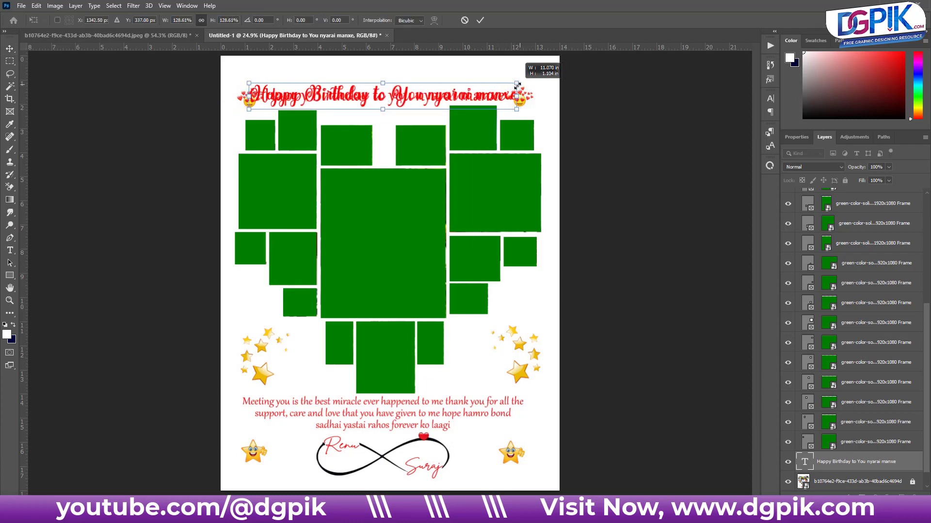
{"action": "left_click", "coordinate": [480, 20]}
{"action": "scroll", "coordinate": [852, 452], "scroll_direction": "down", "scroll_amount": 1}
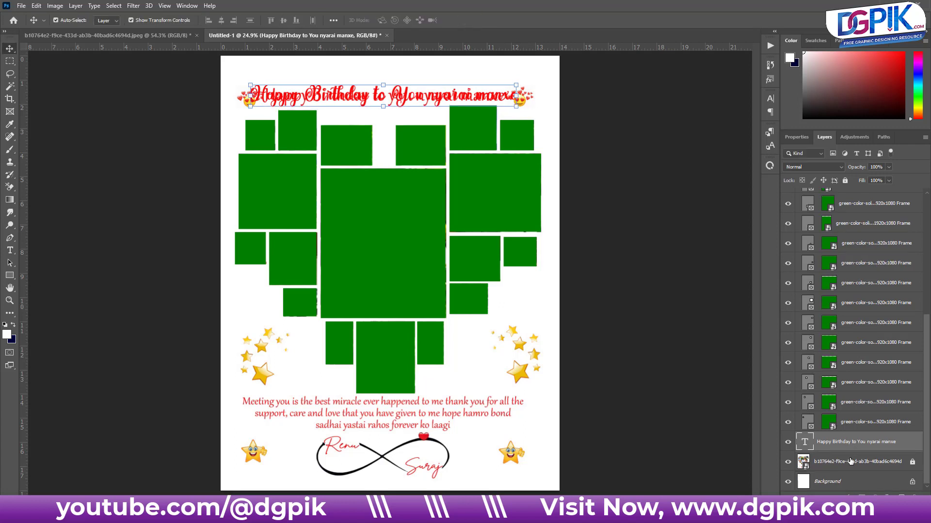
{"action": "left_click", "coordinate": [851, 461]}
- Add a white Color Fill layer and toggle it to compare against the reference card
{"action": "left_click", "coordinate": [872, 487]}
{"action": "left_click", "coordinate": [873, 330]}
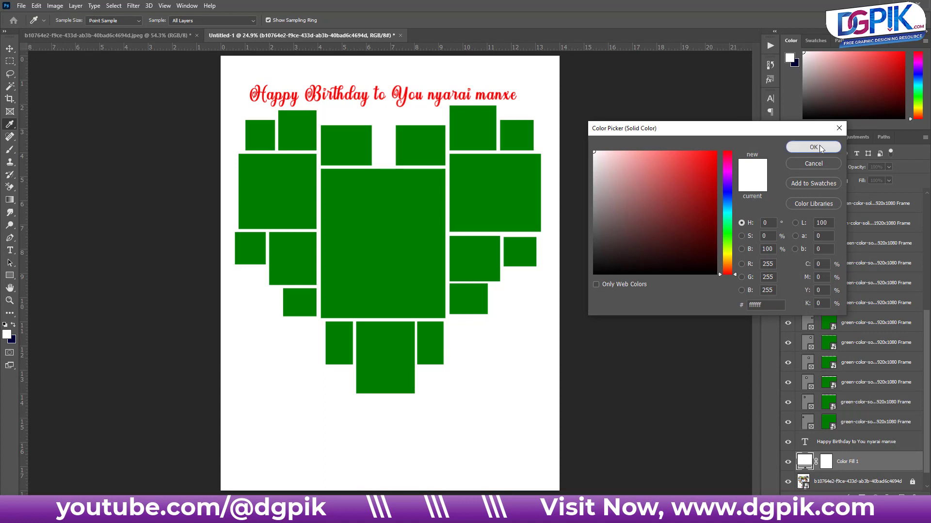
{"action": "left_click", "coordinate": [813, 147]}
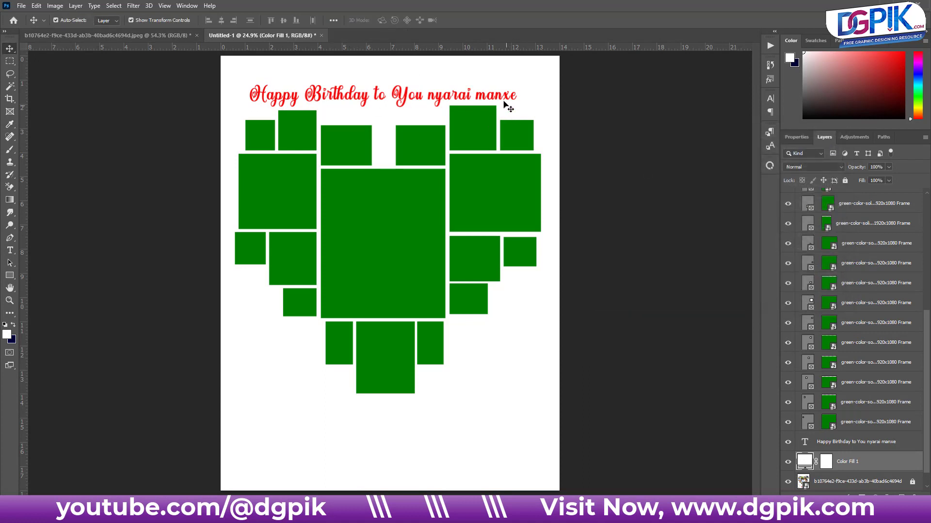
{"action": "left_click", "coordinate": [788, 465]}
{"action": "left_click", "coordinate": [788, 465]}
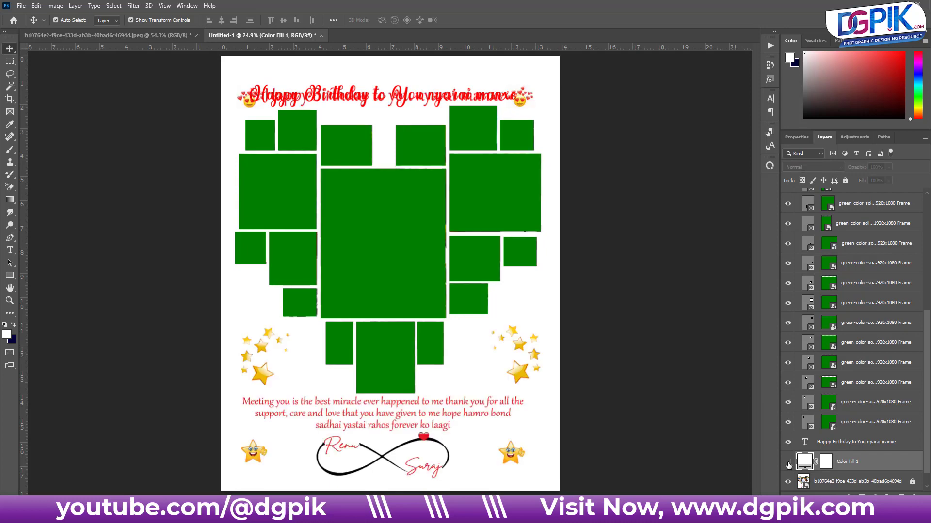
{"action": "left_click", "coordinate": [788, 465]}
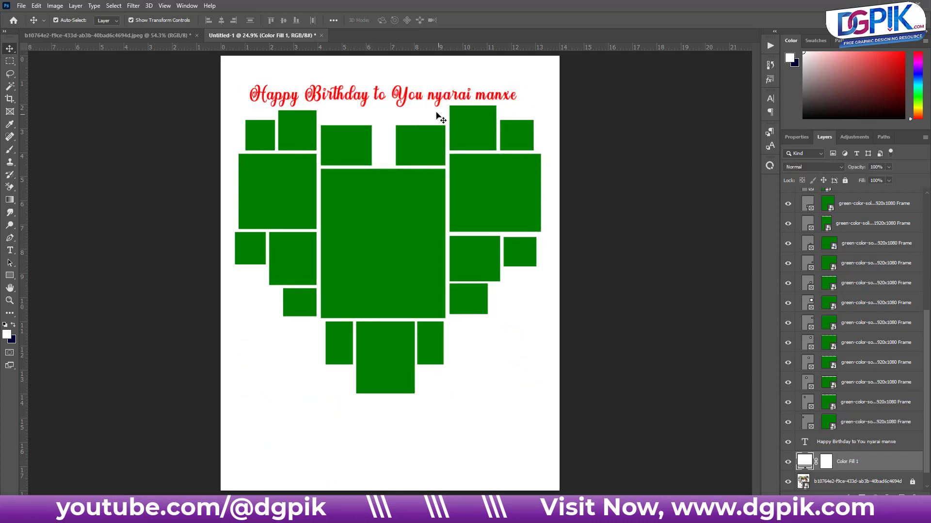
- Adjust the birthday heading and place a copy of it below the heart
{"action": "key", "text": "ctrl+z"}
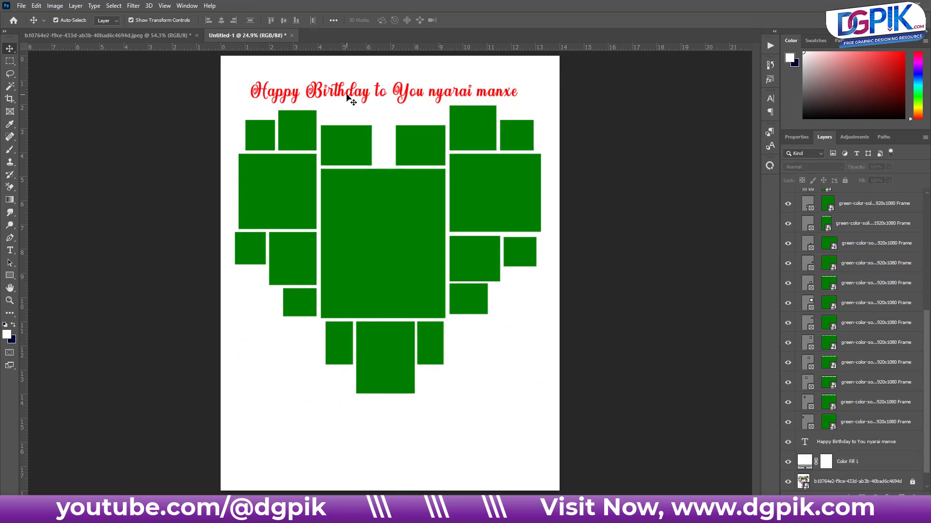
{"action": "double_click", "coordinate": [347, 97]}
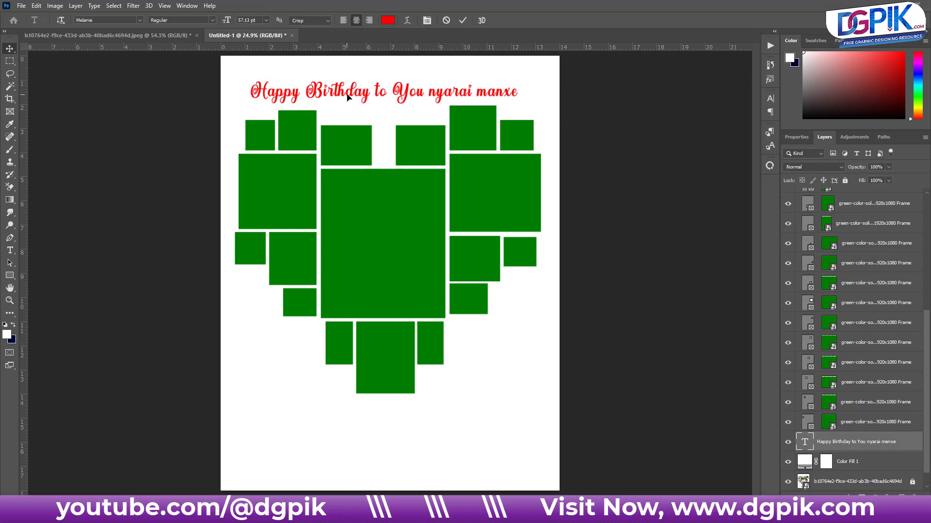
{"action": "left_click", "coordinate": [463, 20]}
{"action": "key", "text": "v"}
{"action": "left_click", "coordinate": [525, 114]}
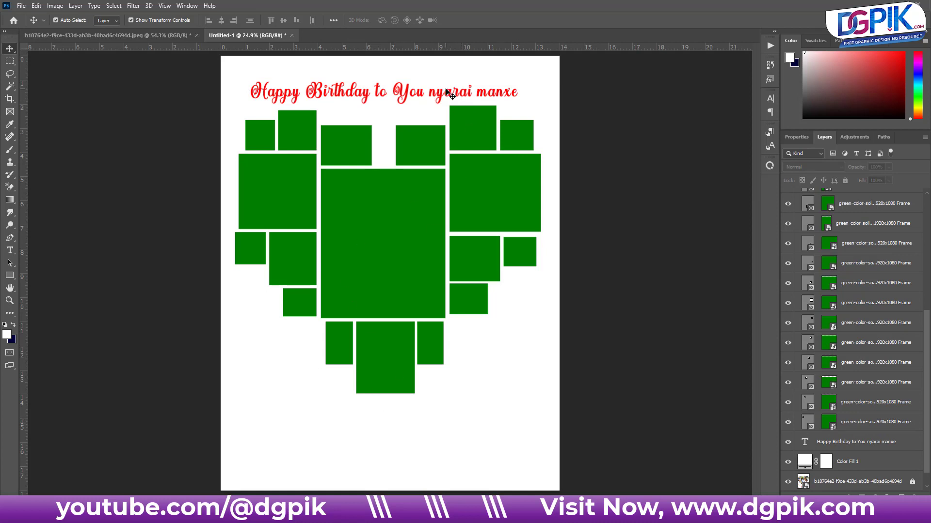
{"action": "left_click_drag", "start_coordinate": [448, 94], "coordinate": [437, 423]}
- Replace the copied heading's text with the Notepad message, set in California Street
{"action": "double_click", "coordinate": [438, 422]}
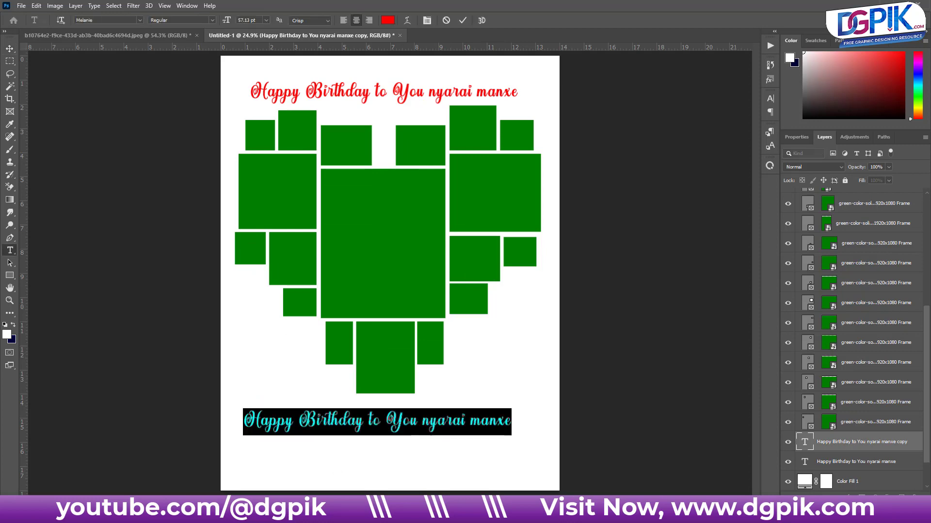
{"action": "key", "text": "alt+Tab"}
{"action": "left_click_drag", "start_coordinate": [301, 155], "coordinate": [159, 137]}
{"action": "key", "text": "ctrl+c"}
{"action": "key", "text": "alt+Tab"}
{"action": "key", "text": "ctrl+v"}
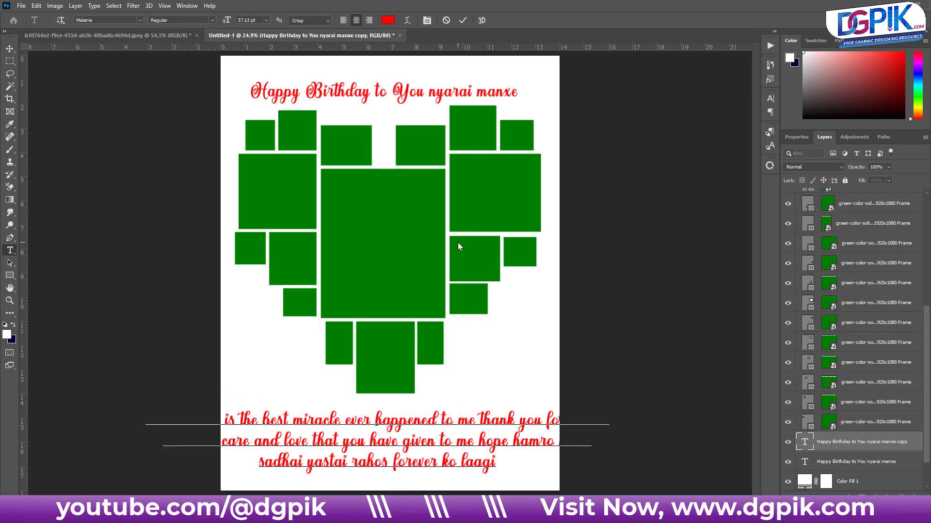
{"action": "key", "text": "ctrl+a"}
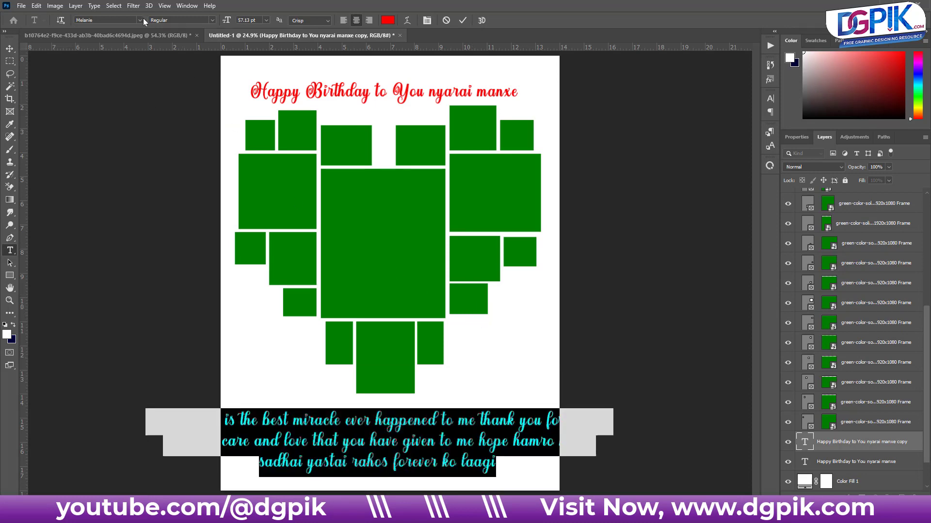
{"action": "left_click", "coordinate": [141, 19]}
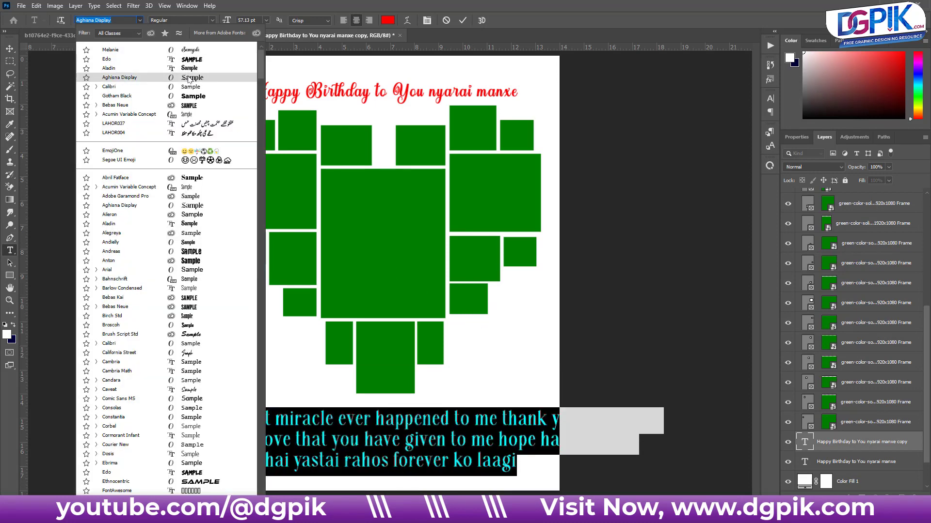
{"action": "left_click", "coordinate": [203, 353]}
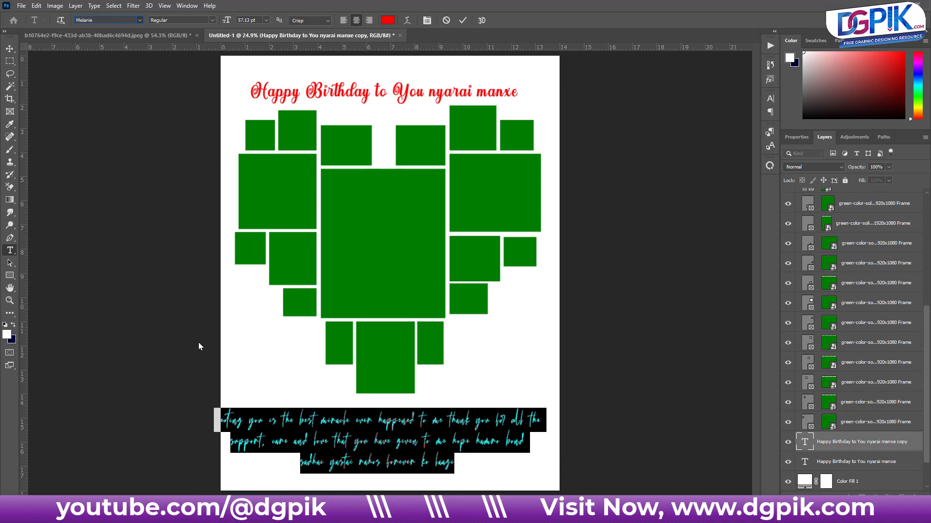
{"action": "left_click", "coordinate": [462, 22]}
{"action": "key", "text": "v"}
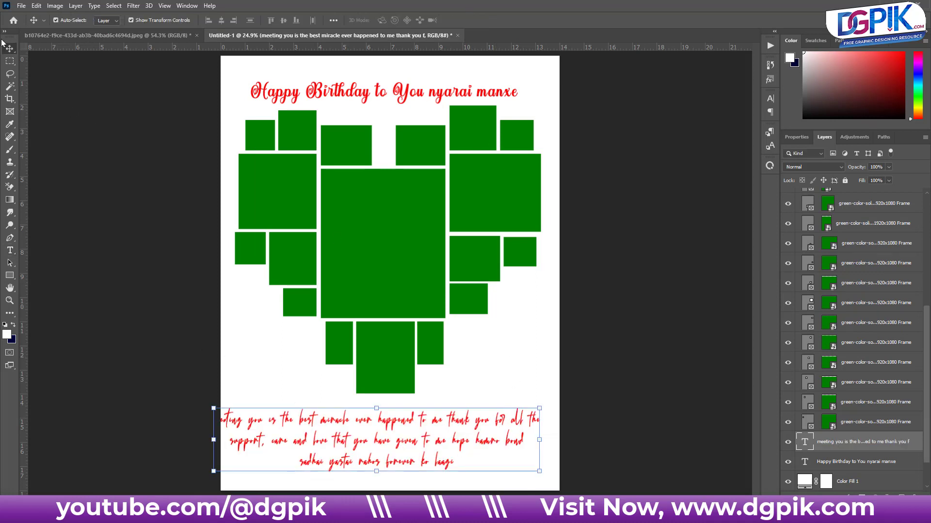
{"action": "left_click_drag", "start_coordinate": [325, 429], "coordinate": [340, 430]}
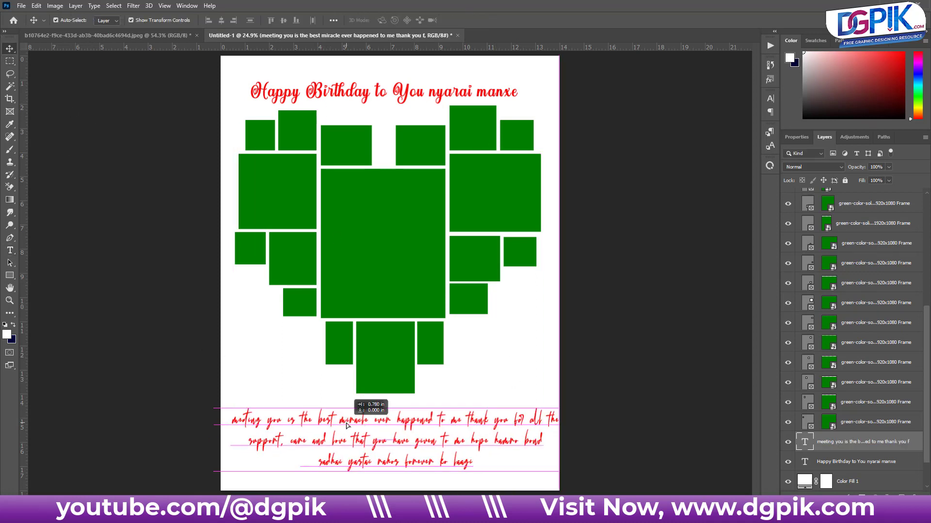
- Switch the message to a plain sans font and scale it to about 69 percent
{"action": "double_click", "coordinate": [465, 424]}
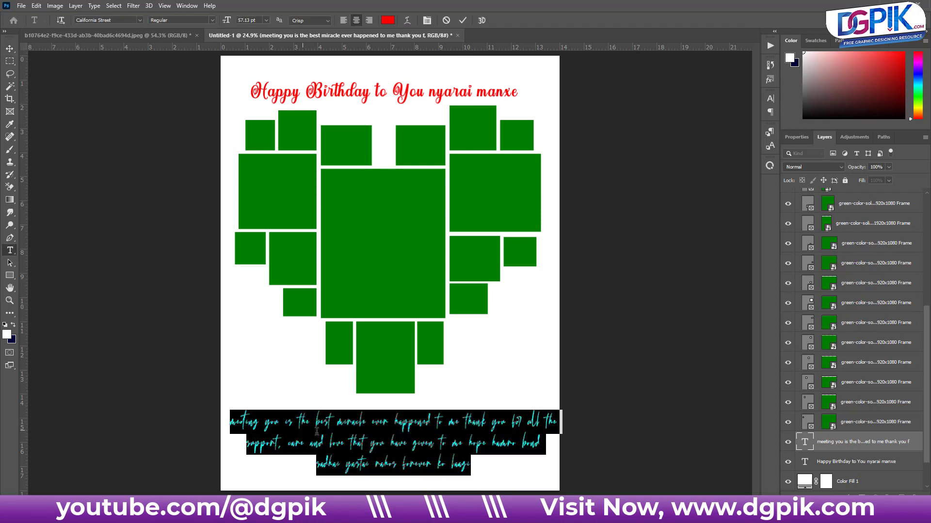
{"action": "left_click", "coordinate": [138, 19]}
{"action": "left_click", "coordinate": [194, 94]}
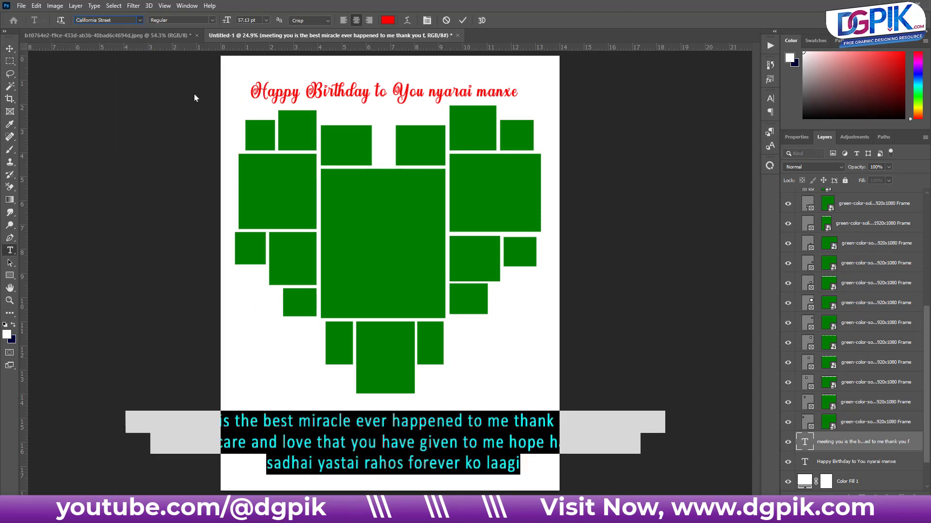
{"action": "left_click", "coordinate": [462, 19]}
{"action": "key", "text": "v"}
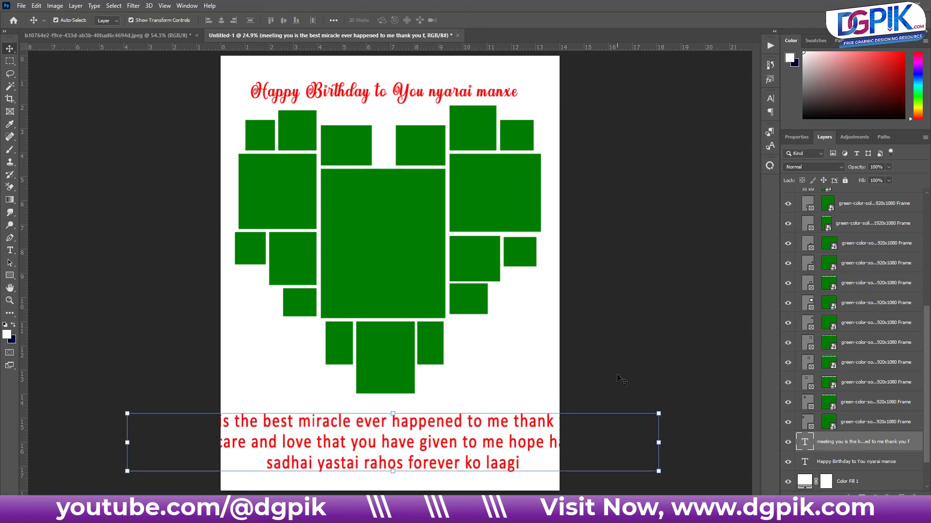
{"action": "left_click_drag", "start_coordinate": [658, 413], "coordinate": [555, 423]}
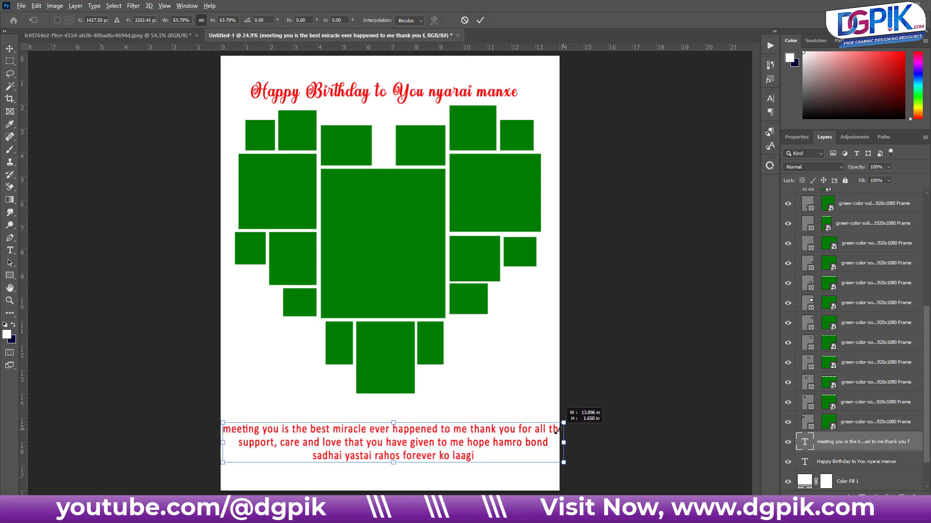
{"action": "left_click", "coordinate": [480, 20]}
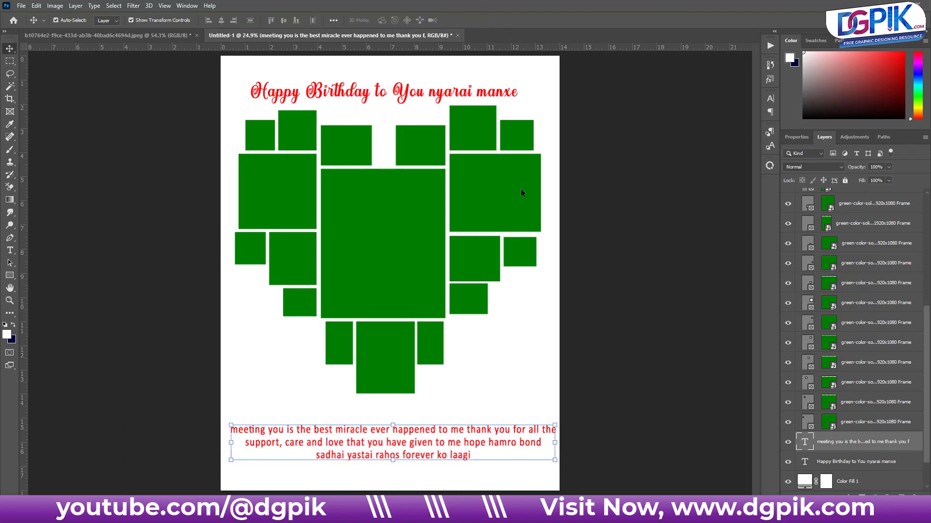
- Centre the message horizontally on the canvas and clear the selection
{"action": "key", "text": "ctrl+a"}
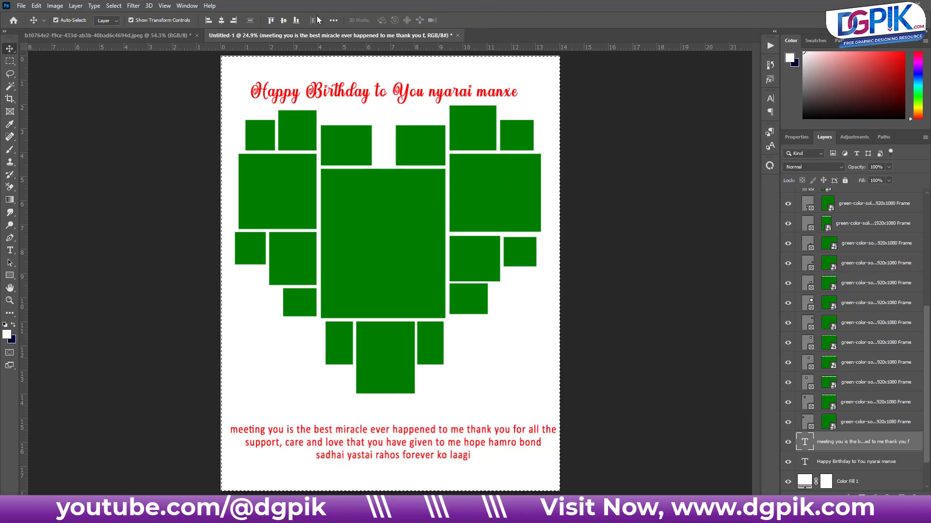
{"action": "left_click", "coordinate": [223, 21]}
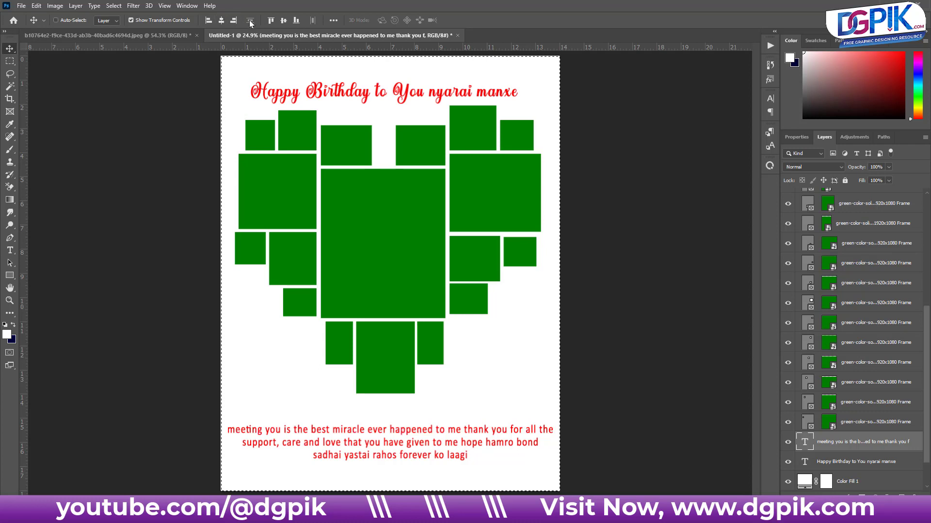
{"action": "key", "text": "ctrl+d"}
{"action": "left_click", "coordinate": [776, 446]}
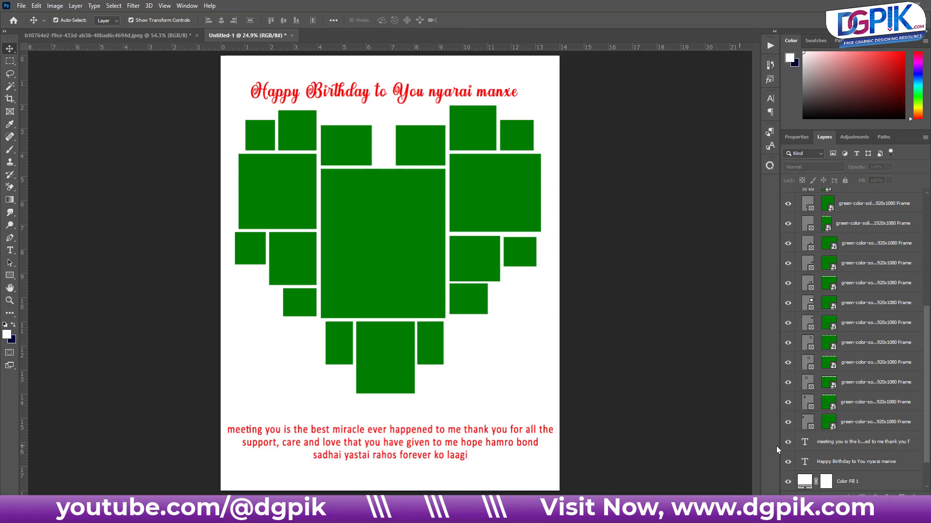
- Hide the white fill and move the message paragraph up onto the reference message below the heart
{"action": "left_click", "coordinate": [788, 482]}
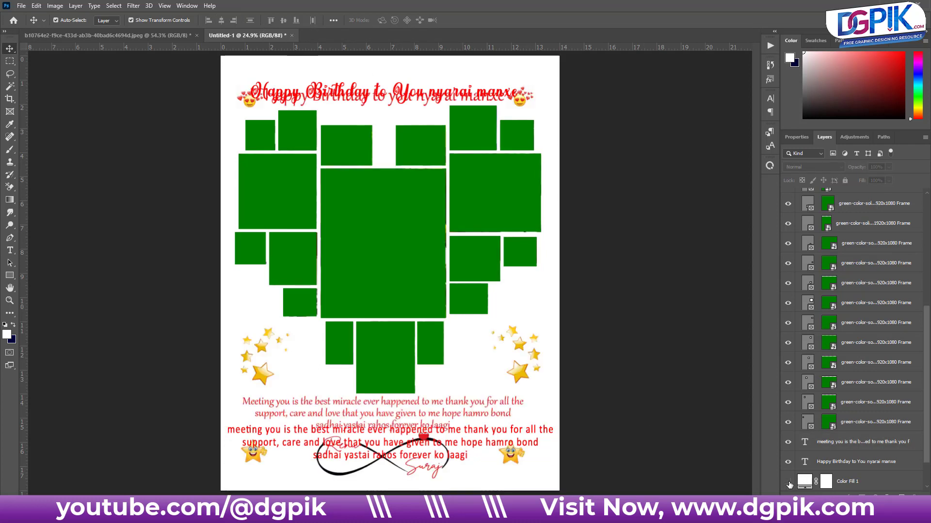
{"action": "left_click", "coordinate": [840, 447]}
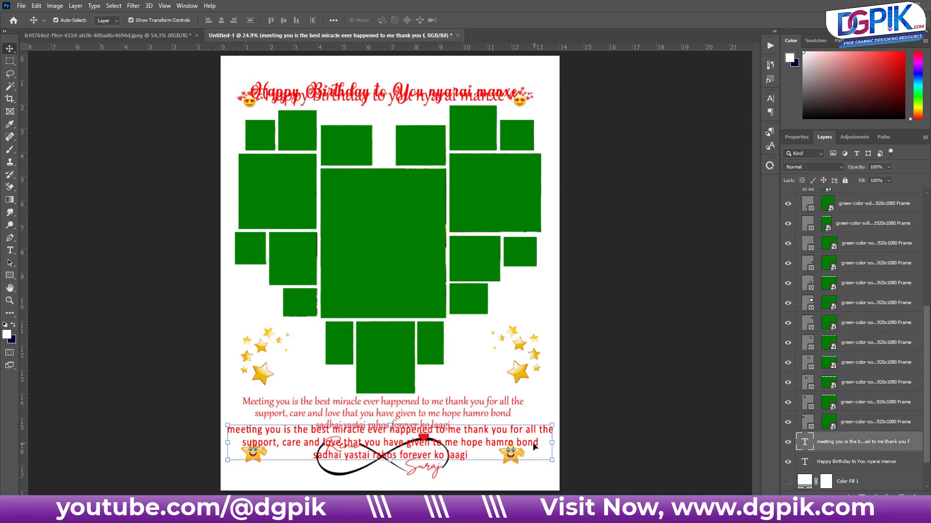
{"action": "left_click_drag", "start_coordinate": [533, 447], "coordinate": [545, 397]}
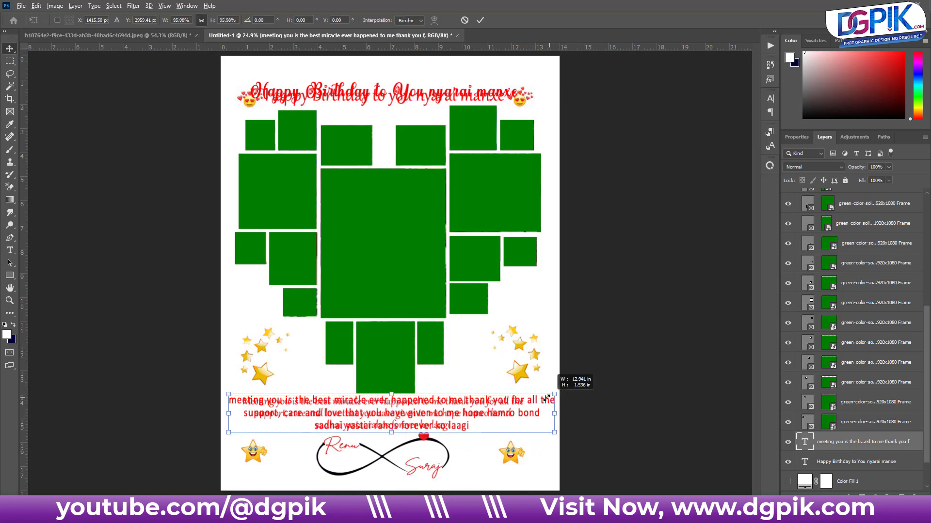
{"action": "left_click", "coordinate": [480, 20]}
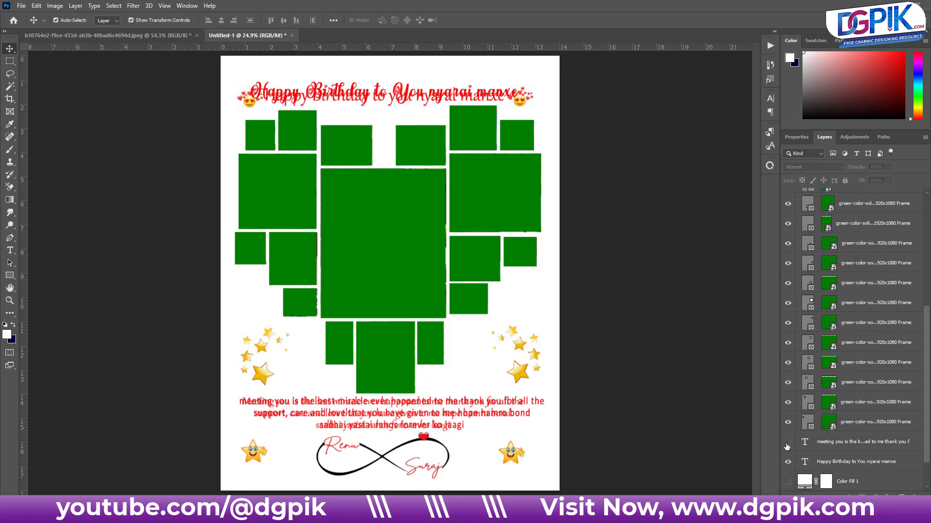
{"action": "left_click", "coordinate": [787, 447]}
{"action": "scroll", "coordinate": [368, 451], "scroll_direction": "up", "scroll_amount": 5}
{"action": "scroll", "coordinate": [485, 272], "scroll_direction": "down", "scroll_amount": 3}
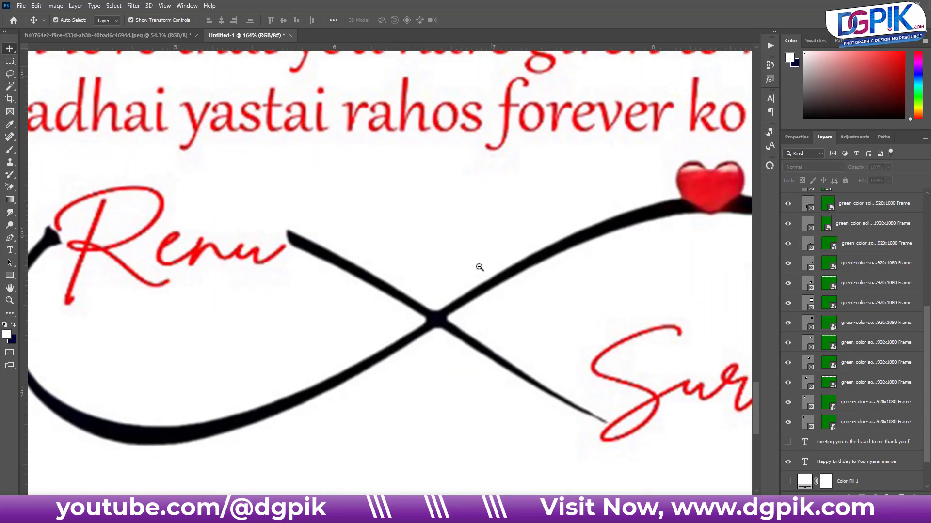
{"action": "scroll", "coordinate": [479, 268], "scroll_direction": "down", "scroll_amount": 3}
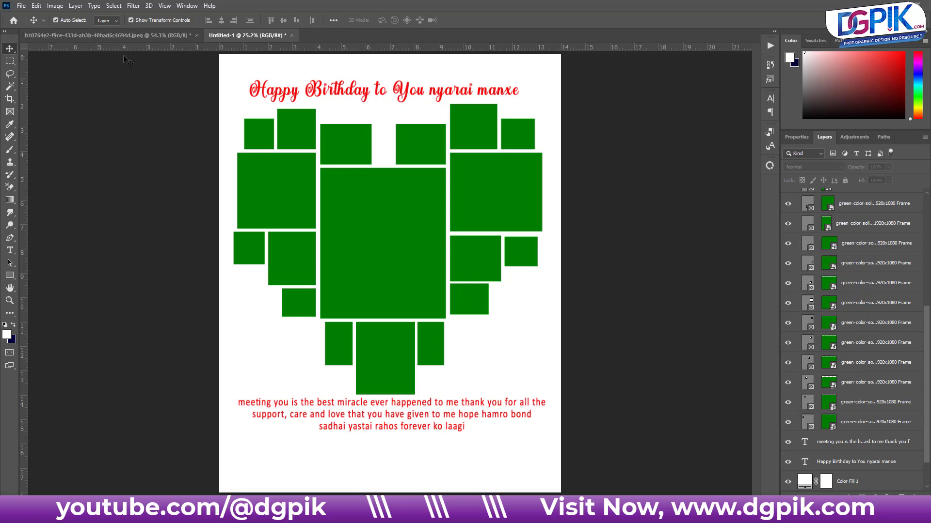
{"action": "left_click", "coordinate": [132, 37]}
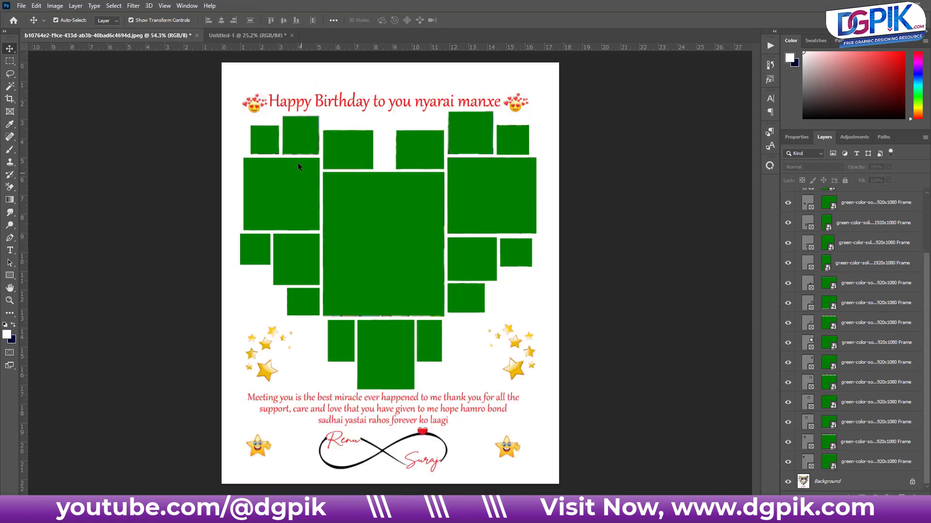
{"action": "left_click", "coordinate": [259, 38]}
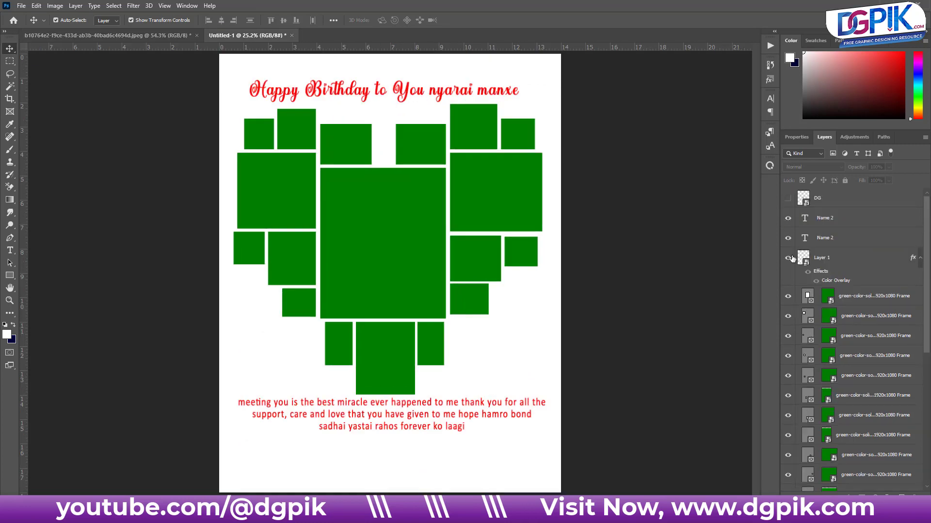
{"action": "left_click", "coordinate": [831, 261]}
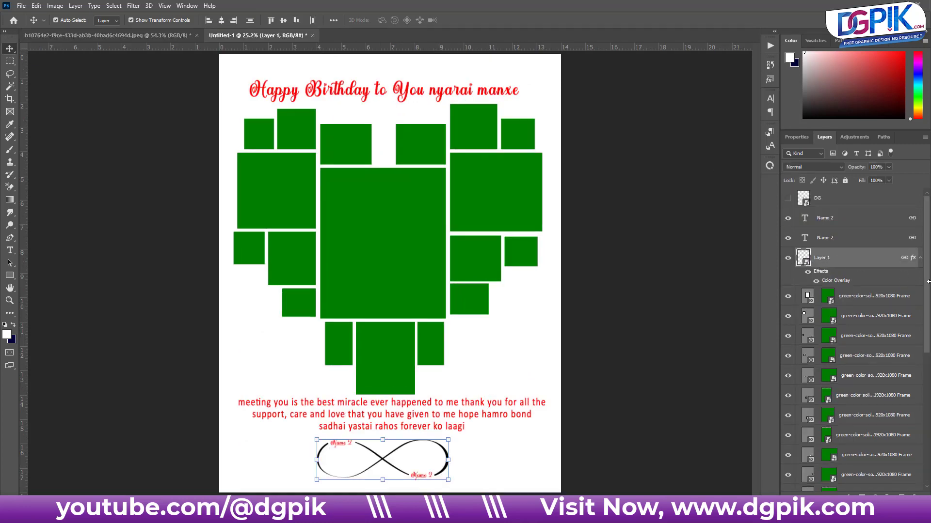
{"action": "scroll", "coordinate": [345, 447], "scroll_direction": "up", "scroll_amount": 10}
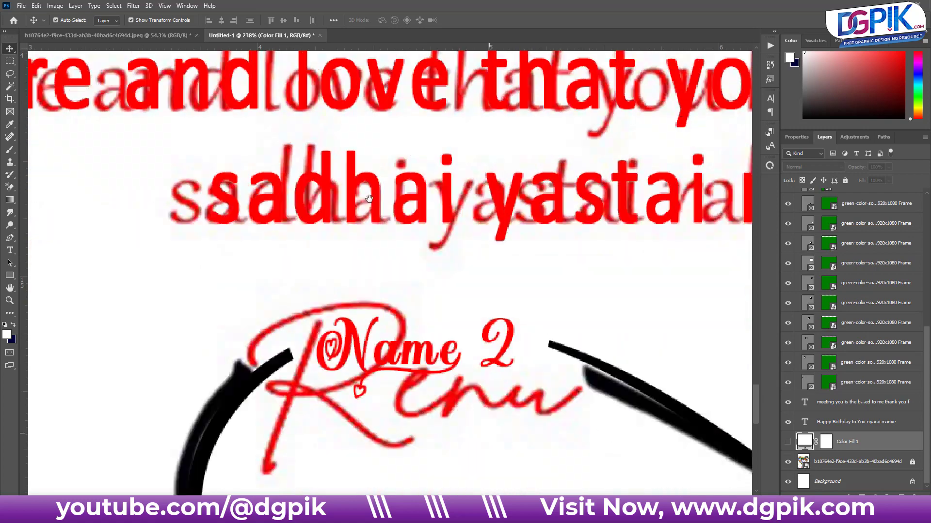
{"action": "scroll", "coordinate": [369, 198], "scroll_direction": "down", "scroll_amount": 5}
{"action": "scroll", "coordinate": [488, 243], "scroll_direction": "right", "scroll_amount": 3}
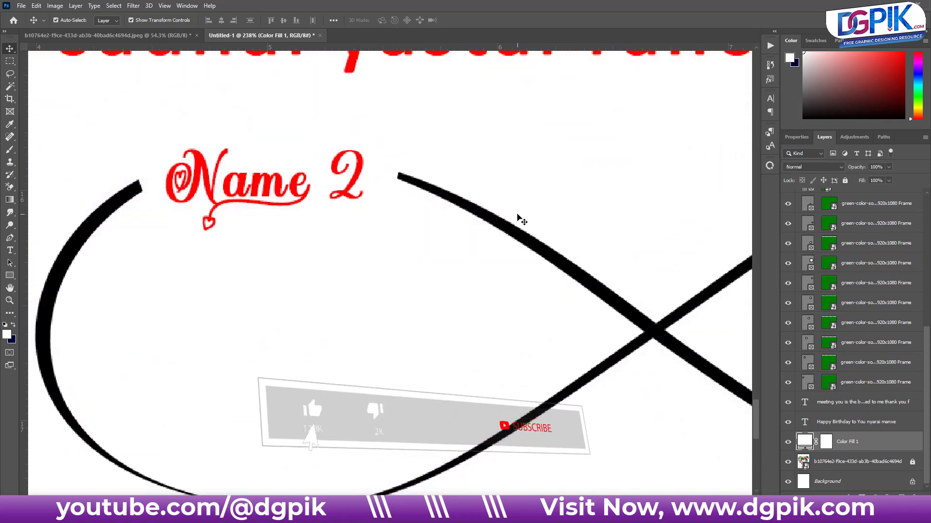
{"action": "left_click", "coordinate": [519, 234]}
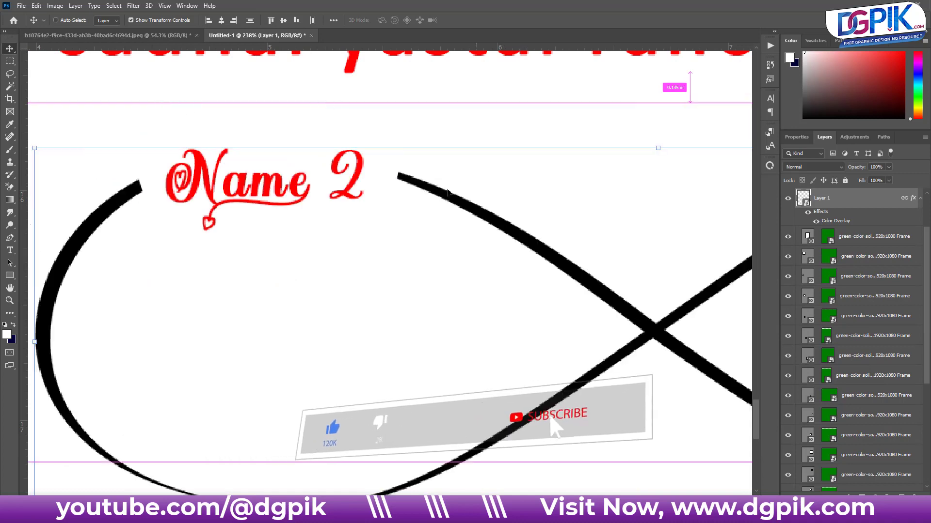
{"action": "key", "text": "ctrl+0"}
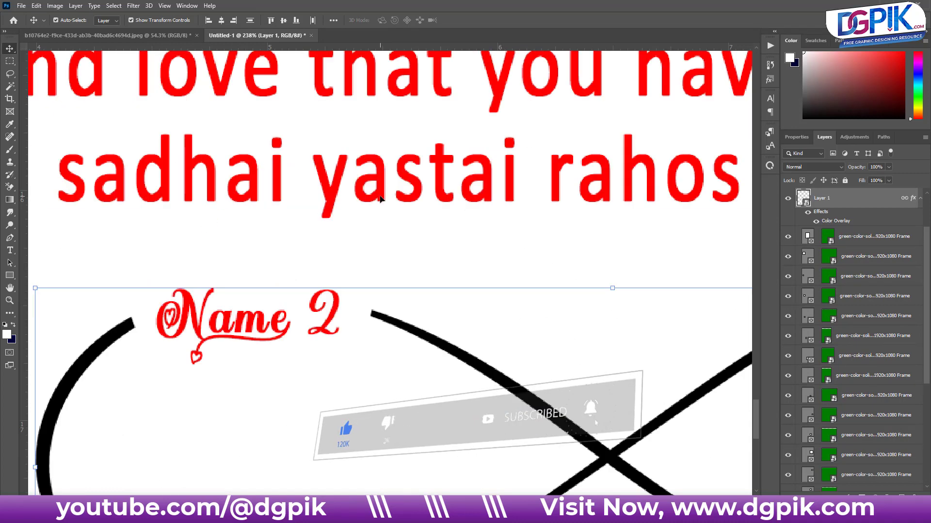
{"action": "scroll", "coordinate": [310, 413], "scroll_direction": "up", "scroll_amount": 5}
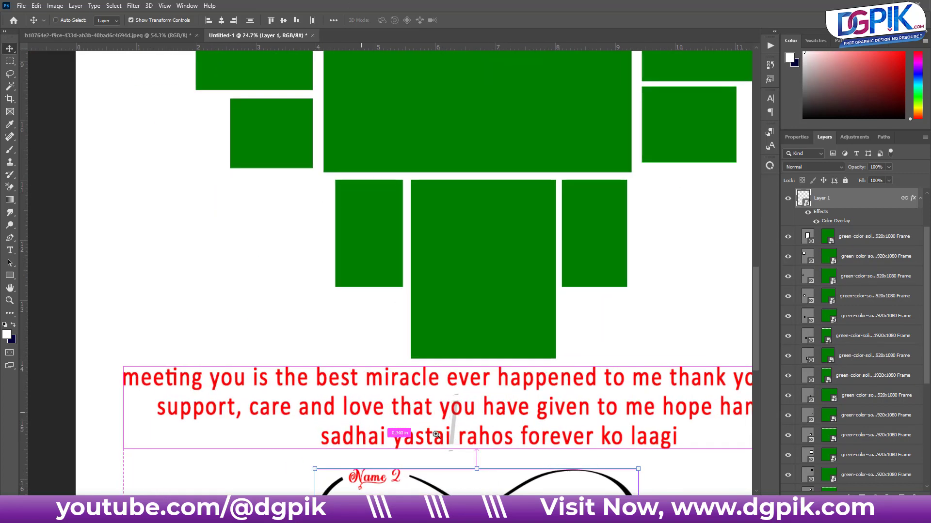
{"action": "left_click_drag", "start_coordinate": [456, 434], "coordinate": [344, 125]}
{"action": "scroll", "coordinate": [233, 153], "scroll_direction": "up", "scroll_amount": 3}
{"action": "left_click", "coordinate": [265, 192]}
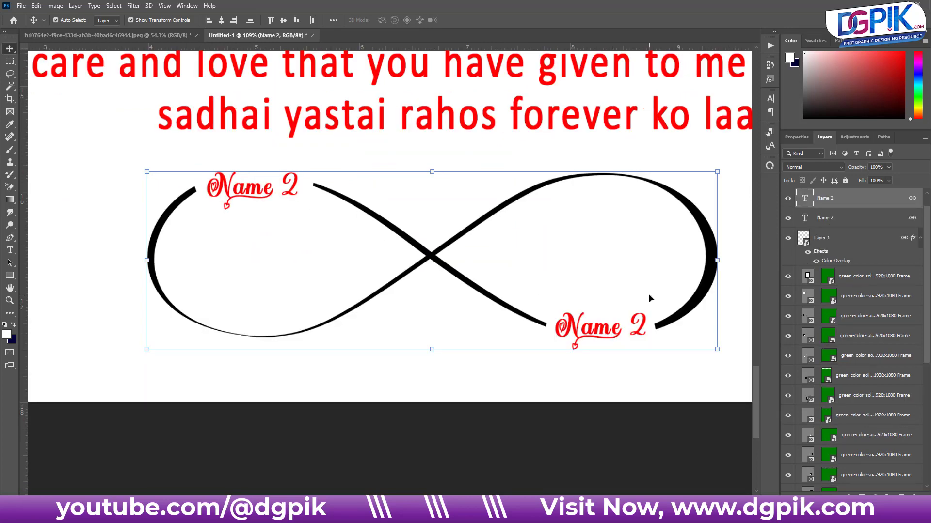
- Change the upper-left infinity label's 2 to 1 so it reads 'Name 1'
{"action": "double_click", "coordinate": [261, 193]}
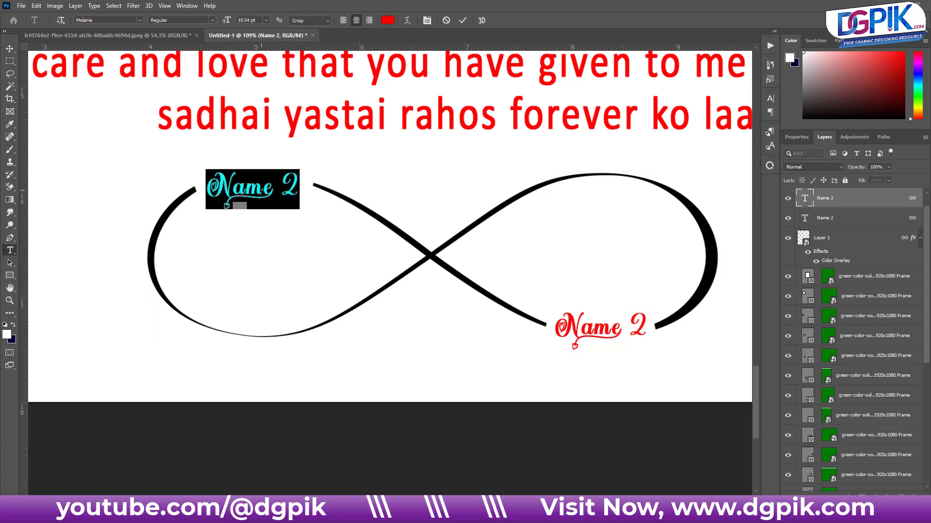
{"action": "left_click_drag", "start_coordinate": [278, 190], "coordinate": [297, 189]}
{"action": "left_click", "coordinate": [291, 189]}
{"action": "key", "text": "BackSpace"}
{"action": "type", "text": "1"}
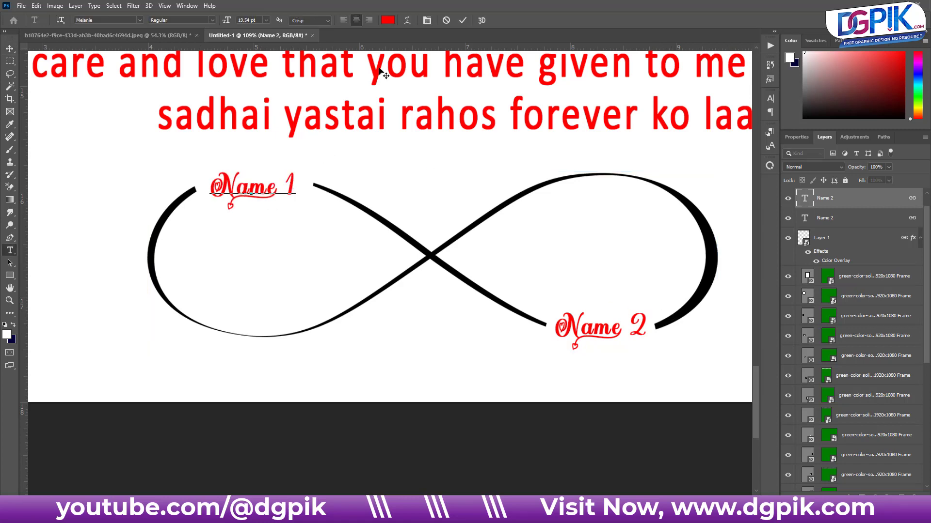
{"action": "left_click", "coordinate": [463, 21]}
{"action": "key", "text": "v"}
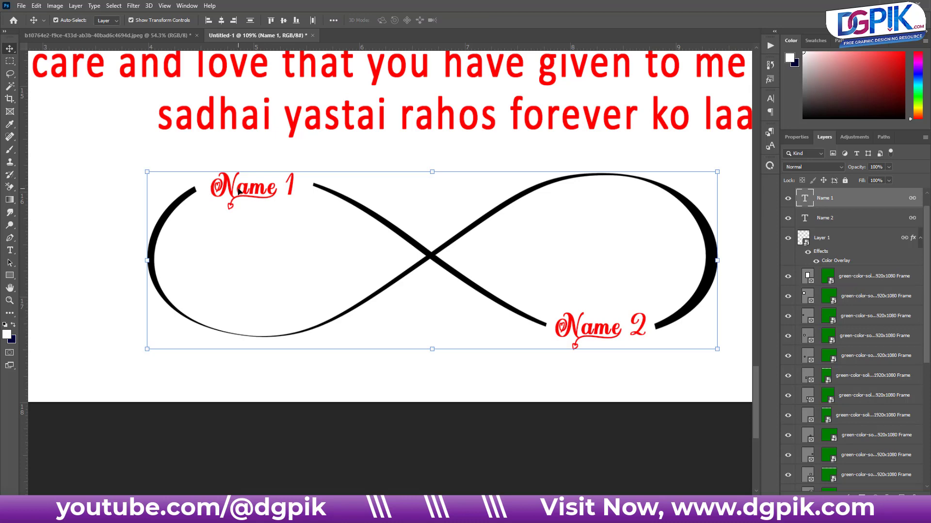
{"action": "left_click", "coordinate": [313, 441]}
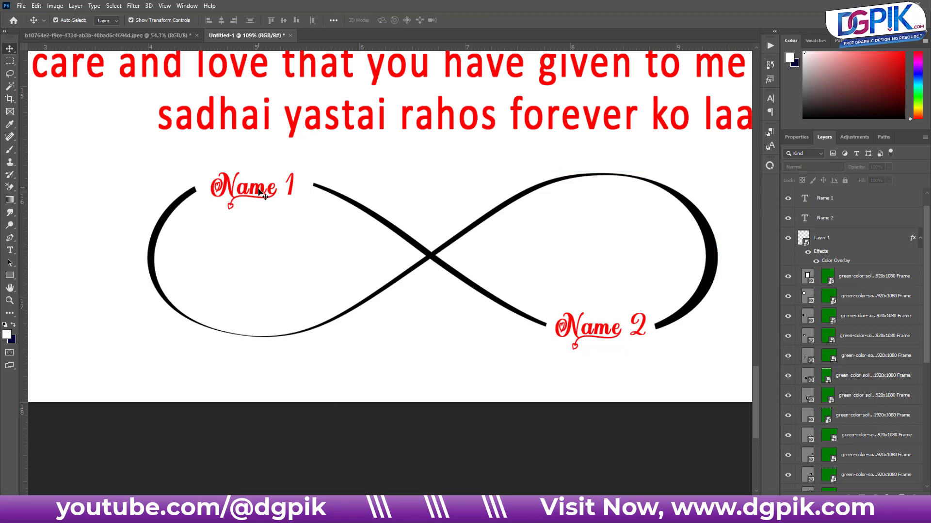
{"action": "left_click", "coordinate": [430, 255]}
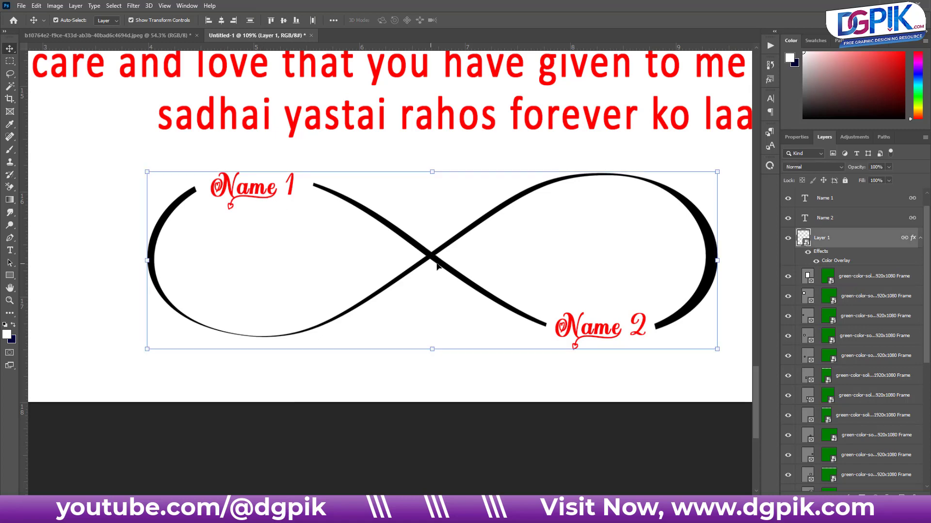
{"action": "right_click", "coordinate": [859, 241]}
{"action": "left_click", "coordinate": [781, 99]}
{"action": "left_click", "coordinate": [458, 228]}
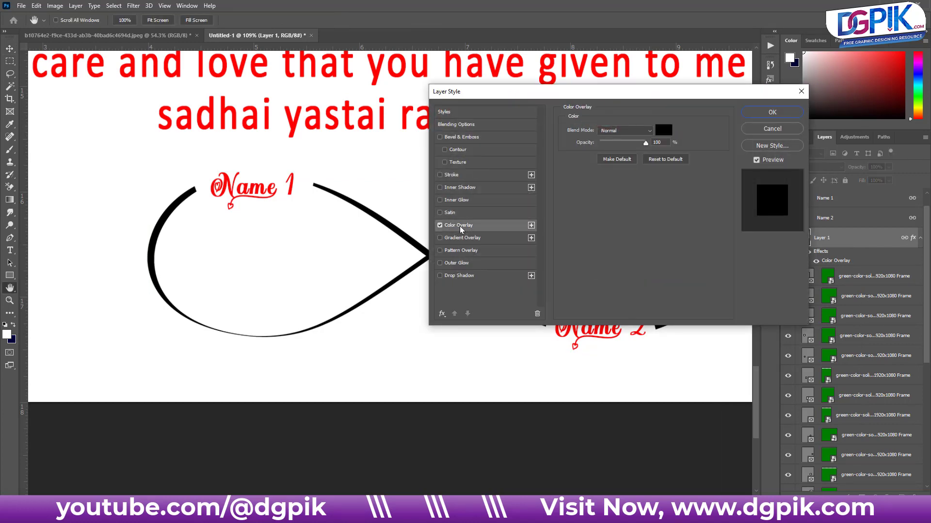
{"action": "left_click", "coordinate": [663, 130]}
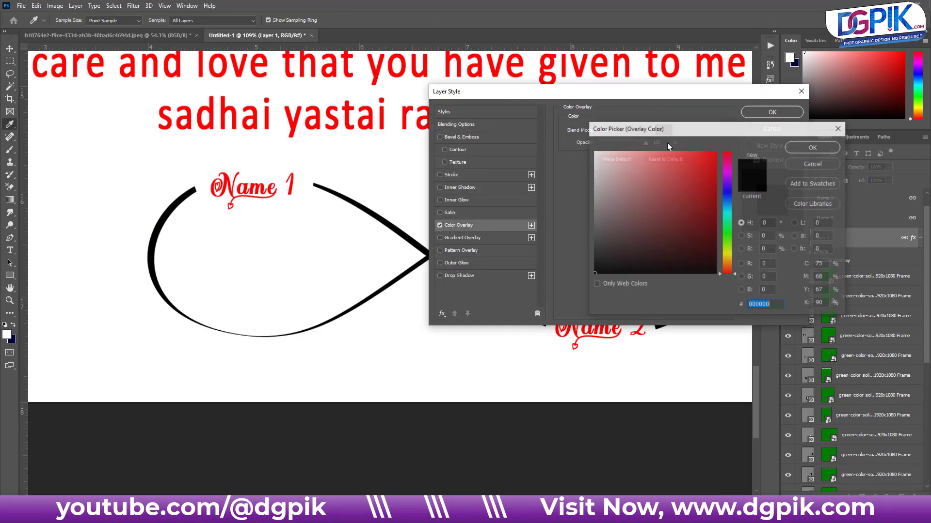
{"action": "type", "text": "ff0000"}
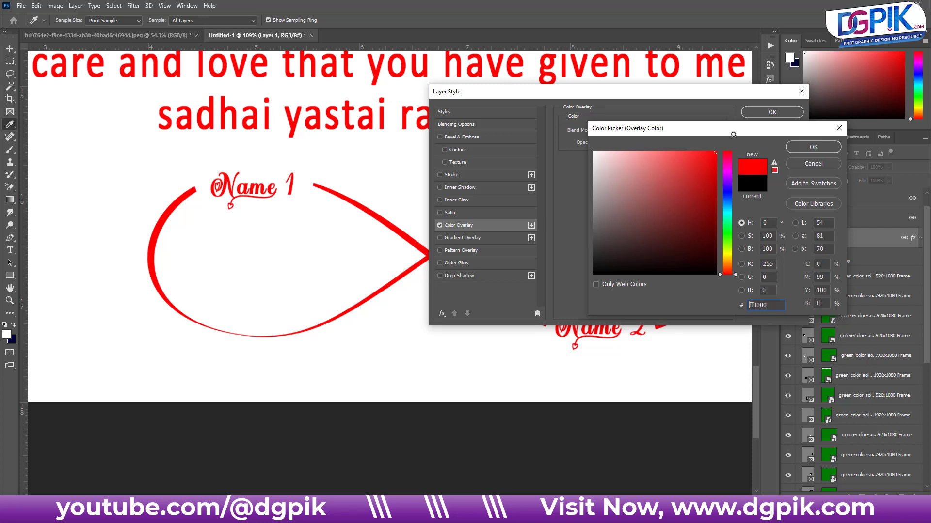
{"action": "mouse_move", "coordinate": [727, 154]}
{"action": "left_mouse_down"}
{"action": "mouse_move", "coordinate": [729, 279]}
{"action": "mouse_move", "coordinate": [727, 262]}
{"action": "left_mouse_up"}
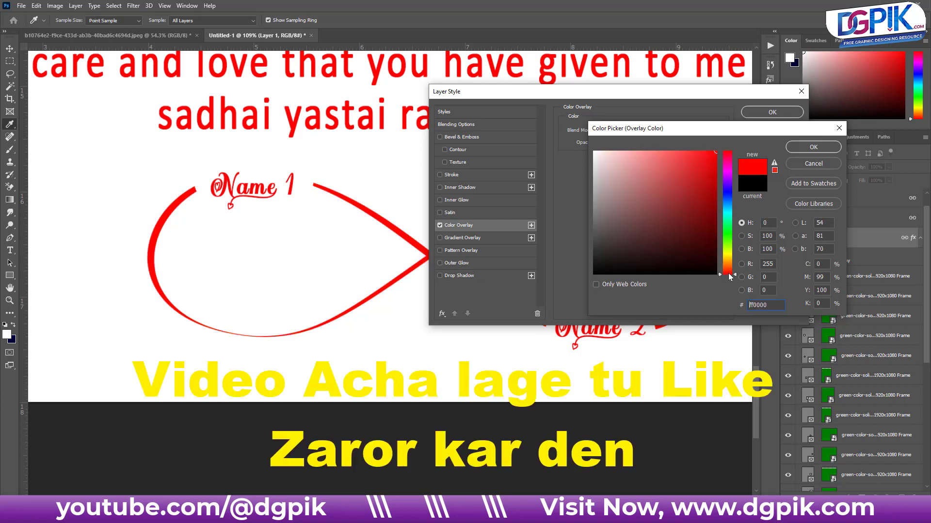
{"action": "type", "text": "000000"}
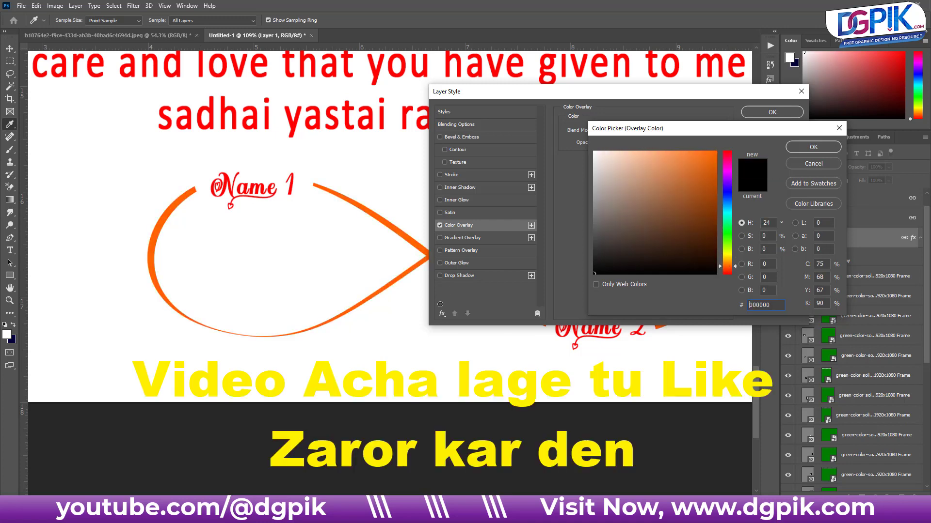
{"action": "left_click", "coordinate": [813, 147]}
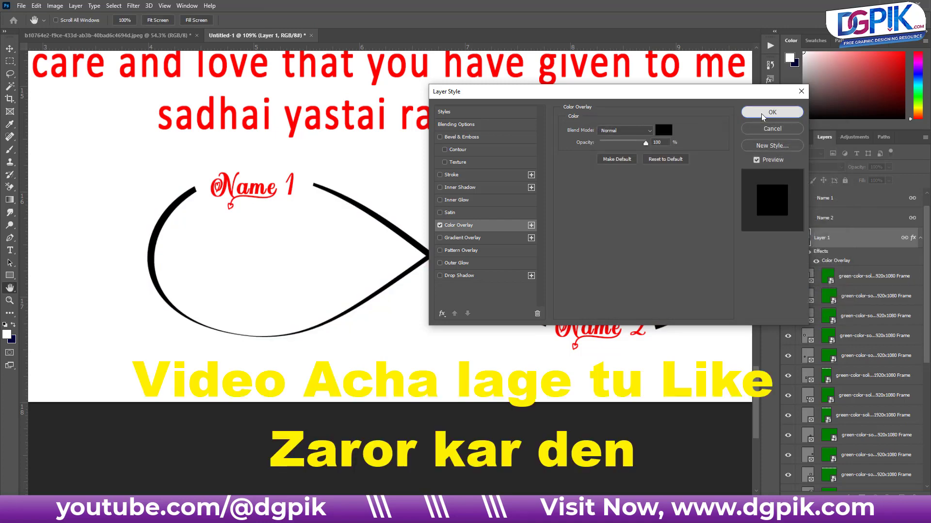
{"action": "left_click", "coordinate": [761, 114]}
{"action": "key", "text": "v"}
{"action": "left_click", "coordinate": [296, 216]}
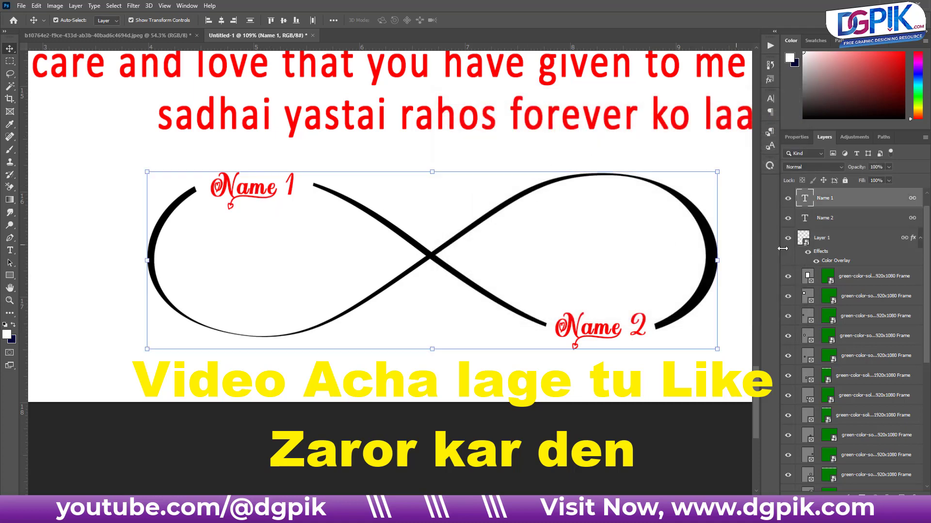
- Replace the 'Name 1' label text with the person's name in script
{"action": "double_click", "coordinate": [804, 197]}
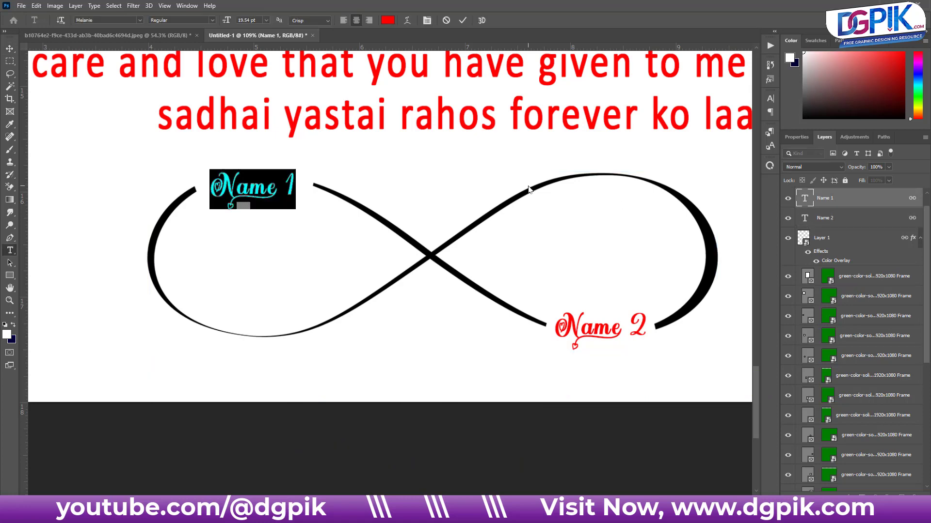
{"action": "type", "text": "Dilawar"}
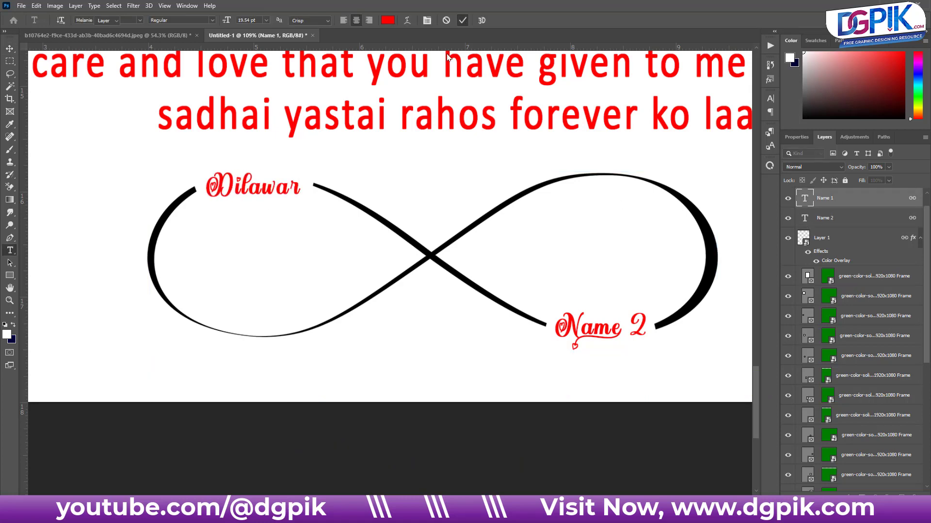
{"action": "left_click", "coordinate": [10, 48]}
{"action": "scroll", "coordinate": [244, 199], "scroll_direction": "up", "scroll_amount": 5}
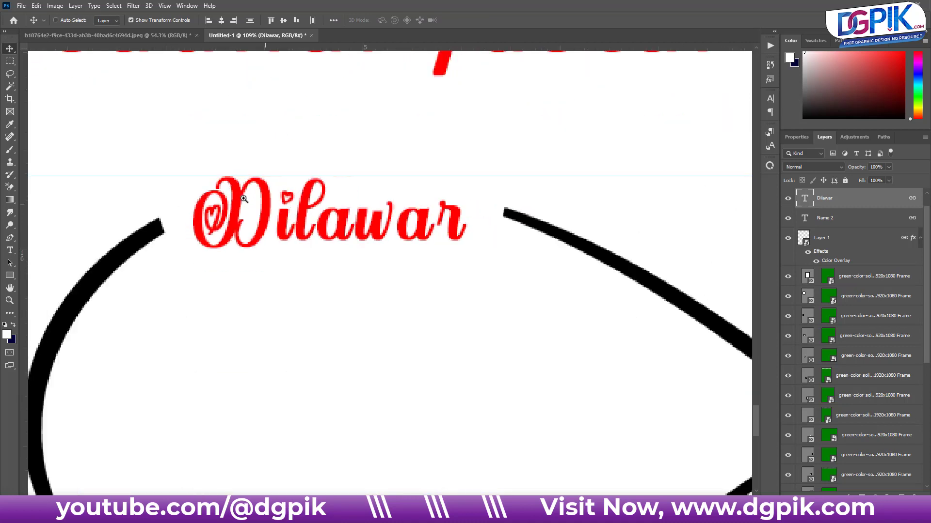
{"action": "scroll", "coordinate": [244, 198], "scroll_direction": "down", "scroll_amount": 5}
{"action": "scroll", "coordinate": [250, 213], "scroll_direction": "up", "scroll_amount": 3}
{"action": "scroll", "coordinate": [255, 227], "scroll_direction": "up", "scroll_amount": 2}
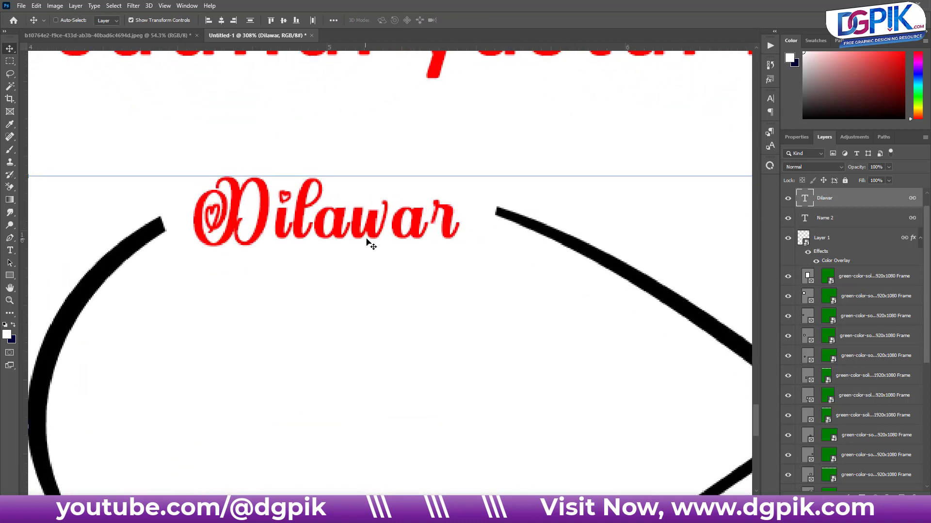
- Give the a after the l in the name a long swash alternate glyph
{"action": "double_click", "coordinate": [345, 221]}
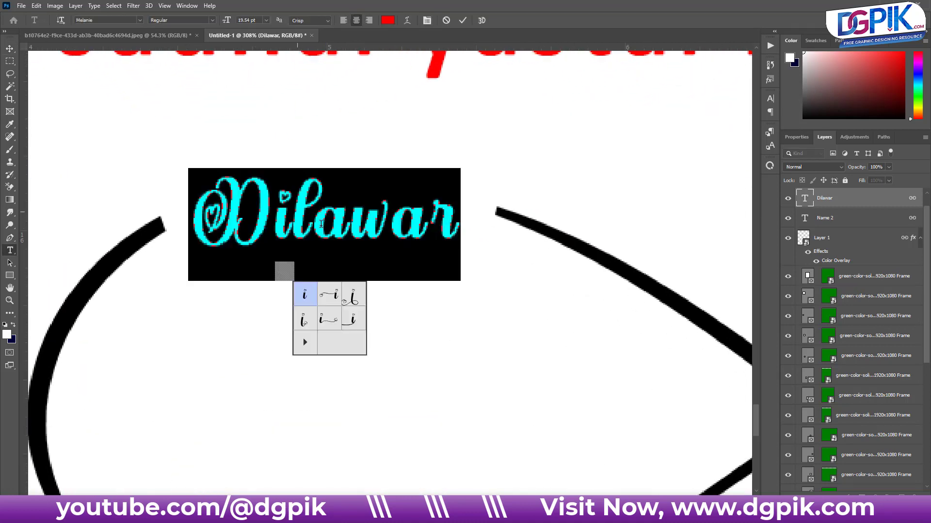
{"action": "left_click", "coordinate": [319, 223]}
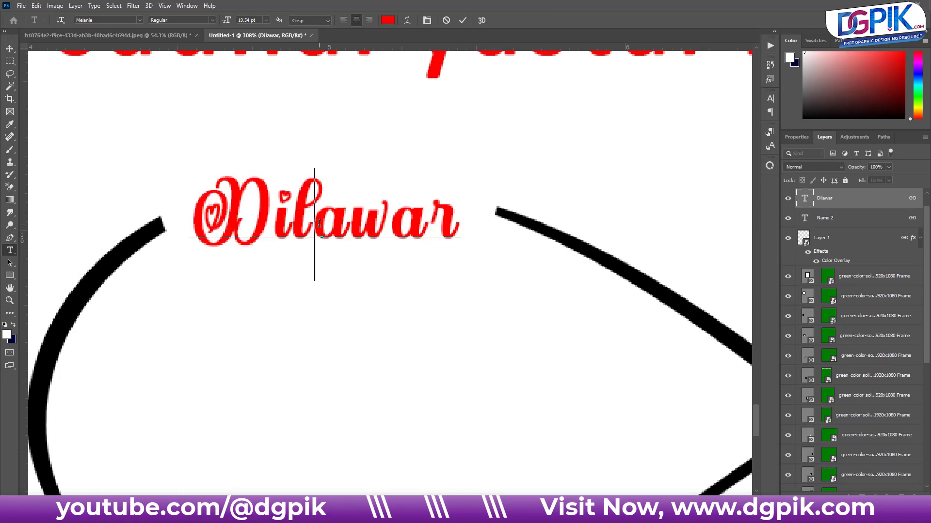
{"action": "key", "text": "shift+Right"}
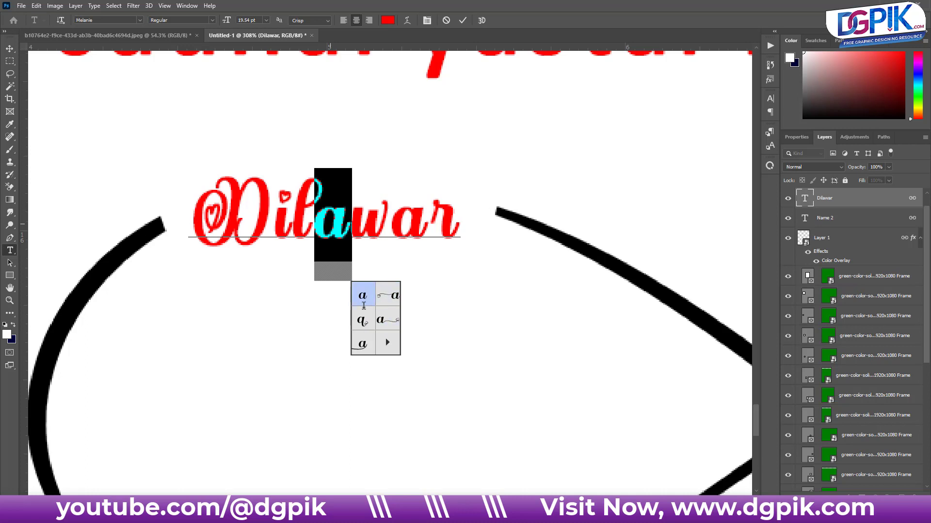
{"action": "left_click", "coordinate": [364, 321]}
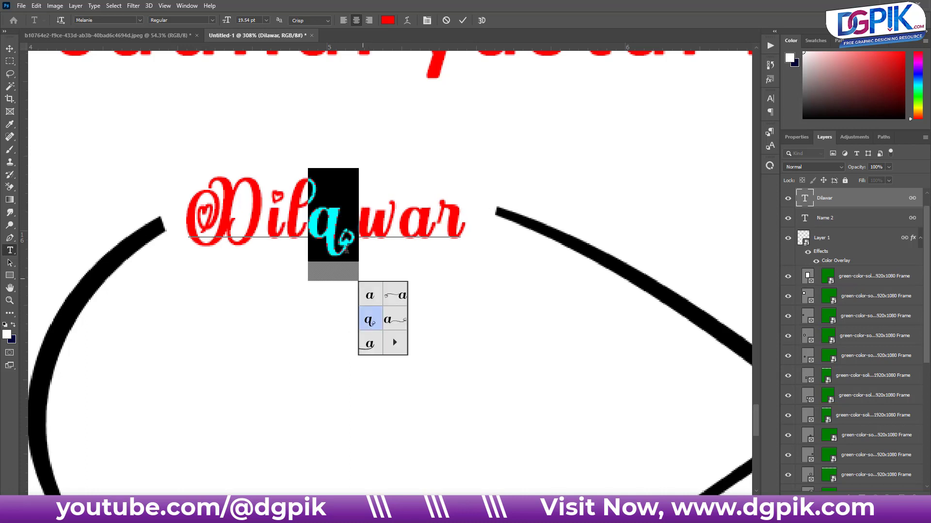
{"action": "left_click", "coordinate": [463, 20]}
{"action": "key", "text": "v"}
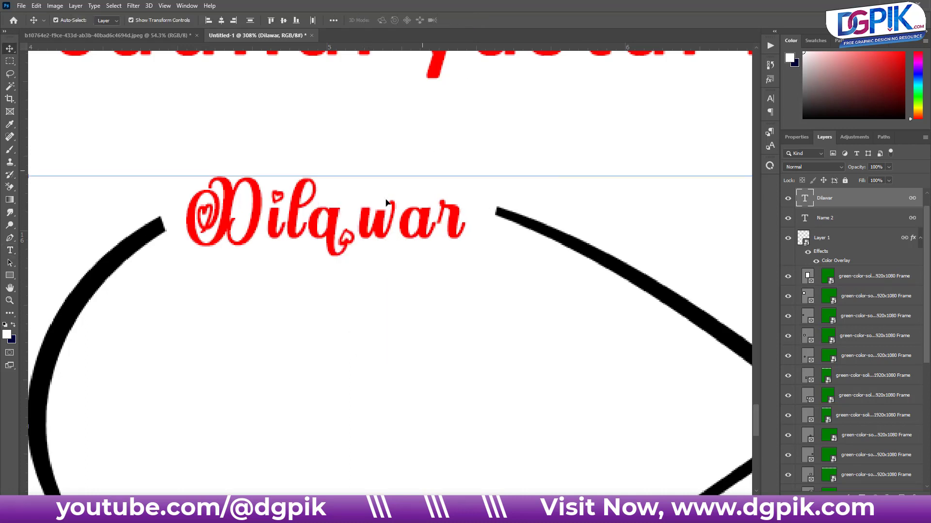
{"action": "double_click", "coordinate": [345, 228]}
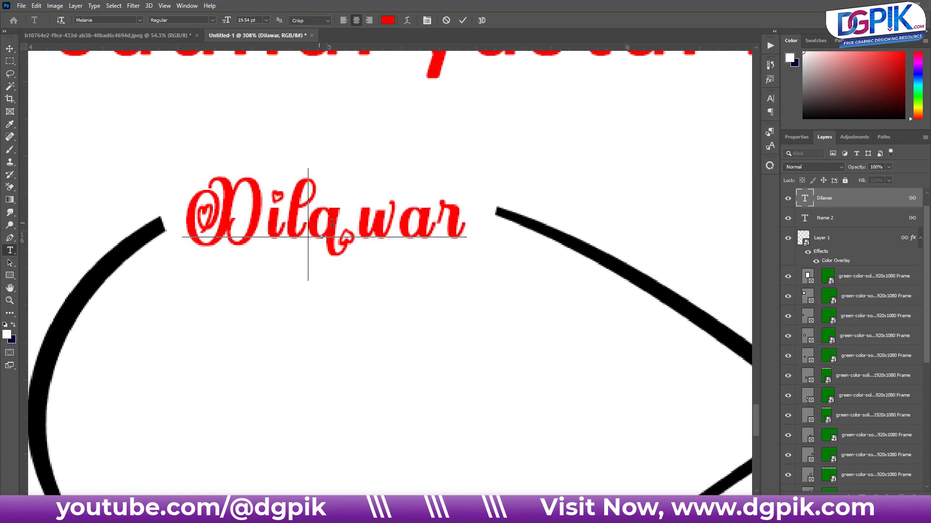
{"action": "left_click_drag", "start_coordinate": [311, 226], "coordinate": [338, 228]}
{"action": "left_click", "coordinate": [361, 342]}
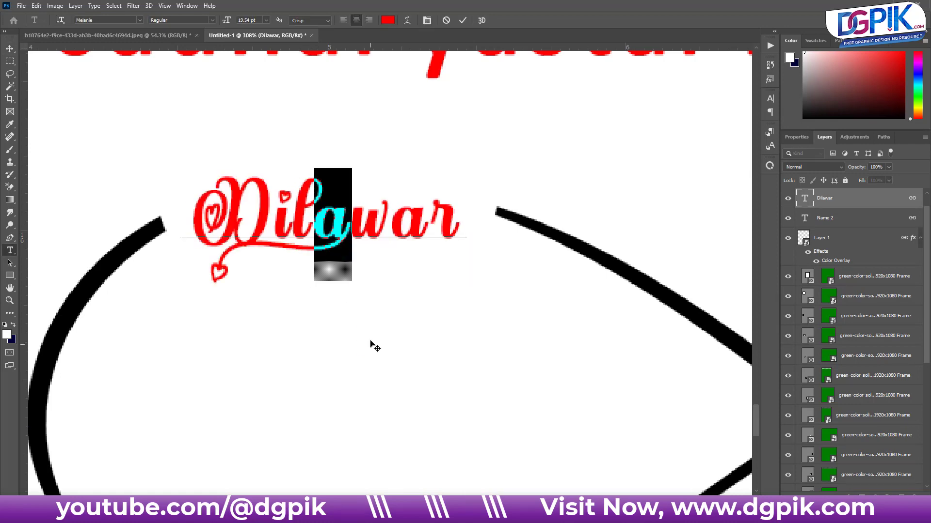
{"action": "left_click", "coordinate": [463, 20]}
{"action": "key", "text": "v"}
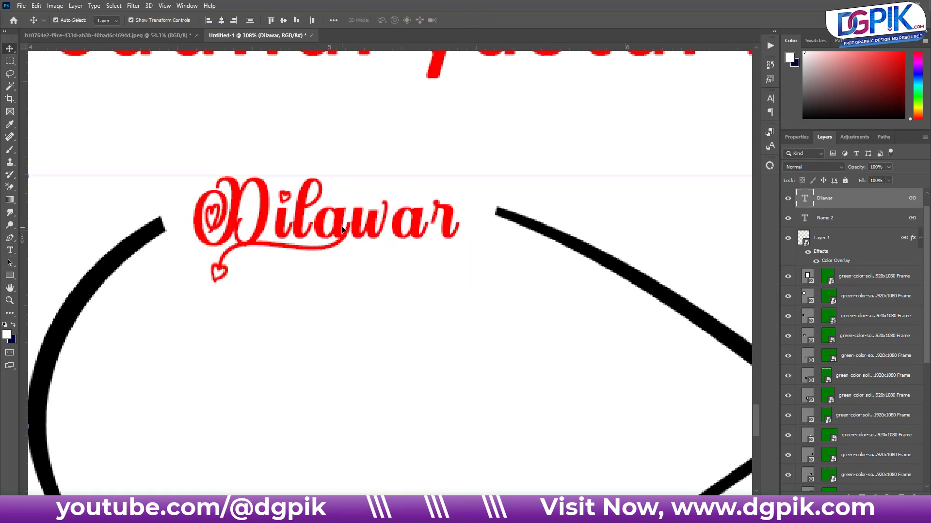
- Swap the name's final r for the heart-tailed swash alternate
{"action": "double_click", "coordinate": [394, 230]}
{"action": "left_click_drag", "start_coordinate": [430, 223], "coordinate": [452, 221]}
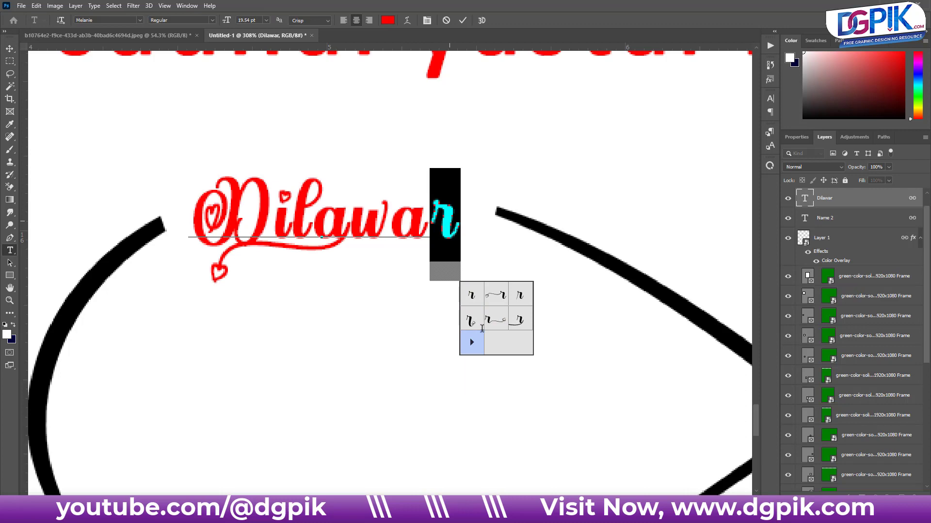
{"action": "left_click", "coordinate": [513, 320]}
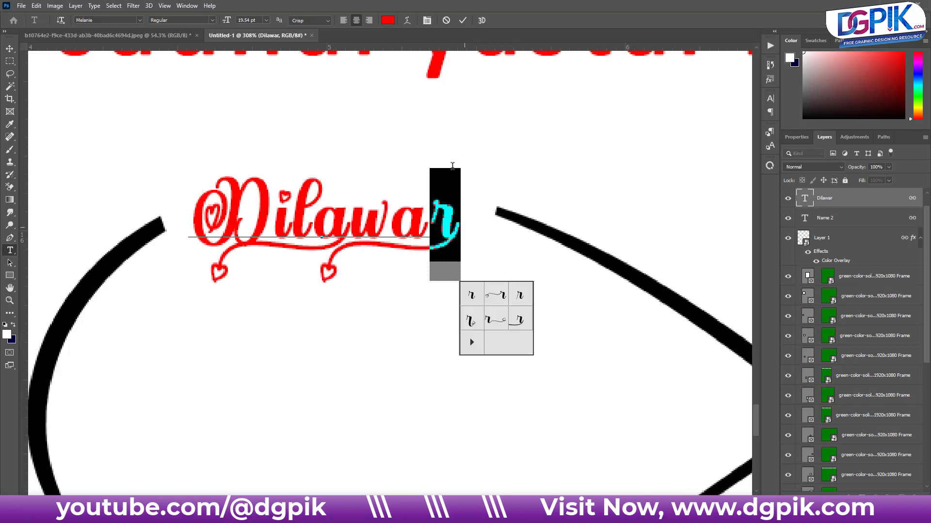
{"action": "left_click", "coordinate": [461, 21]}
{"action": "key", "text": "v"}
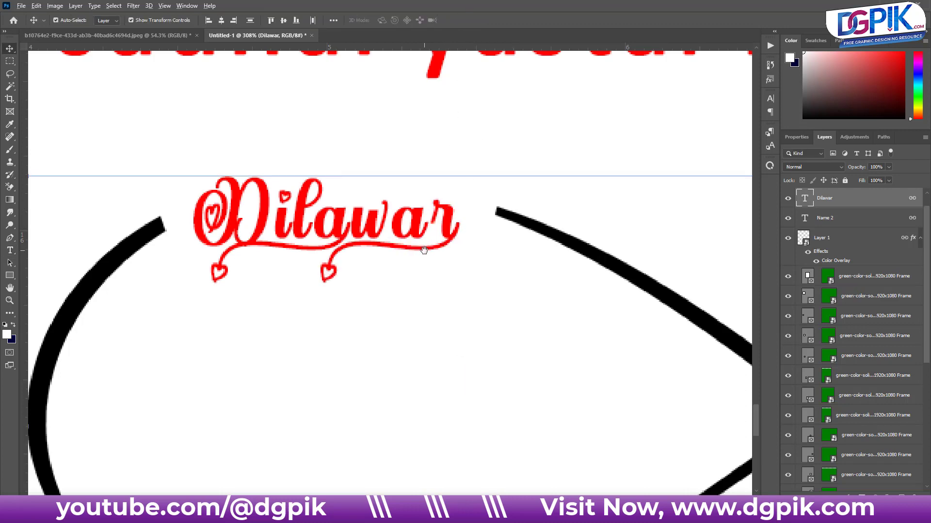
{"action": "scroll", "coordinate": [423, 250], "scroll_direction": "down", "scroll_amount": 3}
{"action": "scroll", "coordinate": [424, 249], "scroll_direction": "down", "scroll_amount": 2}
{"action": "scroll", "coordinate": [423, 250], "scroll_direction": "down", "scroll_amount": 1}
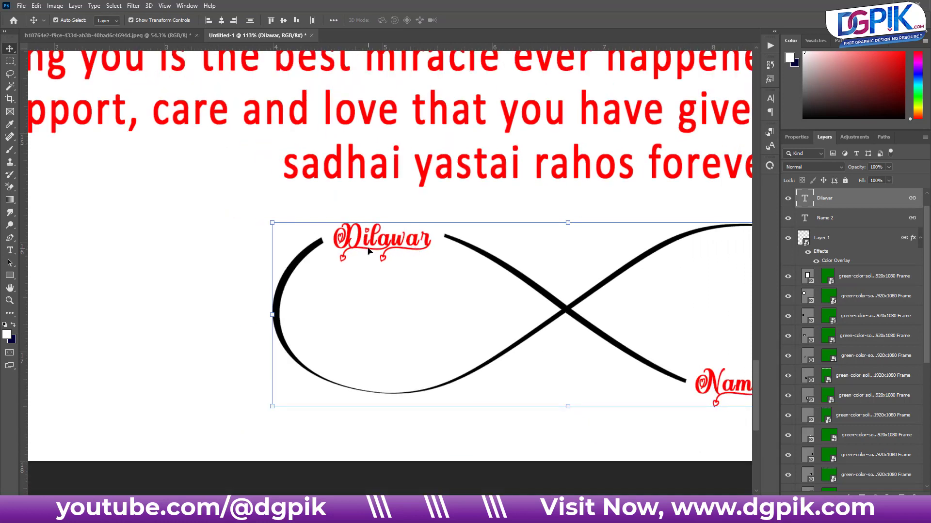
- Reselect the letter a in the name and commit the text edits
{"action": "double_click", "coordinate": [382, 241]}
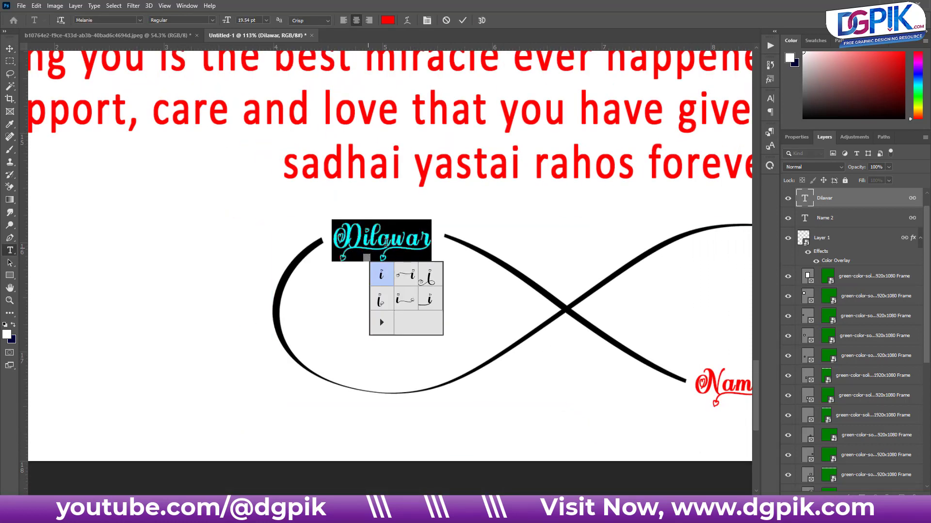
{"action": "left_click", "coordinate": [386, 242]}
{"action": "left_click_drag", "start_coordinate": [378, 240], "coordinate": [391, 240]}
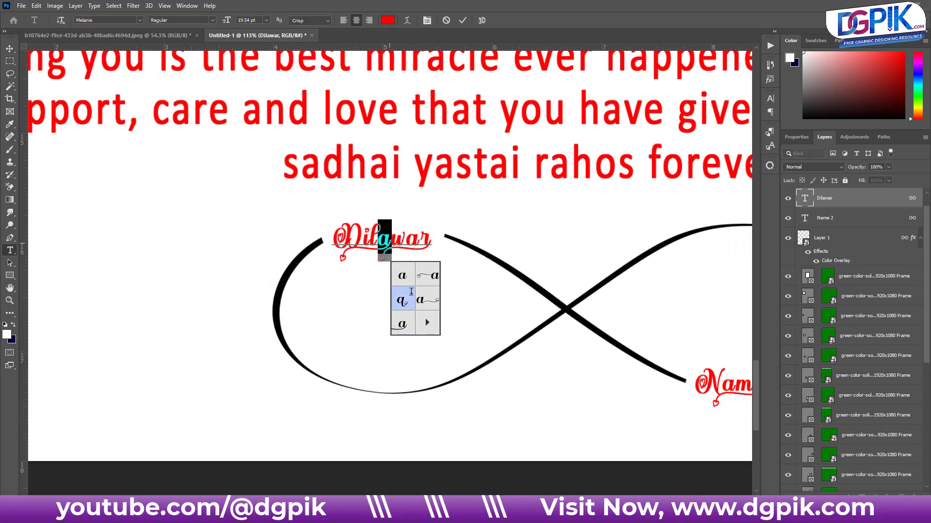
{"action": "left_click", "coordinate": [463, 20]}
{"action": "left_click", "coordinate": [184, 263]}
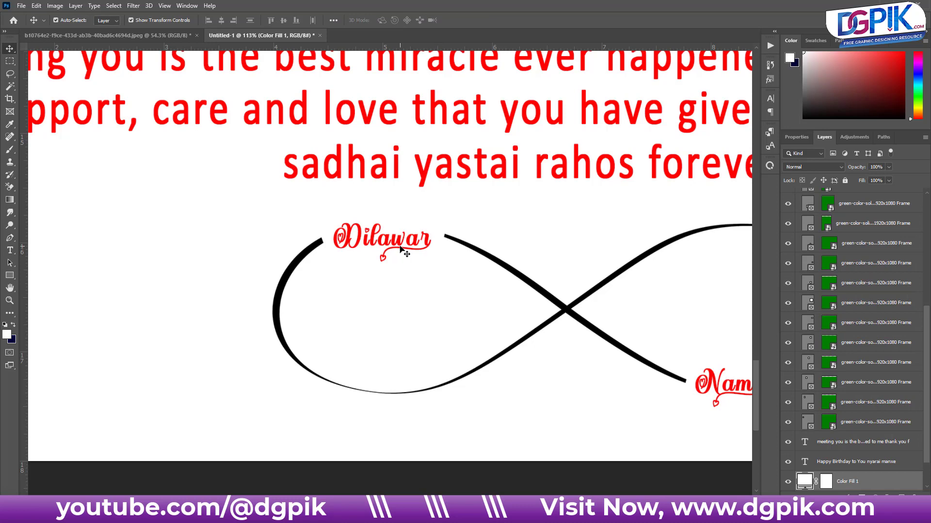
- Fit the whole card in view with Ctrl+0, deselect, and restore Photoshop to a smaller window
{"action": "scroll", "coordinate": [458, 291], "scroll_direction": "down", "scroll_amount": 2}
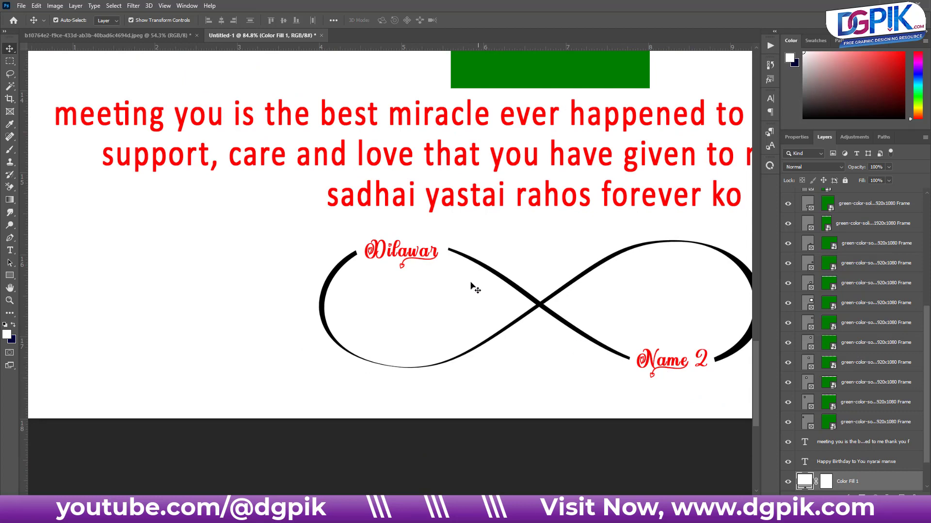
{"action": "left_click", "coordinate": [415, 256]}
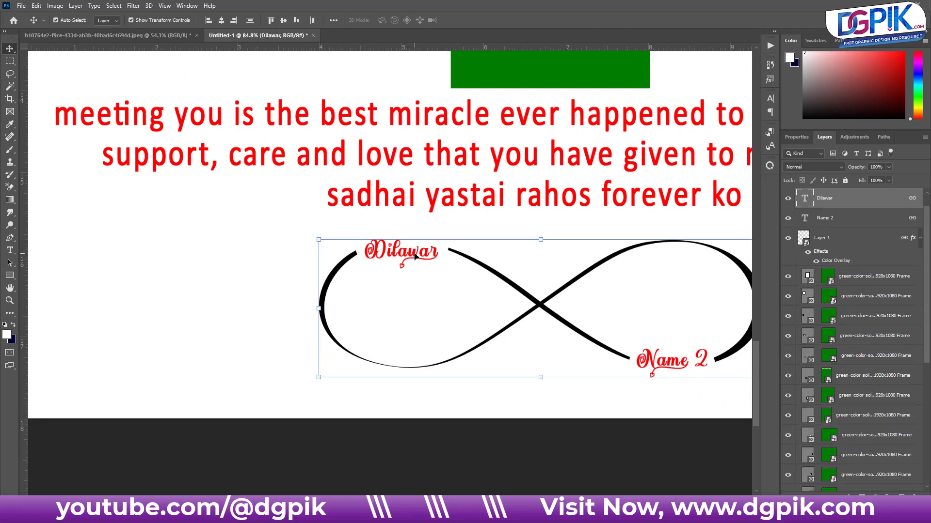
{"action": "key", "text": "ctrl+0"}
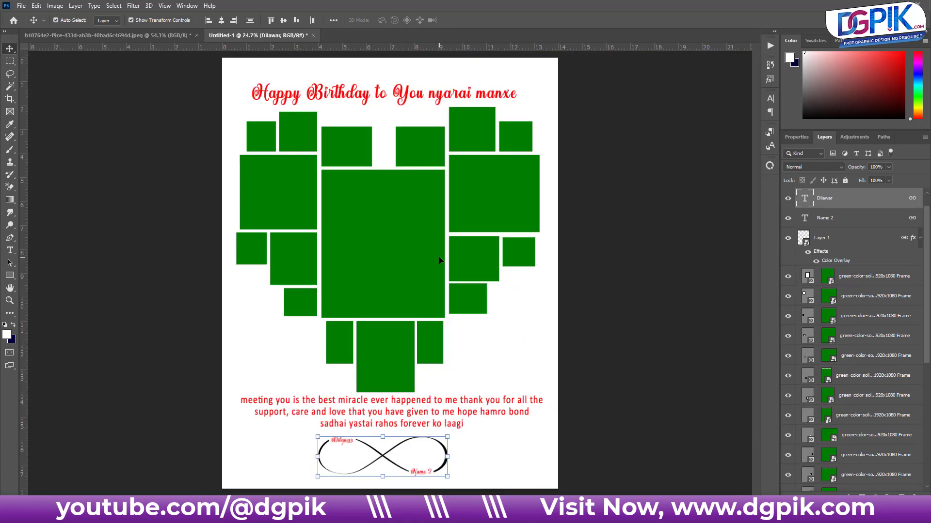
{"action": "left_click", "coordinate": [649, 408]}
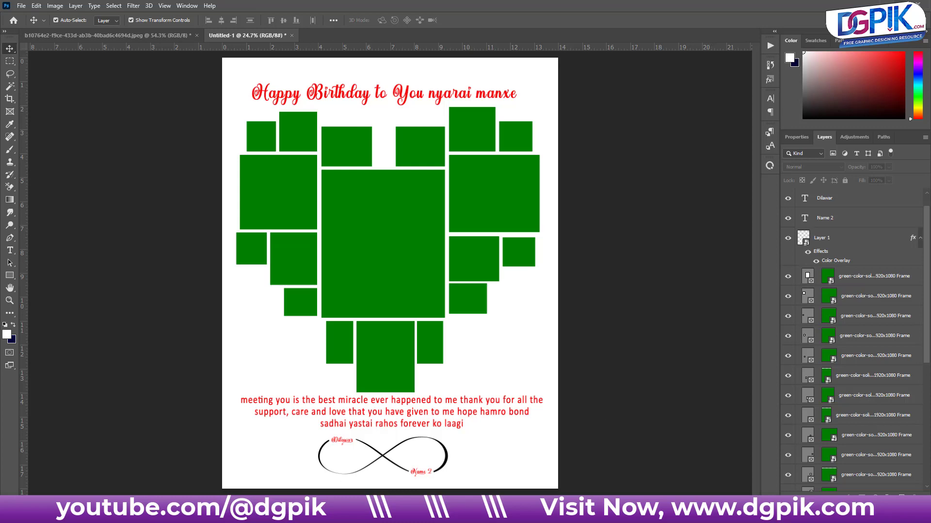
{"action": "key", "text": "super+Down"}
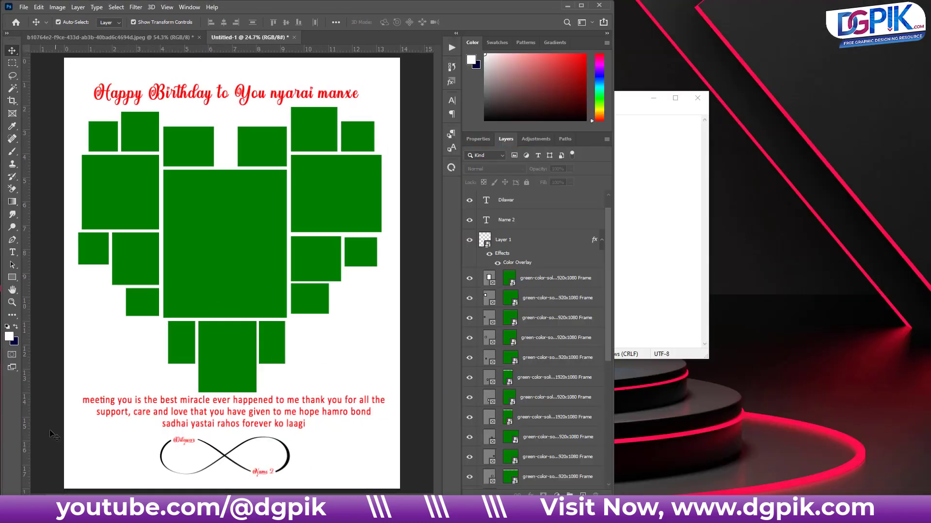
- Open File Explorer beside Photoshop at the used data folder of decorative PNGs
{"action": "key", "text": "super+e"}
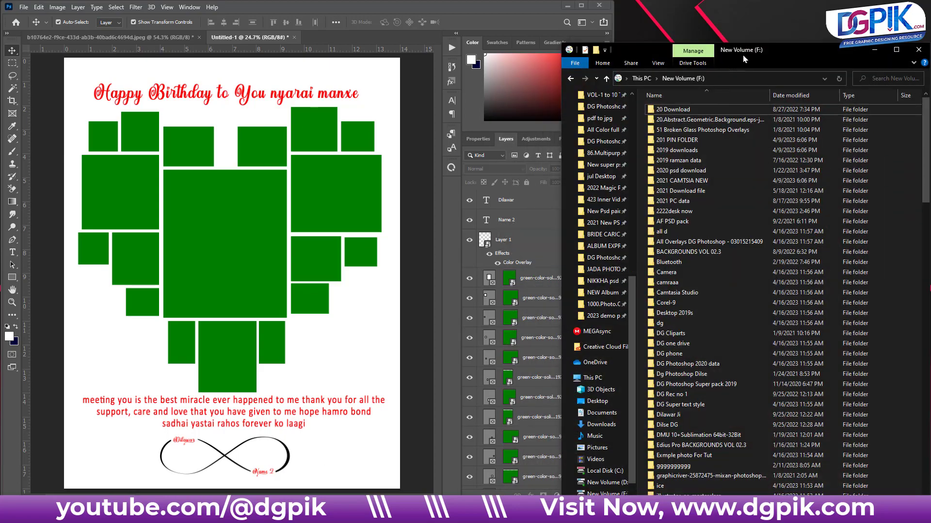
{"action": "key", "text": "super+Right"}
{"action": "double_click", "coordinate": [745, 3]}
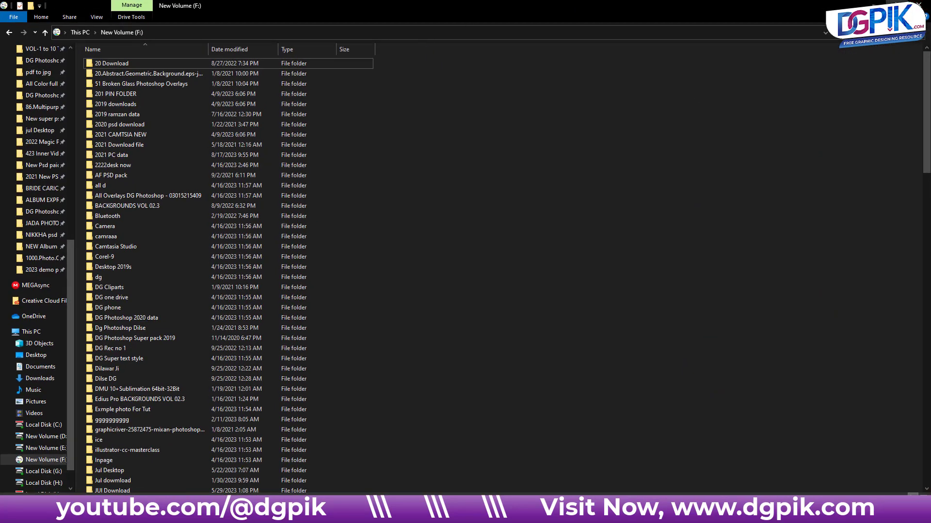
{"action": "key", "text": "super+Down"}
{"action": "left_click", "coordinate": [601, 316]}
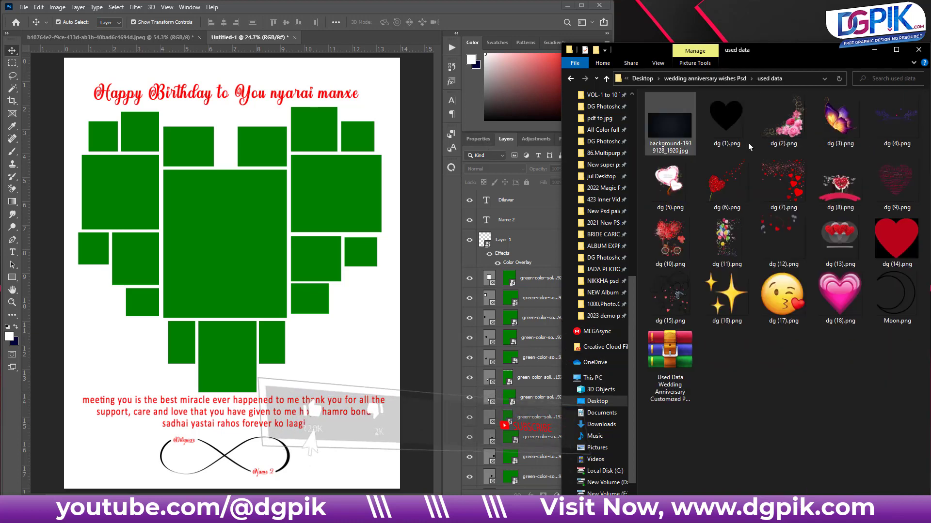
- Place butterfly dg (3).png, shrunk to about 59%, on the infinity loop's right end
{"action": "left_click_drag", "start_coordinate": [840, 121], "coordinate": [352, 367]}
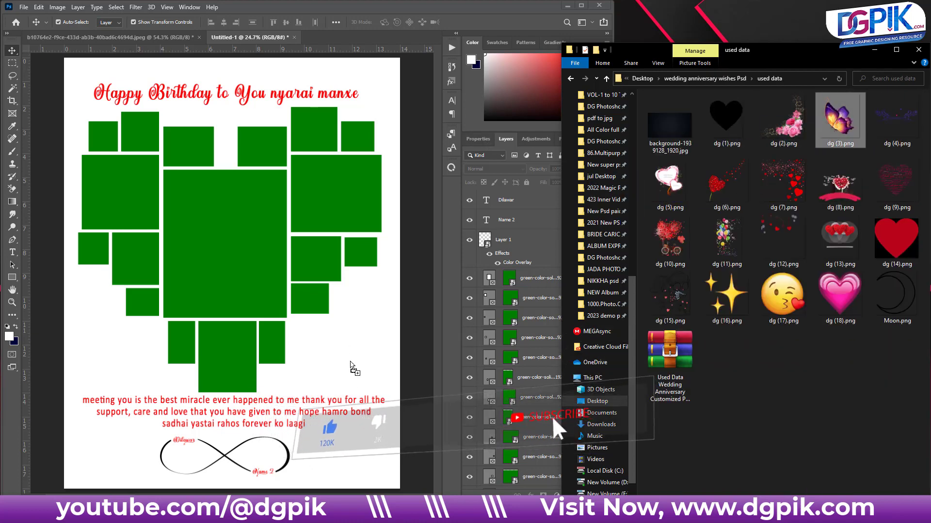
{"action": "left_click_drag", "start_coordinate": [252, 279], "coordinate": [362, 368]}
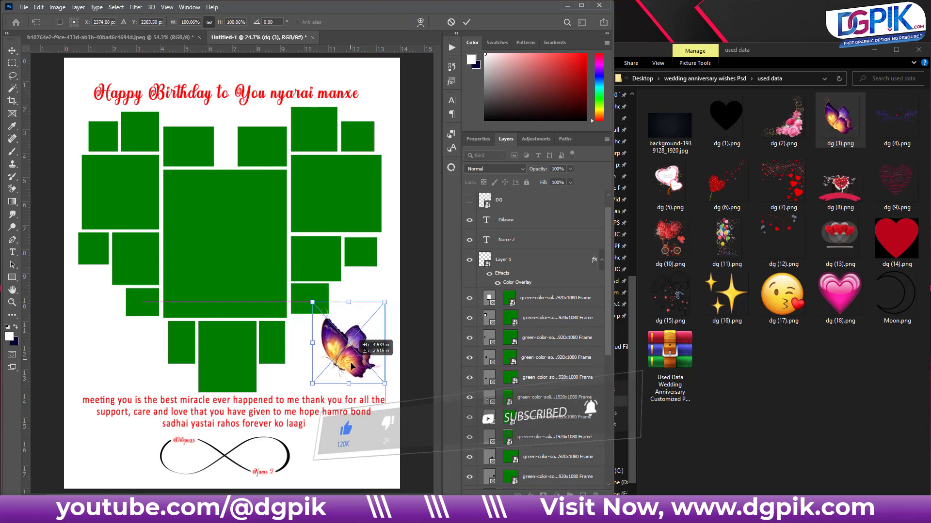
{"action": "left_click", "coordinate": [467, 22]}
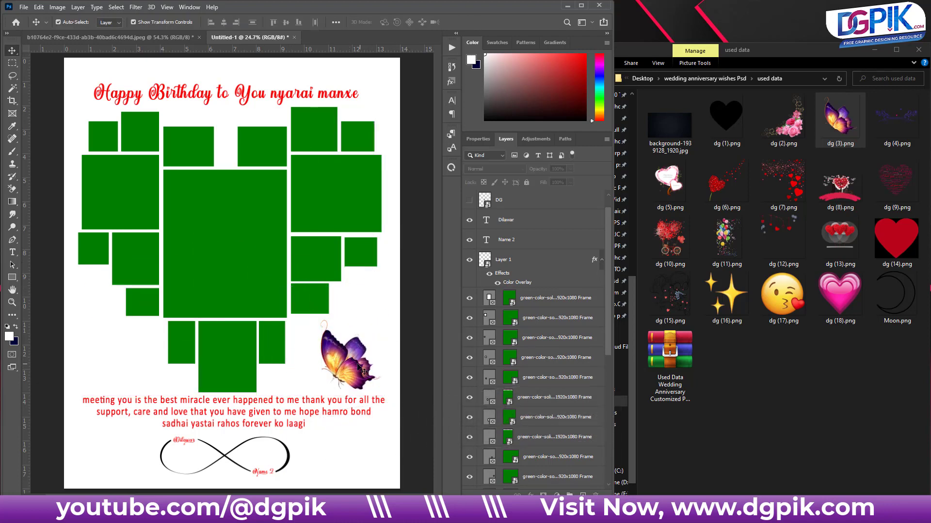
{"action": "left_click", "coordinate": [380, 321]}
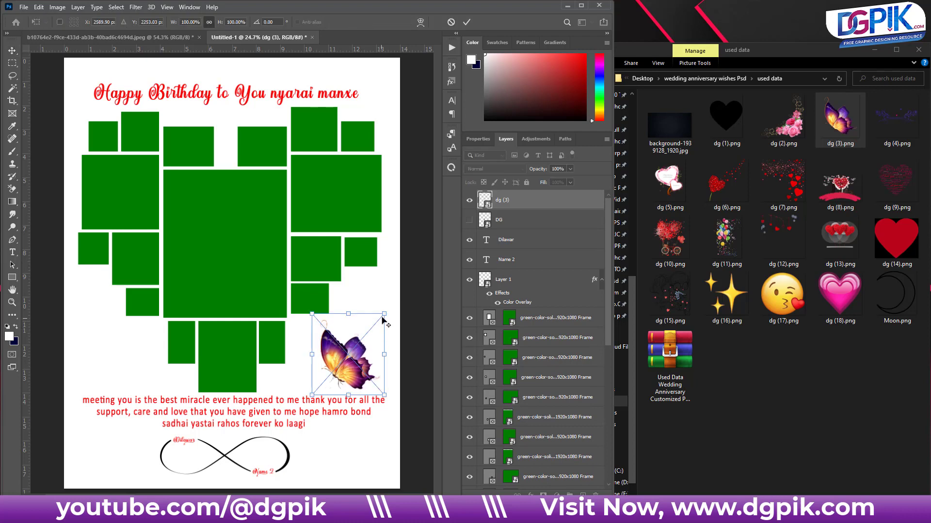
{"action": "left_click_drag", "start_coordinate": [384, 319], "coordinate": [354, 347]}
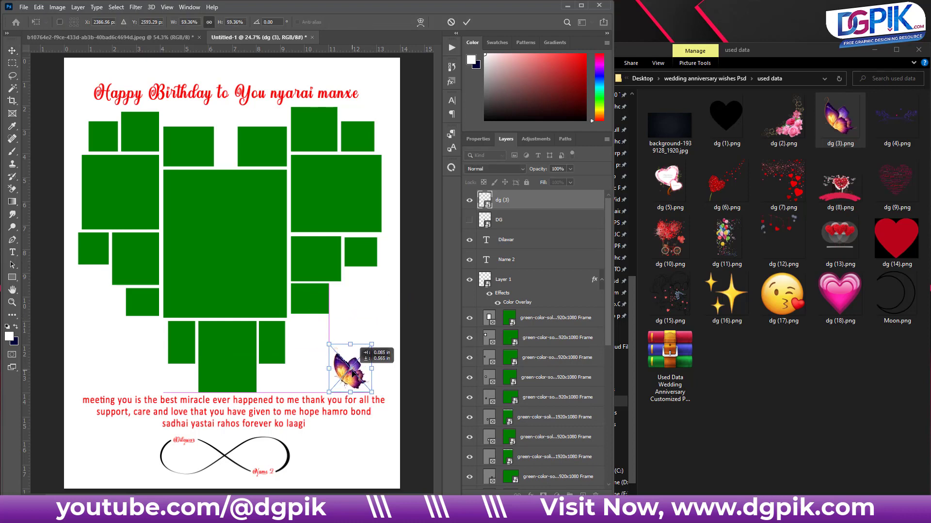
{"action": "mouse_move", "coordinate": [335, 383]}
{"action": "left_mouse_down"}
{"action": "mouse_move", "coordinate": [346, 395]}
{"action": "mouse_move", "coordinate": [291, 455]}
{"action": "left_mouse_up"}
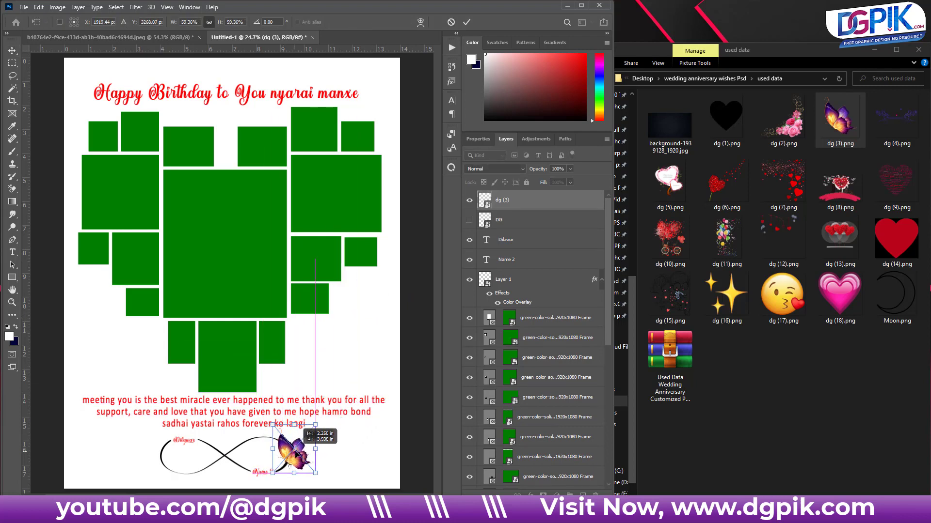
{"action": "key", "text": "Return"}
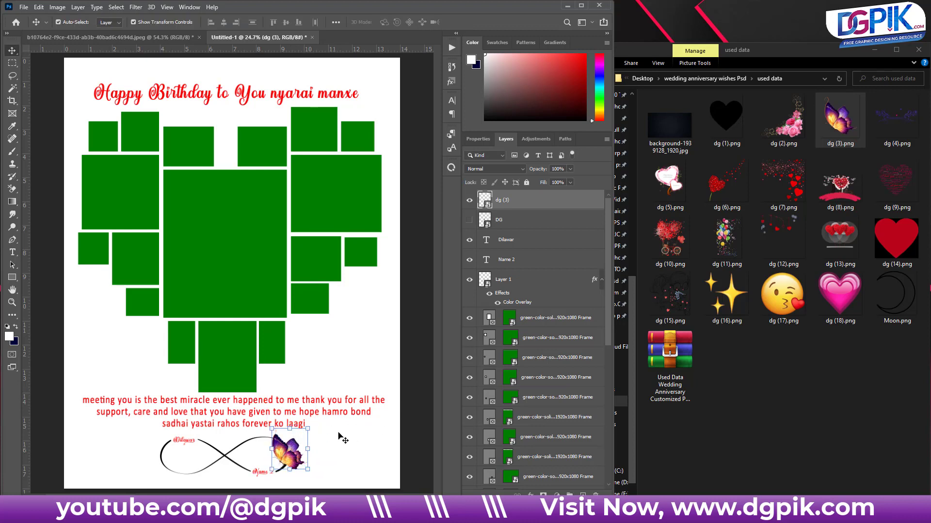
- Start bringing in the kiss emoji image and toggle Color Fill 1's visibility
{"action": "left_click_drag", "start_coordinate": [804, 301], "coordinate": [511, 357]}
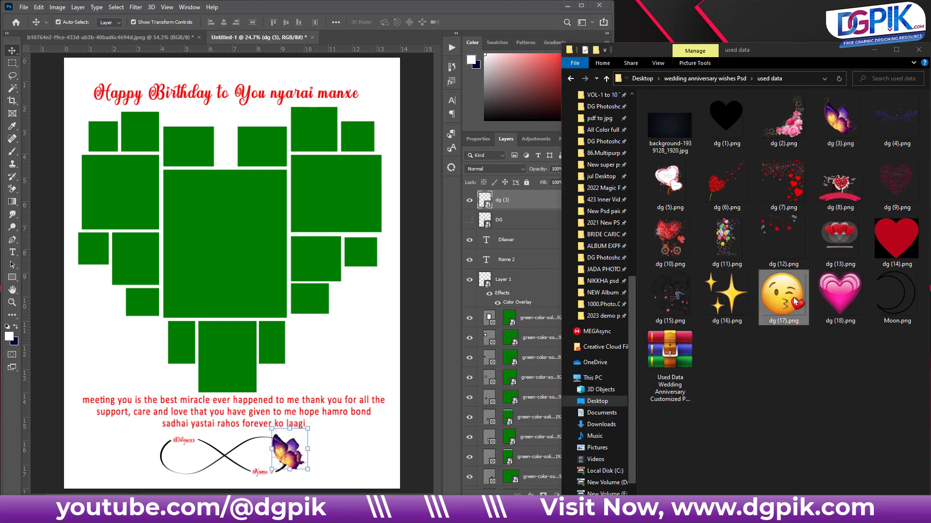
{"action": "scroll", "coordinate": [501, 321], "scroll_direction": "down", "scroll_amount": 10}
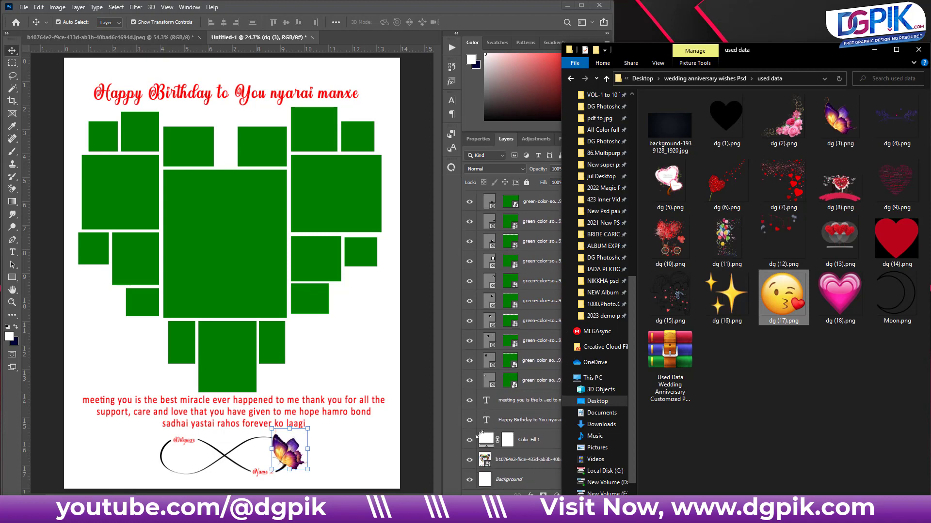
{"action": "left_click", "coordinate": [470, 440]}
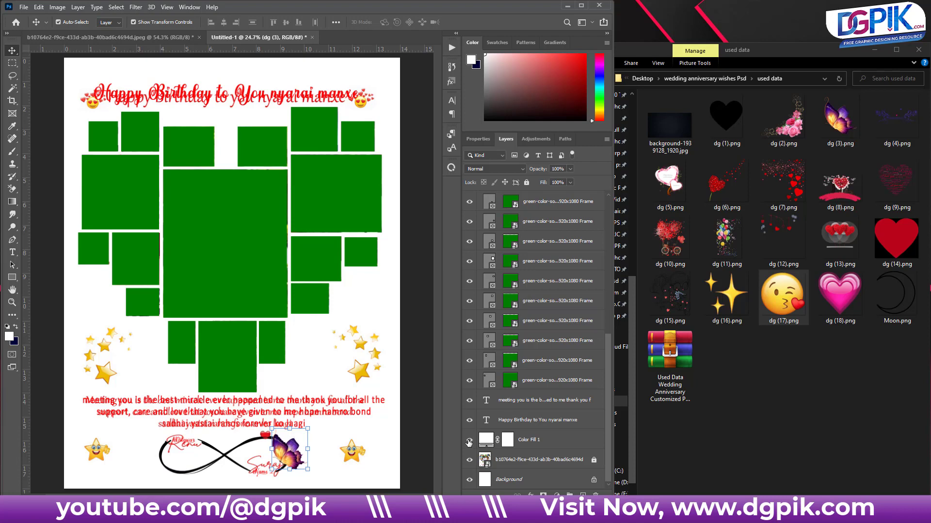
- Place kiss emoji dg (17).png at about 5% right after 'ko laagi' on the message's last line
{"action": "left_click_drag", "start_coordinate": [782, 296], "coordinate": [338, 380]}
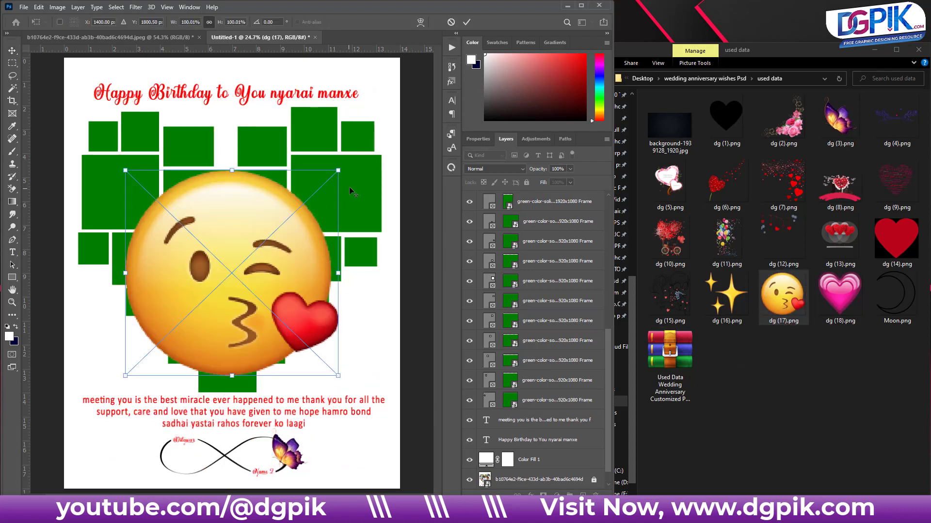
{"action": "mouse_move", "coordinate": [337, 169]}
{"action": "left_mouse_down"}
{"action": "mouse_move", "coordinate": [229, 246]}
{"action": "mouse_move", "coordinate": [328, 426]}
{"action": "left_mouse_up"}
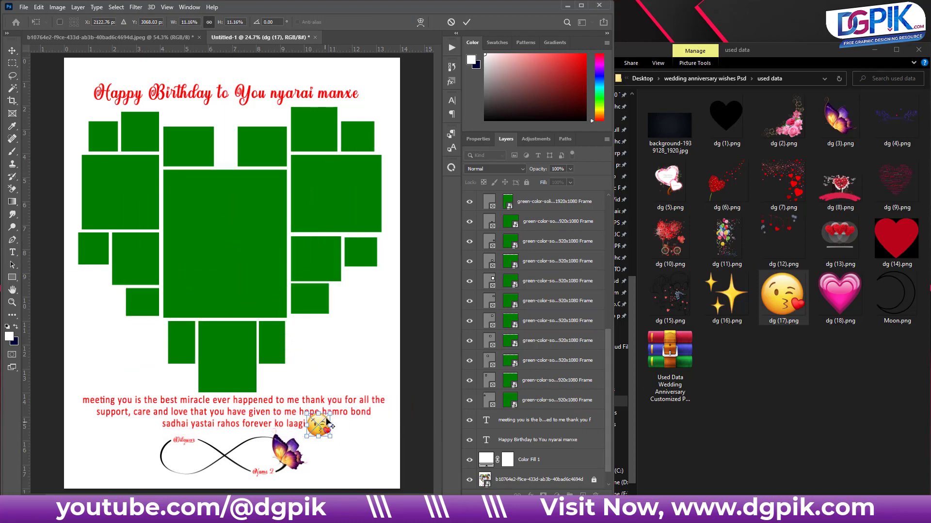
{"action": "scroll", "coordinate": [310, 417], "scroll_direction": "up", "scroll_amount": 3}
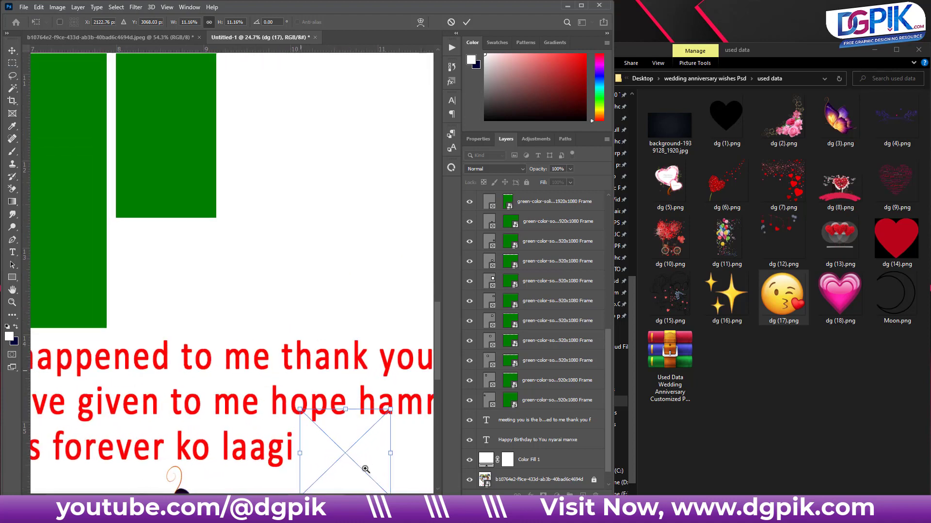
{"action": "scroll", "coordinate": [310, 417], "scroll_direction": "up", "scroll_amount": 2}
{"action": "scroll", "coordinate": [310, 417], "scroll_direction": "up", "scroll_amount": 1}
{"action": "scroll", "coordinate": [359, 221], "scroll_direction": "up", "scroll_amount": 1}
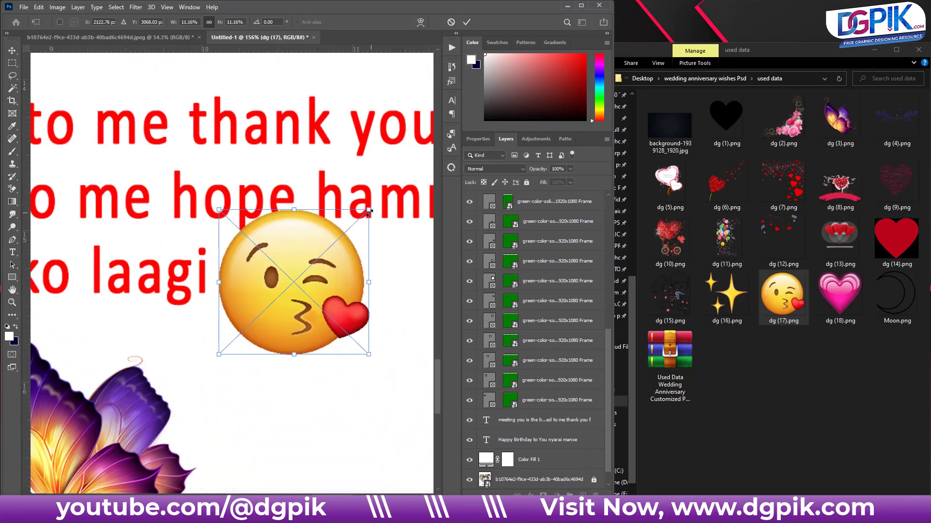
{"action": "mouse_move", "coordinate": [368, 209]}
{"action": "left_mouse_down"}
{"action": "mouse_move", "coordinate": [326, 248]}
{"action": "mouse_move", "coordinate": [281, 268]}
{"action": "left_mouse_up"}
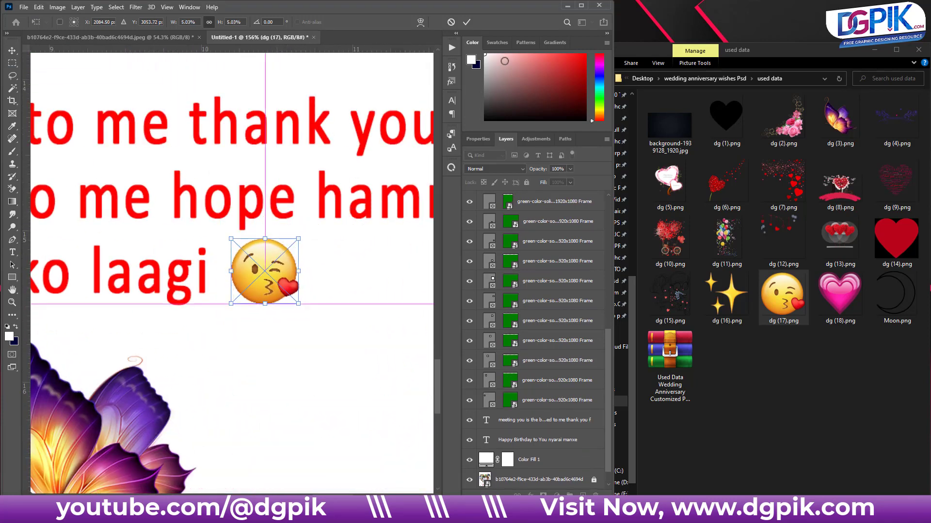
{"action": "left_click", "coordinate": [466, 22]}
{"action": "key", "text": "ctrl+0"}
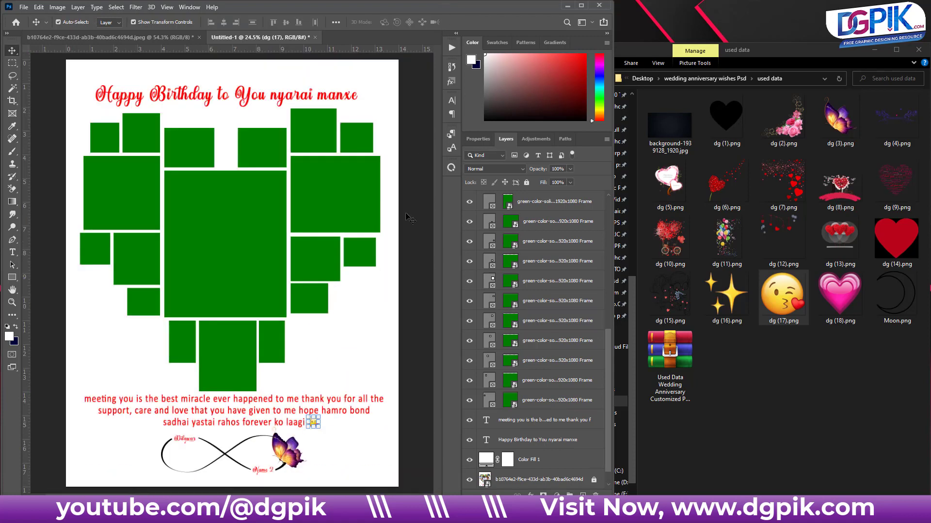
{"action": "left_click", "coordinate": [399, 426]}
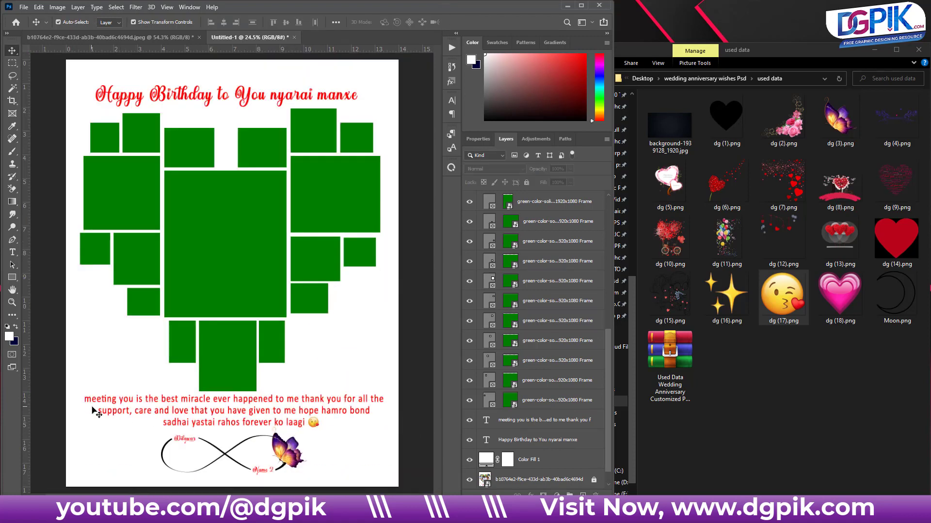
- Add sparkles image dg (16).png, scaled small, above the message's right end
{"action": "left_click_drag", "start_coordinate": [727, 295], "coordinate": [353, 351]}
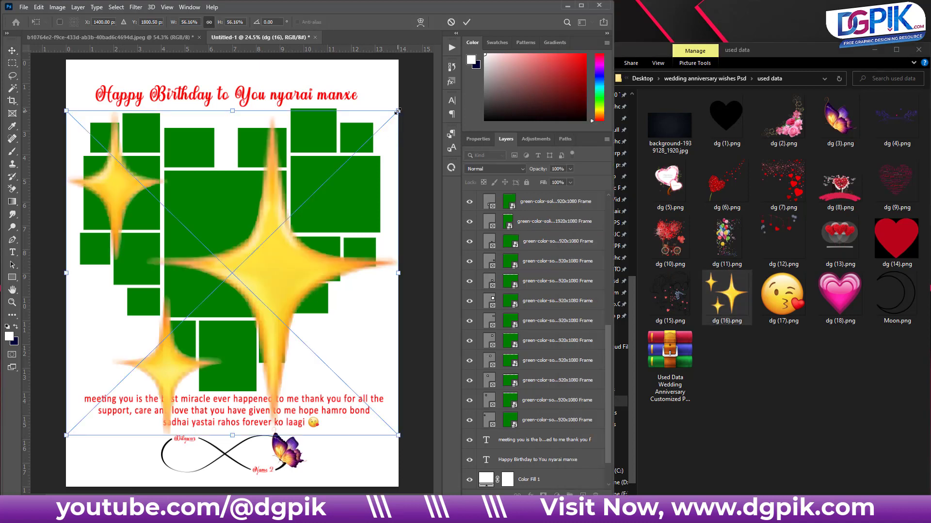
{"action": "left_click_drag", "start_coordinate": [398, 111], "coordinate": [283, 225]}
{"action": "left_click_drag", "start_coordinate": [260, 262], "coordinate": [361, 348]}
{"action": "mouse_move", "coordinate": [377, 311]}
{"action": "left_mouse_down"}
{"action": "mouse_move", "coordinate": [352, 333]}
{"action": "mouse_move", "coordinate": [352, 376]}
{"action": "mouse_move", "coordinate": [116, 447]}
{"action": "left_mouse_up"}
{"action": "key", "text": "Return"}
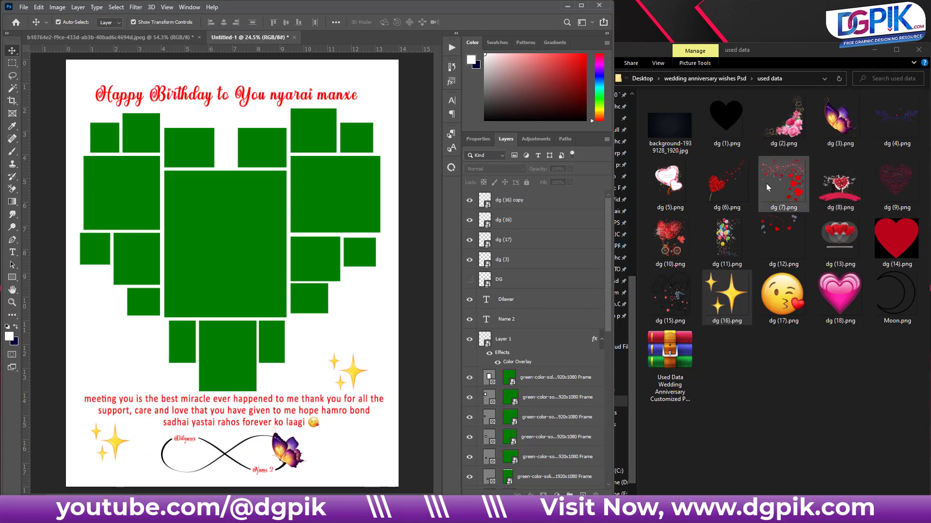
- Place heart-tree image dg (6).png at about 31% at the photo grid's lower left
{"action": "mouse_move", "coordinate": [726, 185]}
{"action": "left_mouse_down"}
{"action": "mouse_move", "coordinate": [675, 206]}
{"action": "mouse_move", "coordinate": [260, 273]}
{"action": "left_mouse_up"}
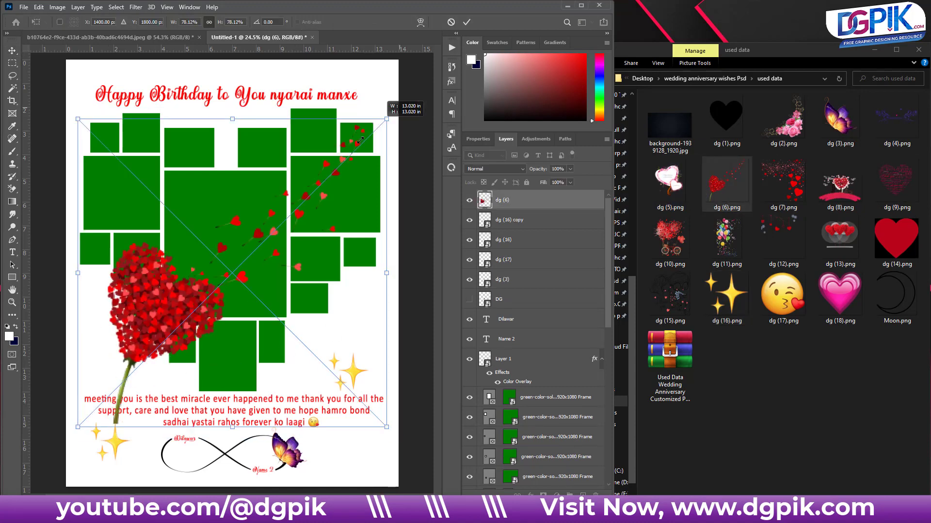
{"action": "left_click_drag", "start_coordinate": [397, 115], "coordinate": [188, 317]}
{"action": "left_click_drag", "start_coordinate": [144, 377], "coordinate": [144, 333]}
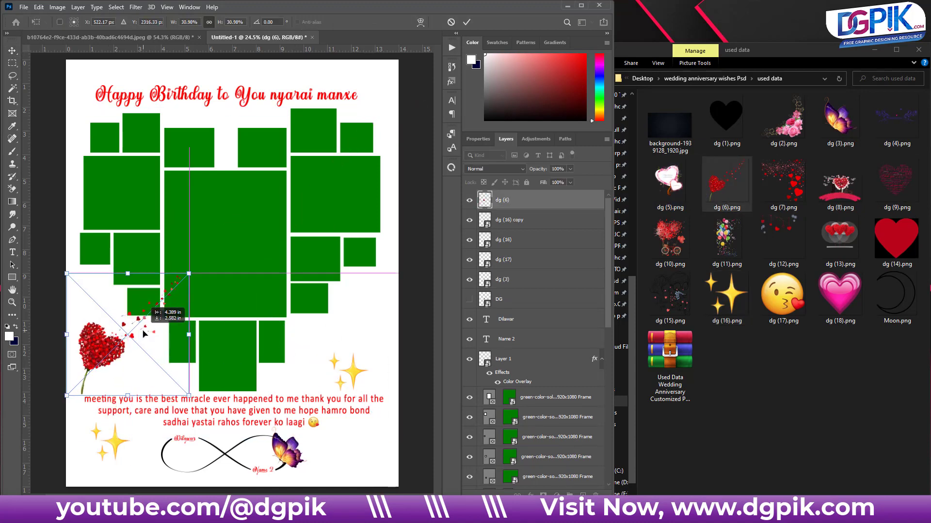
{"action": "left_click", "coordinate": [467, 22]}
{"action": "left_click", "coordinate": [413, 288]}
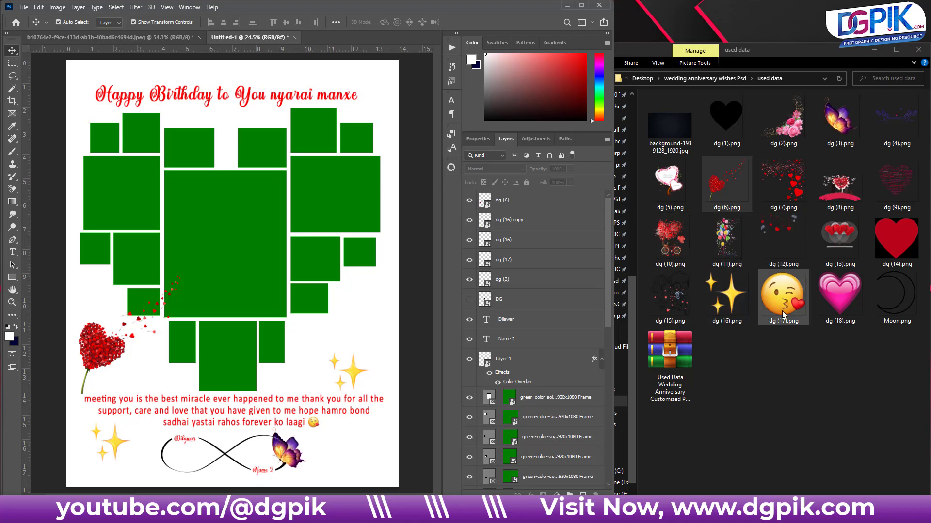
- Place small pink heart dg (18).png at the heading's right end and a copy at its left
{"action": "left_click_drag", "start_coordinate": [839, 296], "coordinate": [299, 91]}
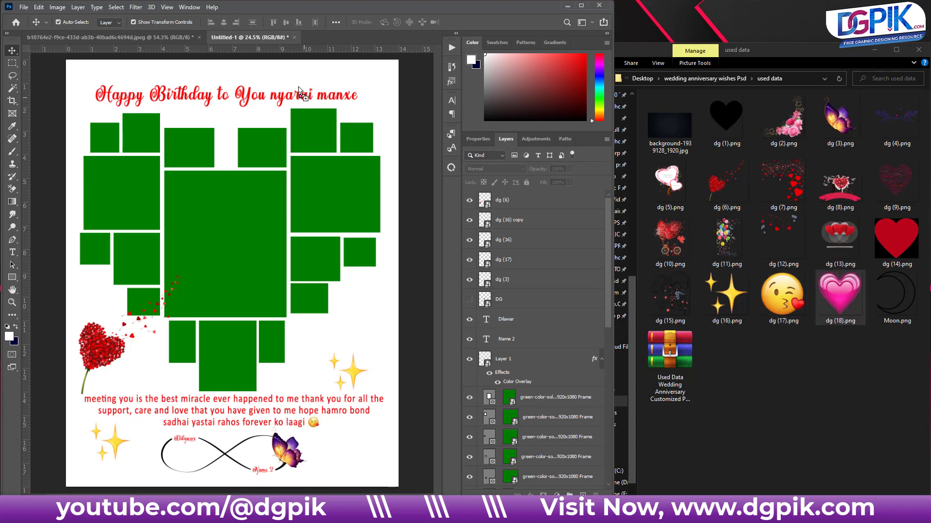
{"action": "mouse_move", "coordinate": [331, 173]}
{"action": "left_mouse_down"}
{"action": "mouse_move", "coordinate": [249, 261]}
{"action": "mouse_move", "coordinate": [384, 88]}
{"action": "left_mouse_up"}
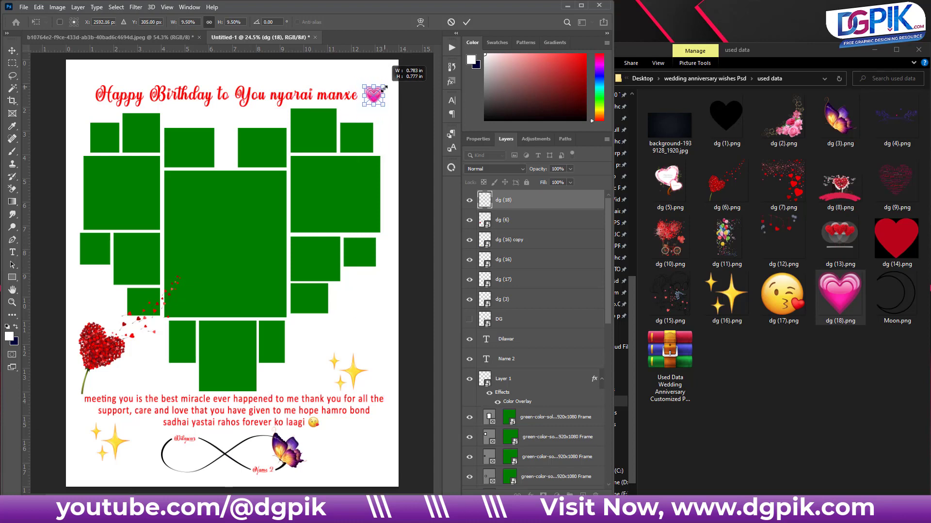
{"action": "key", "text": "Return"}
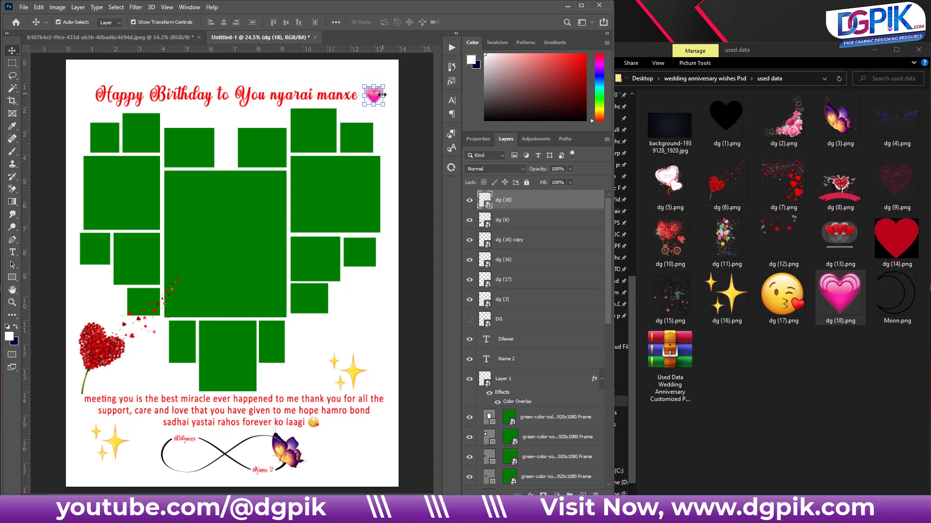
{"action": "left_click_drag", "start_coordinate": [373, 98], "coordinate": [79, 99]}
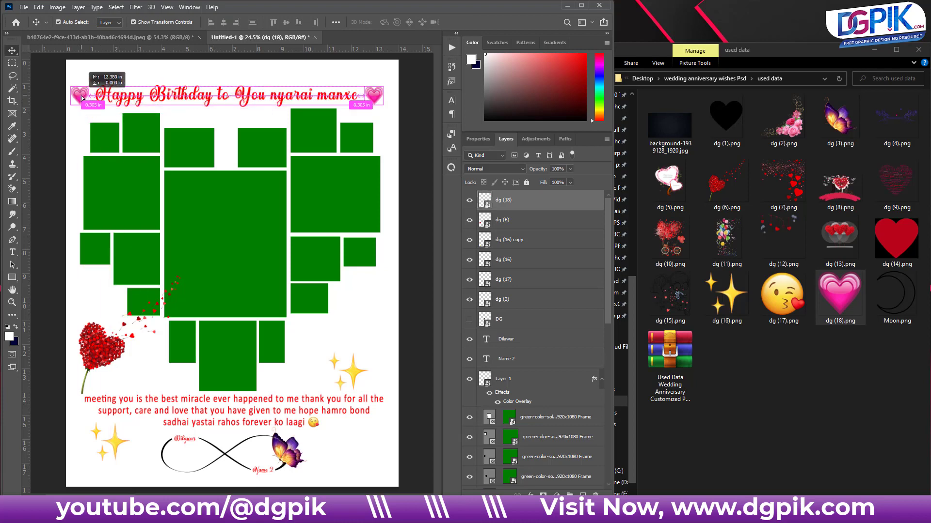
{"action": "left_click", "coordinate": [378, 97], "text": "shift"}
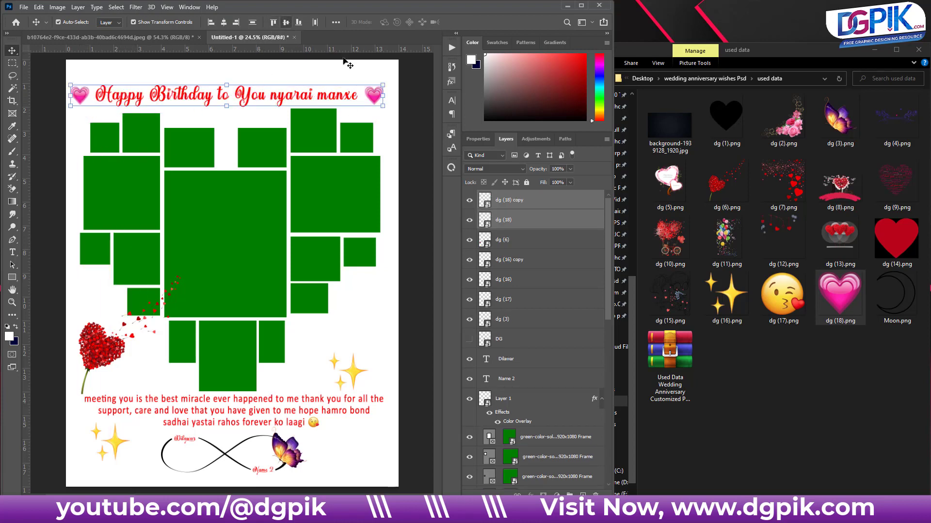
{"action": "left_click", "coordinate": [421, 95]}
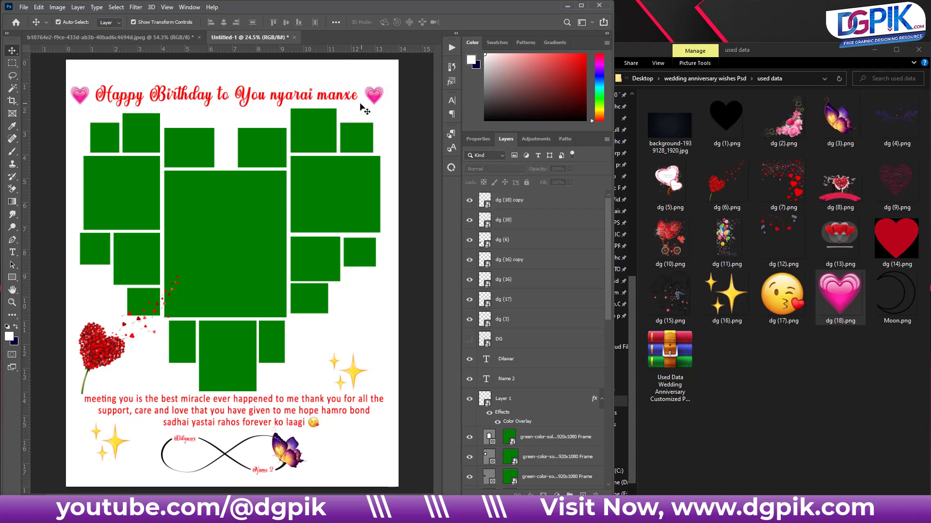
{"action": "scroll", "coordinate": [391, 109], "scroll_direction": "up", "scroll_amount": 1}
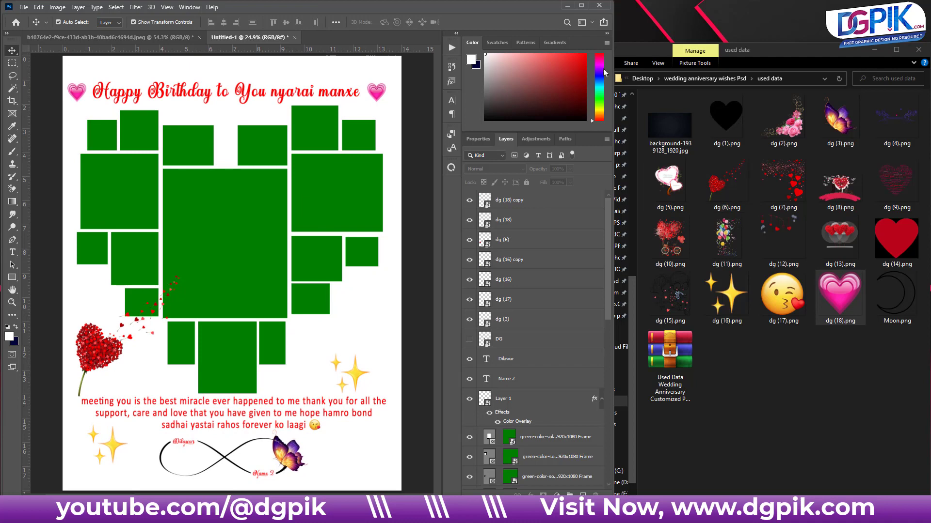
{"action": "left_click", "coordinate": [607, 34]}
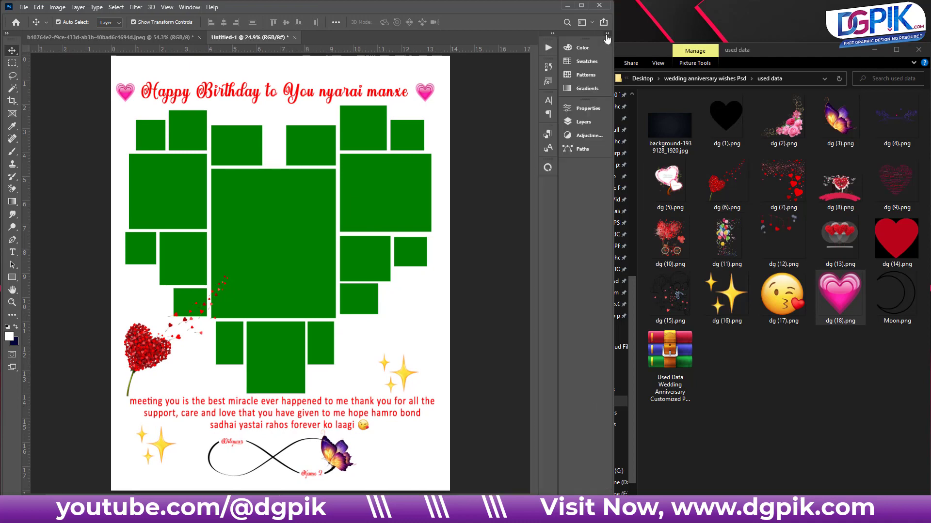
- Bring File Explorer forward and go into 2023 demo pics > new pics
{"action": "left_click", "coordinate": [781, 51]}
{"action": "left_click", "coordinate": [601, 316]}
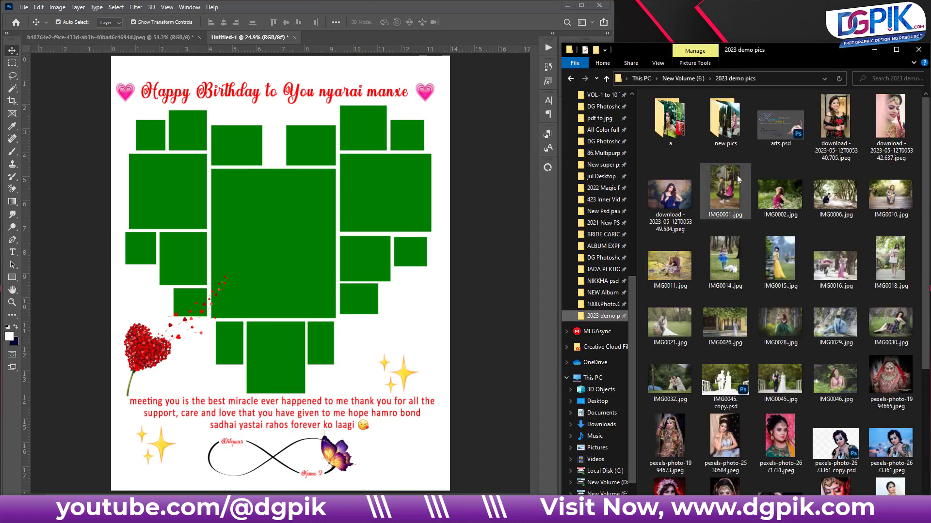
{"action": "double_click", "coordinate": [726, 122]}
{"action": "scroll", "coordinate": [776, 243], "scroll_direction": "down", "scroll_amount": 5}
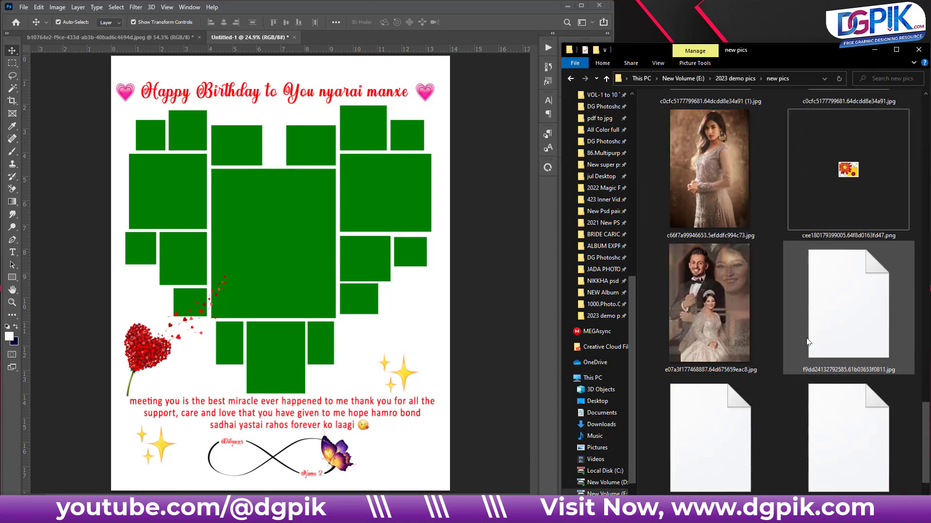
{"action": "scroll", "coordinate": [806, 341], "scroll_direction": "up", "scroll_amount": 3}
{"action": "scroll", "coordinate": [807, 342], "scroll_direction": "up", "scroll_amount": 3}
{"action": "scroll", "coordinate": [806, 342], "scroll_direction": "up", "scroll_amount": 3}
{"action": "scroll", "coordinate": [807, 341], "scroll_direction": "up", "scroll_amount": 3}
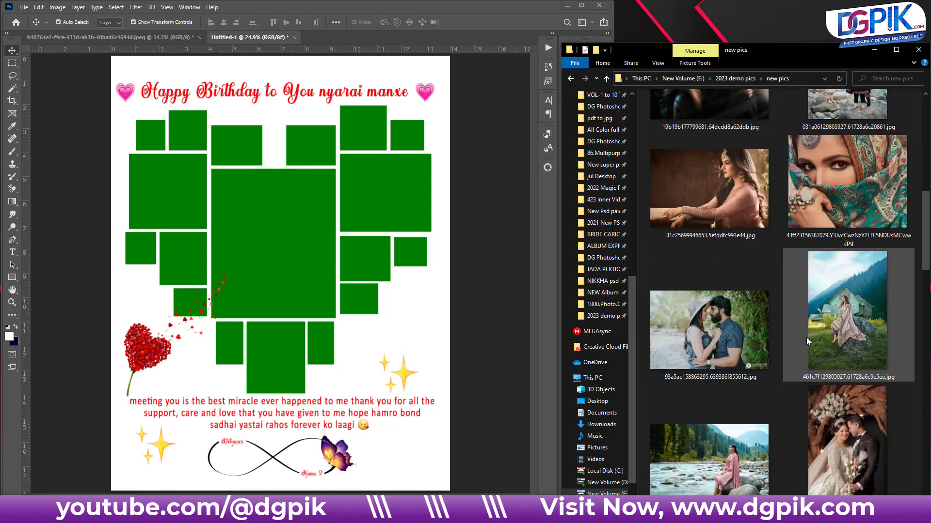
{"action": "scroll", "coordinate": [806, 338], "scroll_direction": "up", "scroll_amount": 5}
- Preview the black-and-white sketch couple photo and the double-exposure couple photo
{"action": "left_click", "coordinate": [728, 286]}
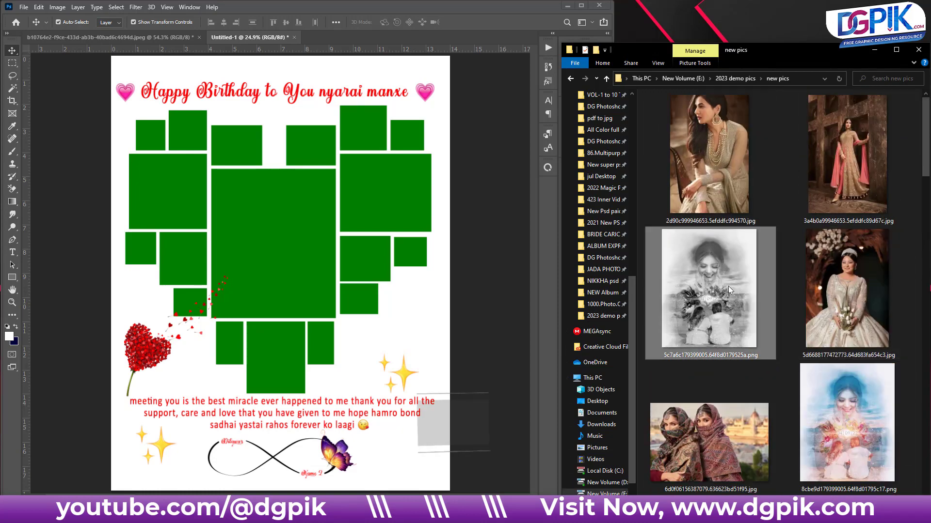
{"action": "double_click", "coordinate": [728, 286]}
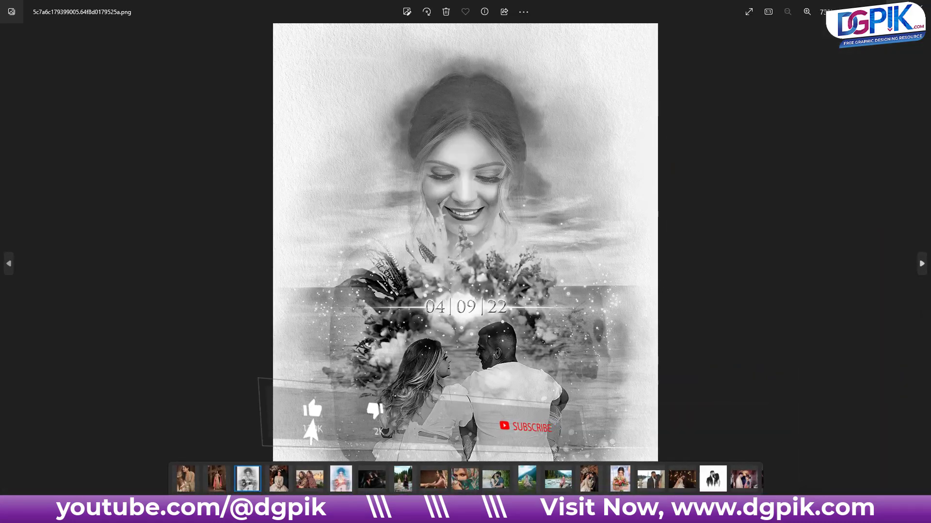
{"action": "key", "text": "alt+F4"}
{"action": "scroll", "coordinate": [853, 315], "scroll_direction": "down", "scroll_amount": 3}
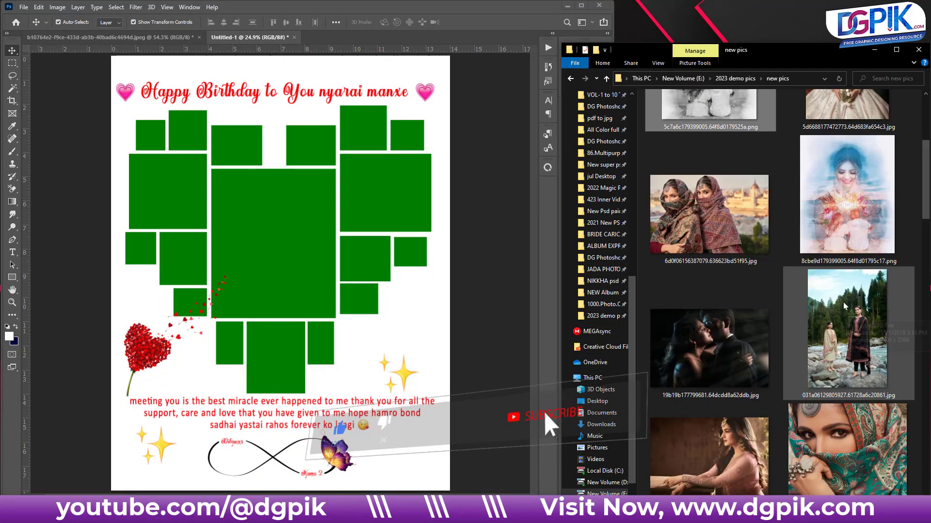
{"action": "scroll", "coordinate": [824, 330], "scroll_direction": "down", "scroll_amount": 3}
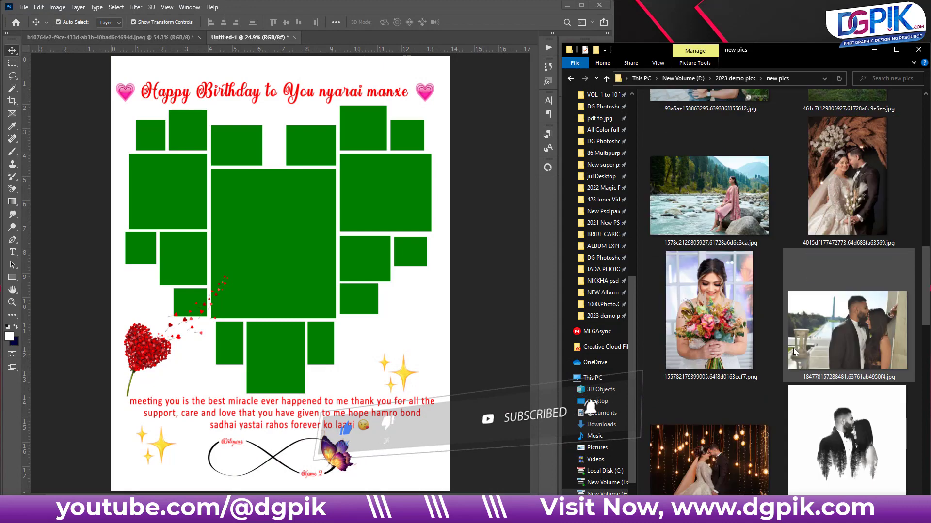
{"action": "scroll", "coordinate": [795, 351], "scroll_direction": "down", "scroll_amount": 3}
{"action": "double_click", "coordinate": [855, 247]}
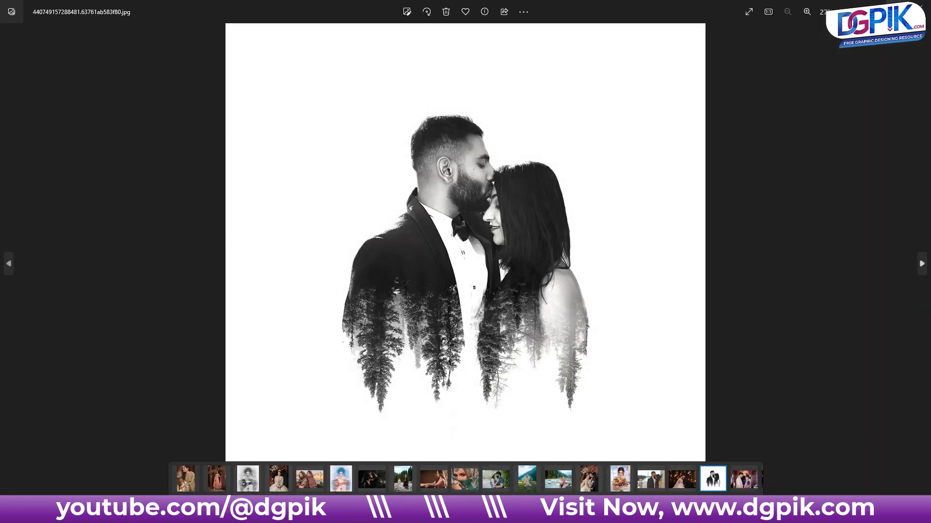
{"action": "key", "text": "alt+F4"}
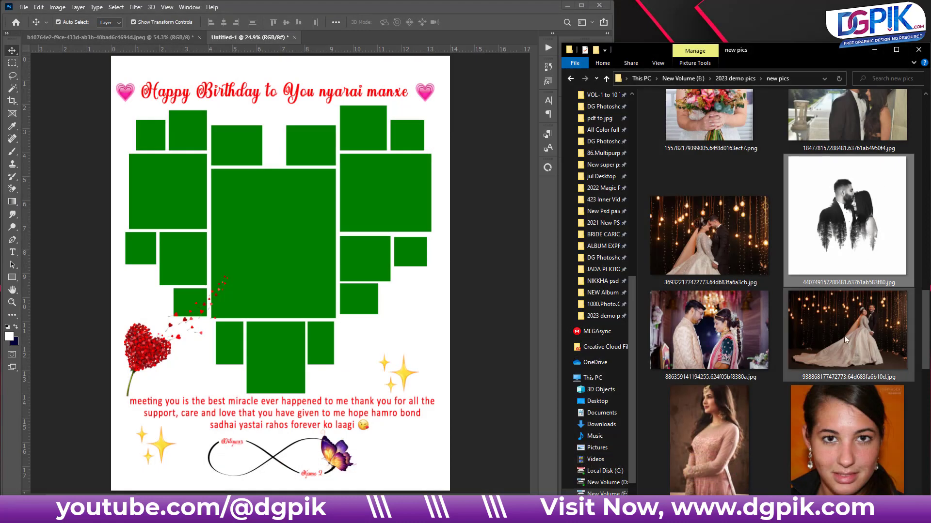
- Preview the bride and groom portrait, then scroll back to the folder's top
{"action": "scroll", "coordinate": [844, 348], "scroll_direction": "down", "scroll_amount": 5}
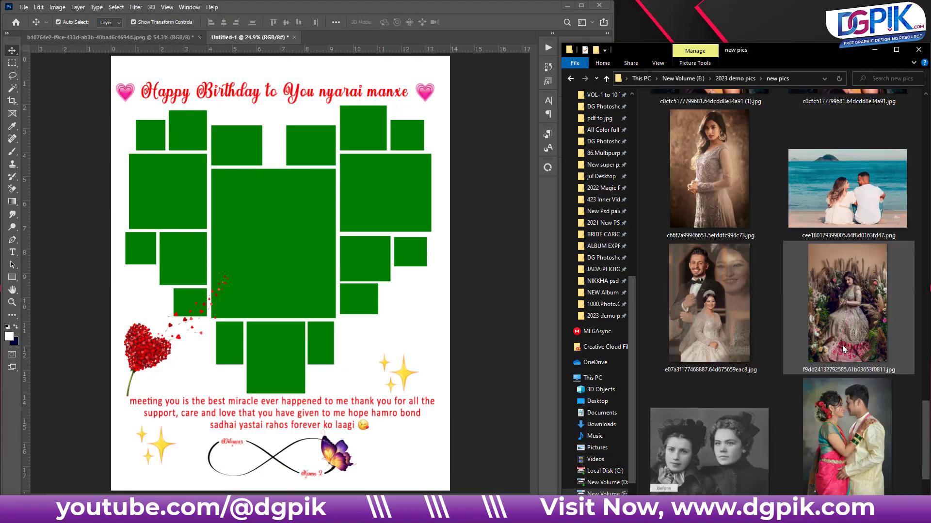
{"action": "double_click", "coordinate": [709, 310]}
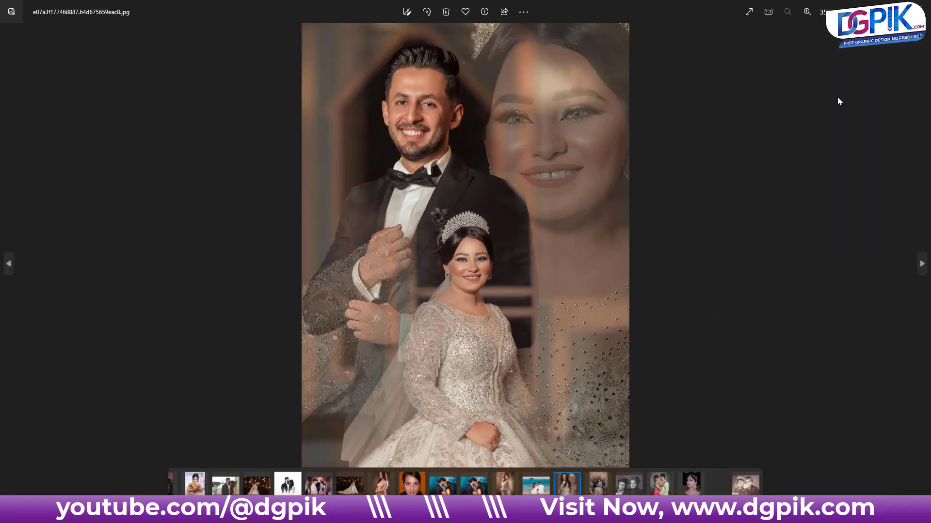
{"action": "key", "text": "alt+F4"}
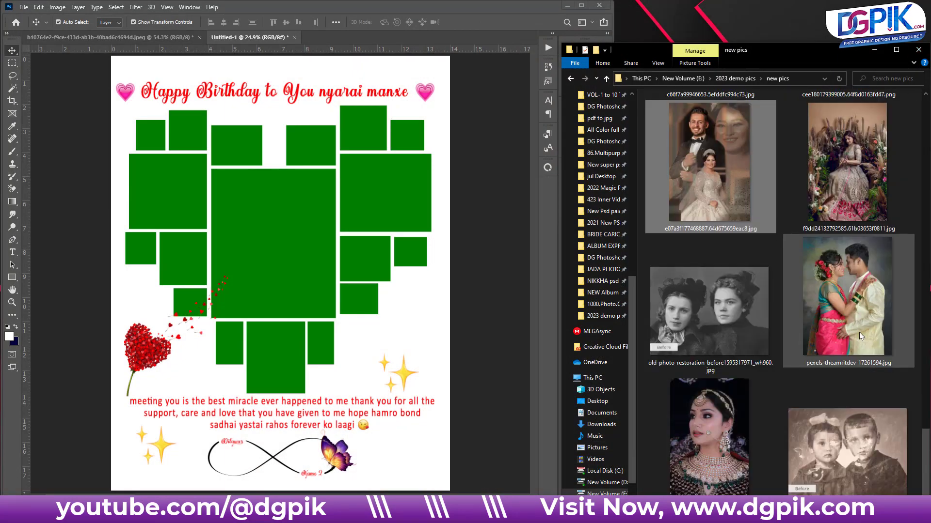
{"action": "scroll", "coordinate": [861, 335], "scroll_direction": "up", "scroll_amount": 3}
{"action": "scroll", "coordinate": [862, 335], "scroll_direction": "up", "scroll_amount": 3}
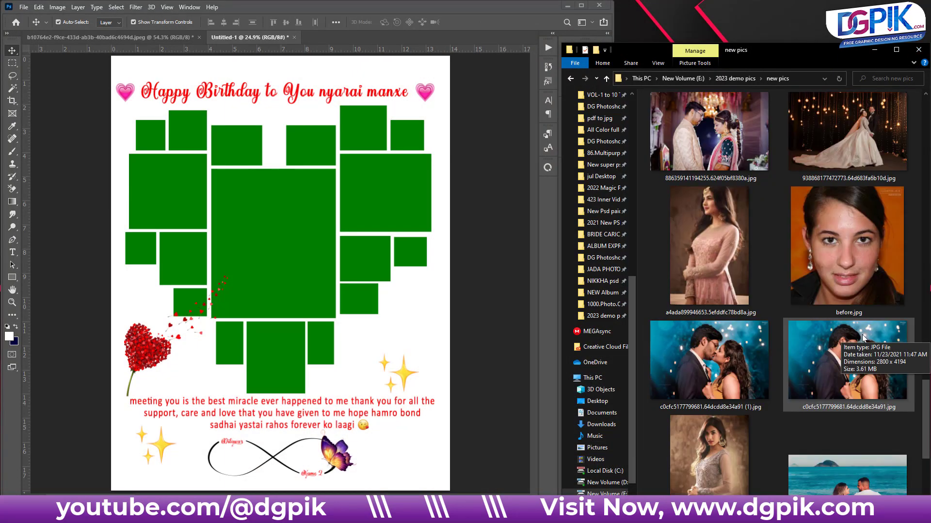
{"action": "scroll", "coordinate": [862, 338], "scroll_direction": "up", "scroll_amount": 3}
{"action": "scroll", "coordinate": [863, 335], "scroll_direction": "up", "scroll_amount": 5}
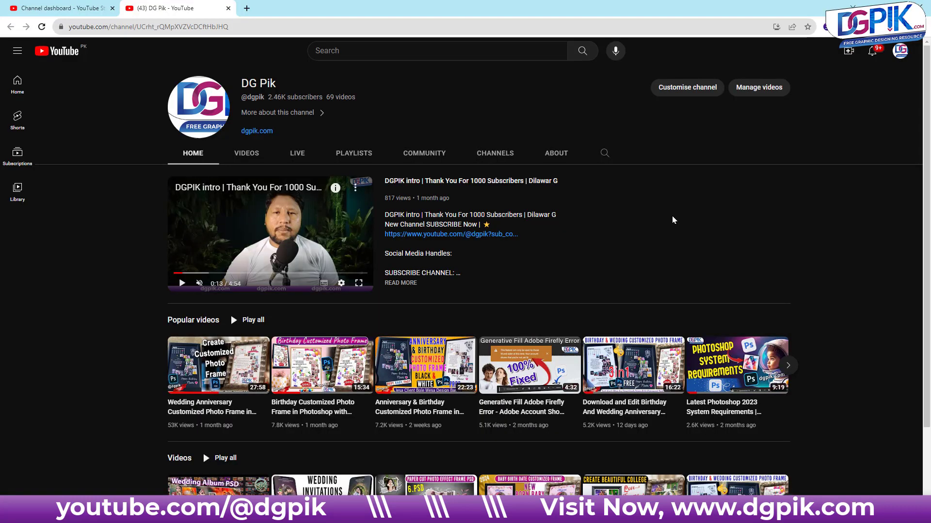
- Play the channel's Birthday And Wedding Anniversary photo frame video and like it
{"action": "scroll", "coordinate": [672, 220], "scroll_direction": "down", "scroll_amount": 1}
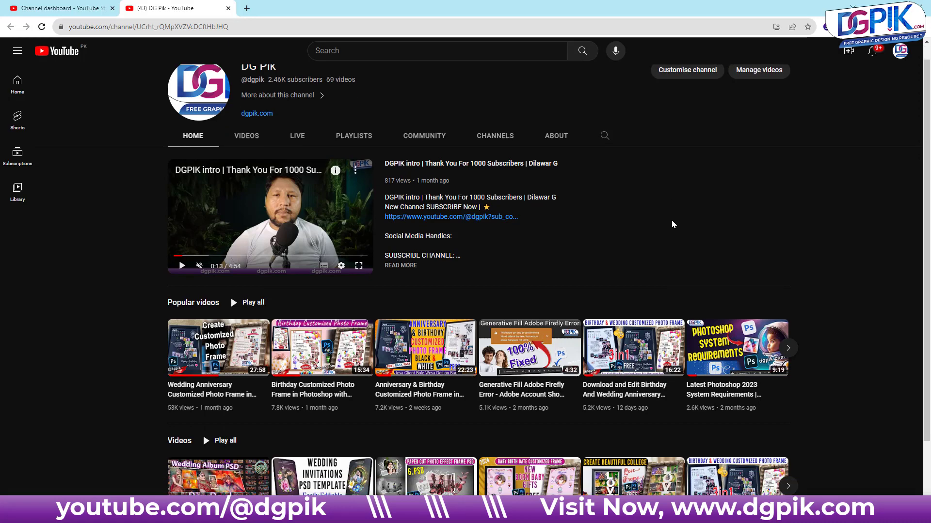
{"action": "scroll", "coordinate": [674, 225], "scroll_direction": "down", "scroll_amount": 1}
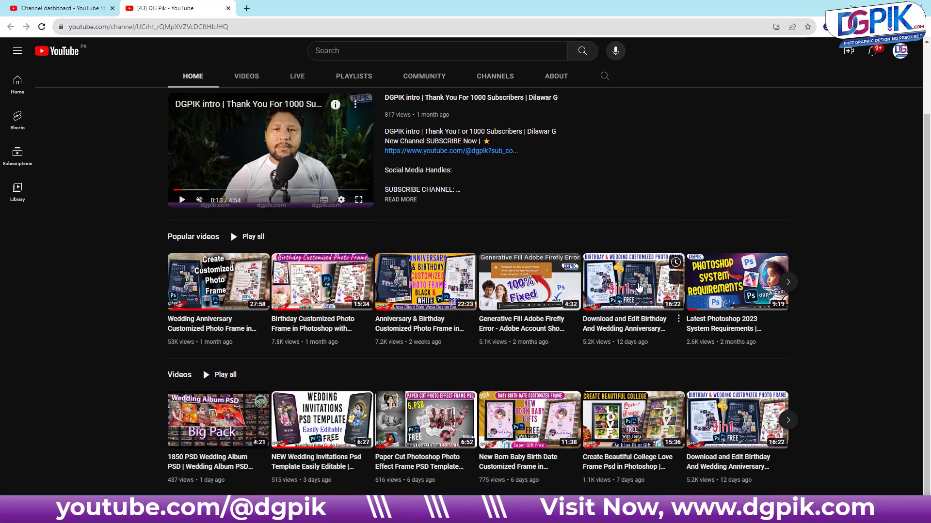
{"action": "left_click", "coordinate": [630, 326]}
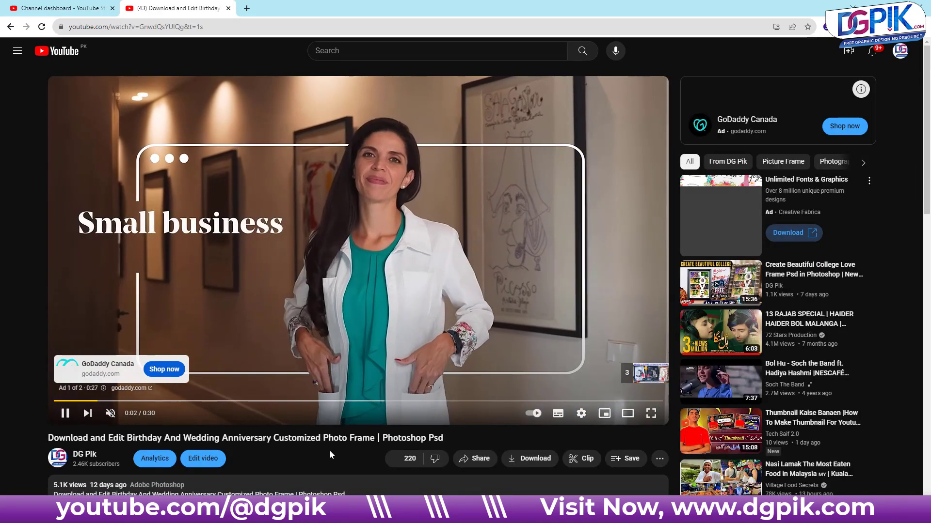
{"action": "left_click", "coordinate": [396, 458]}
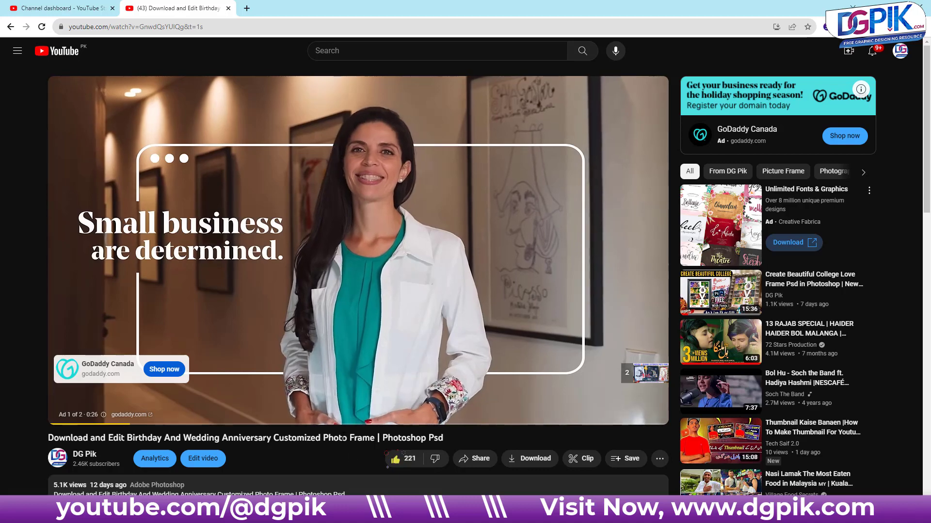
{"action": "scroll", "coordinate": [342, 435], "scroll_direction": "down", "scroll_amount": 2}
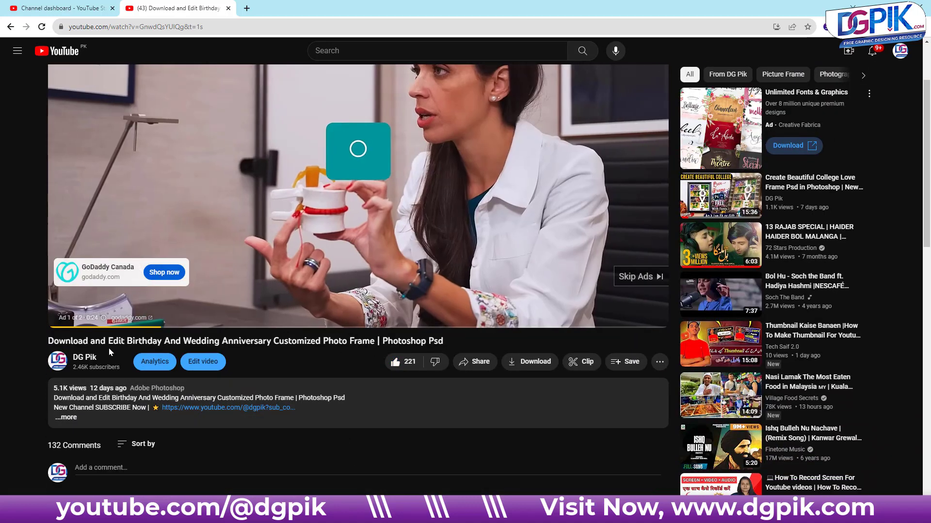
{"action": "left_click_drag", "start_coordinate": [83, 341], "coordinate": [157, 341]}
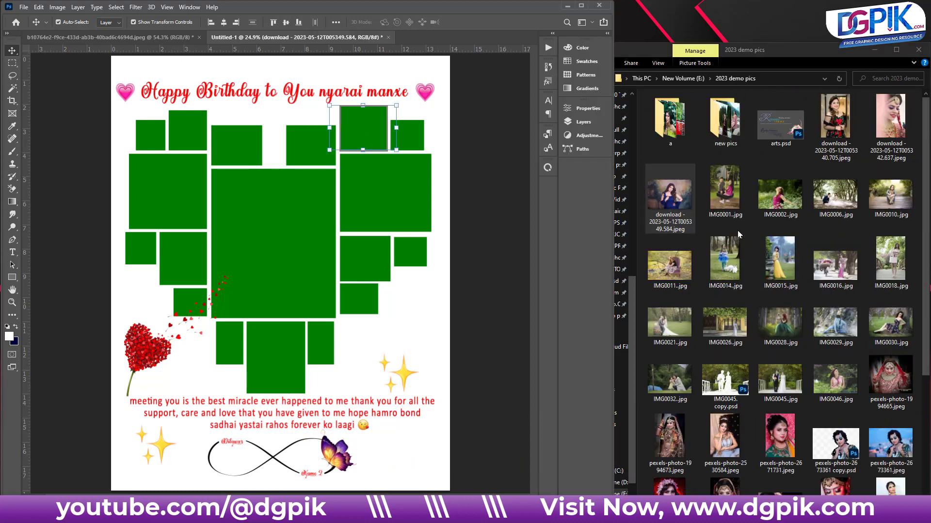
- Drop IMG0002, IMG0011, IMG0001 and IMG0015 into the right-side and lower-middle green boxes
{"action": "left_click_drag", "start_coordinate": [690, 194], "coordinate": [408, 135]}
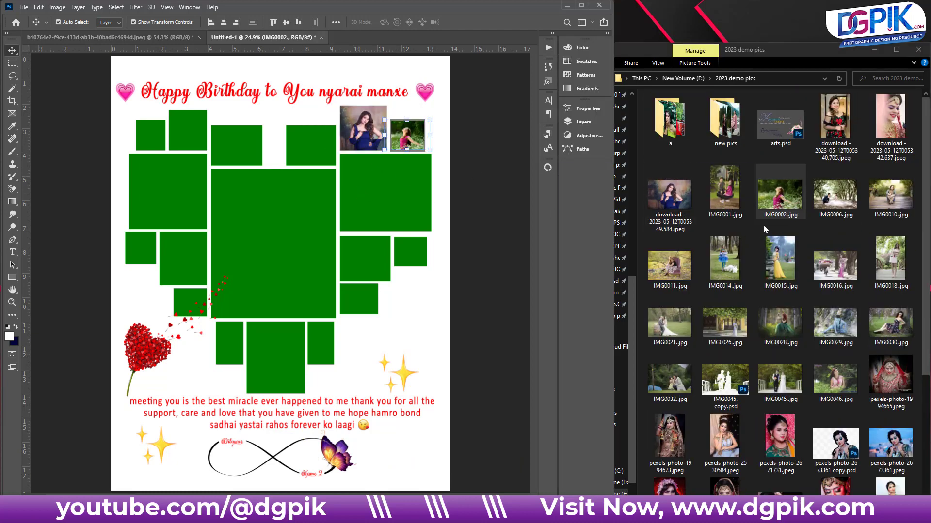
{"action": "left_click_drag", "start_coordinate": [669, 265], "coordinate": [426, 198]}
{"action": "left_click_drag", "start_coordinate": [676, 224], "coordinate": [385, 194]}
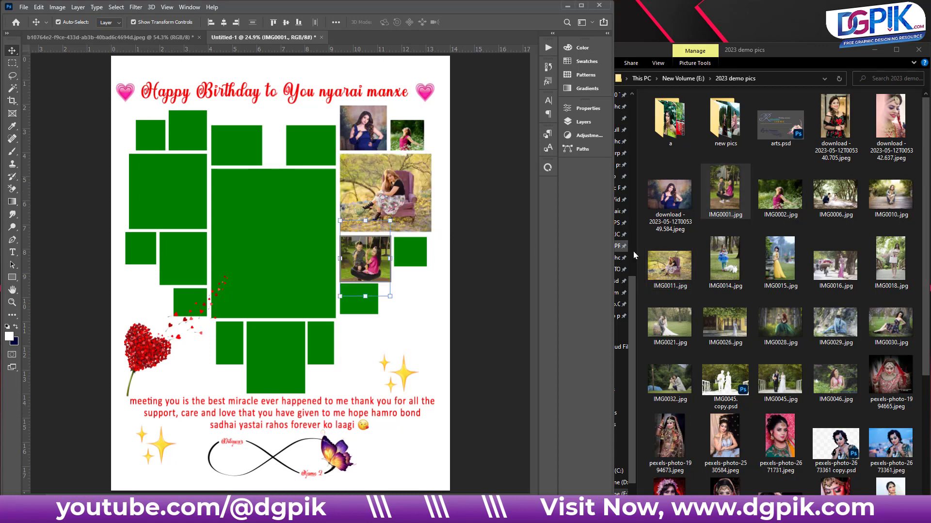
{"action": "mouse_move", "coordinate": [725, 190]}
{"action": "left_mouse_down"}
{"action": "mouse_move", "coordinate": [406, 267]}
{"action": "mouse_move", "coordinate": [410, 252]}
{"action": "left_mouse_up"}
{"action": "left_click_drag", "start_coordinate": [836, 264], "coordinate": [376, 296]}
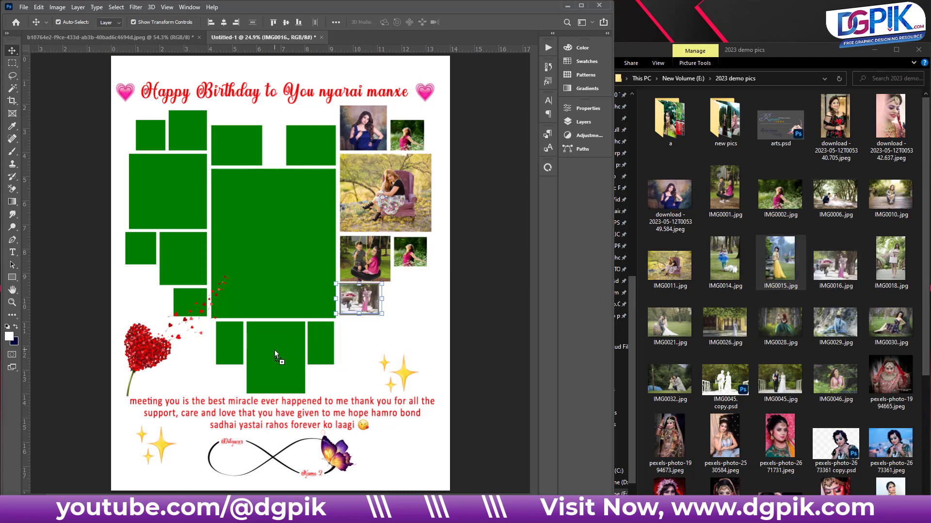
{"action": "left_click_drag", "start_coordinate": [610, 300], "coordinate": [279, 357]}
- Fill the lower-left and remaining green boxes with IMG0014 and bridal photos, then maximize Photoshop
{"action": "left_click_drag", "start_coordinate": [731, 262], "coordinate": [229, 342]}
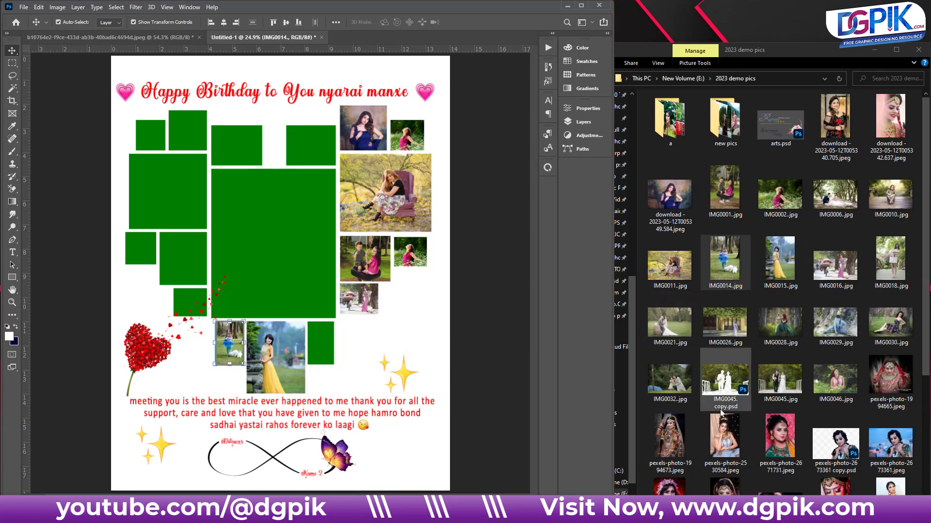
{"action": "left_click_drag", "start_coordinate": [675, 433], "coordinate": [318, 352]}
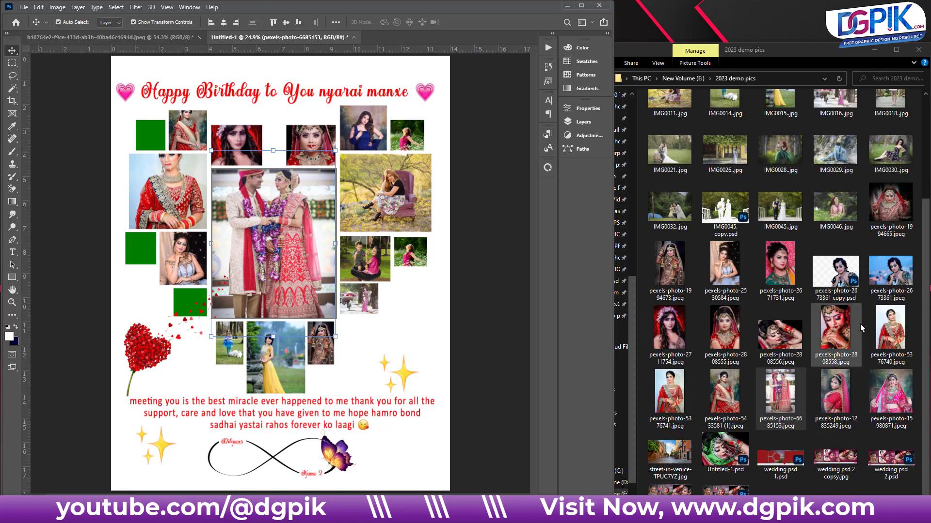
{"action": "left_click_drag", "start_coordinate": [780, 335], "coordinate": [141, 248]}
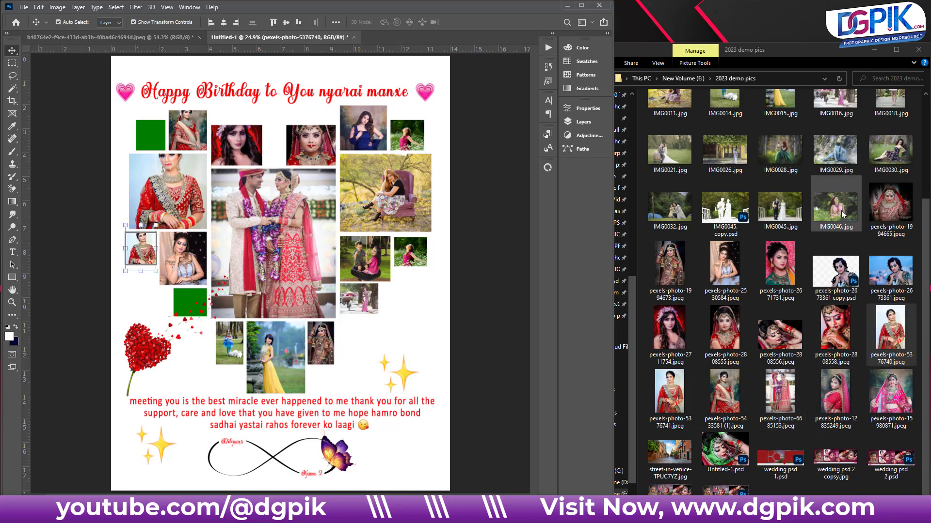
{"action": "left_click_drag", "start_coordinate": [835, 206], "coordinate": [151, 135]}
{"action": "left_click_drag", "start_coordinate": [891, 202], "coordinate": [188, 296]}
{"action": "key", "text": "Return"}
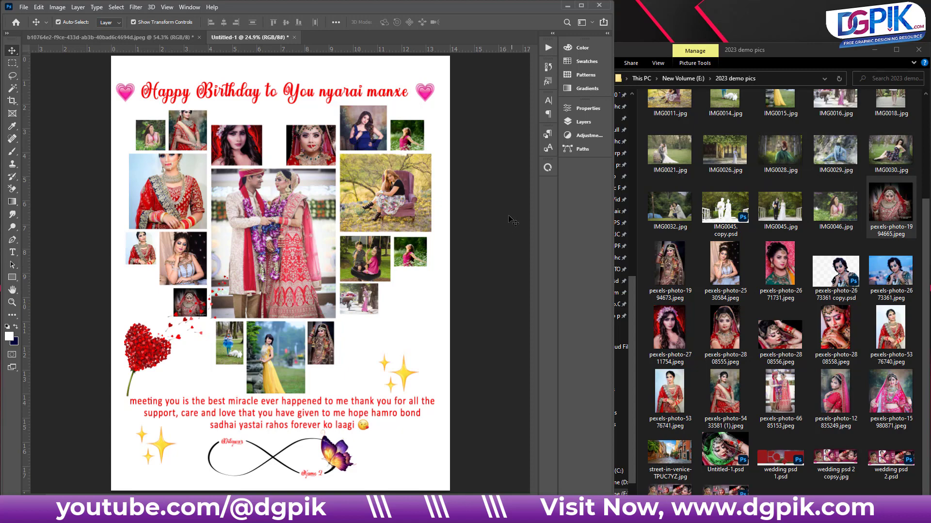
{"action": "left_click", "coordinate": [581, 5]}
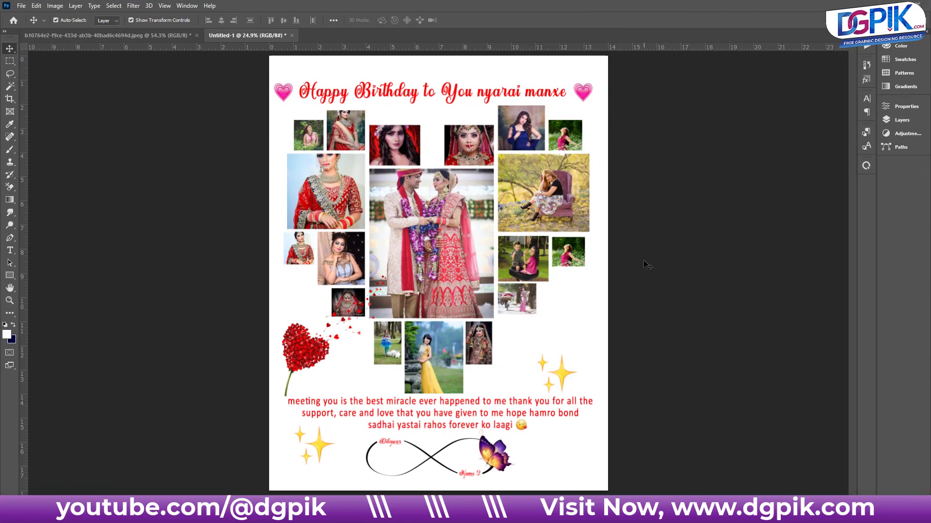
- Set the Color Fill 1 background colour to black (000000)
{"action": "left_click", "coordinate": [592, 316]}
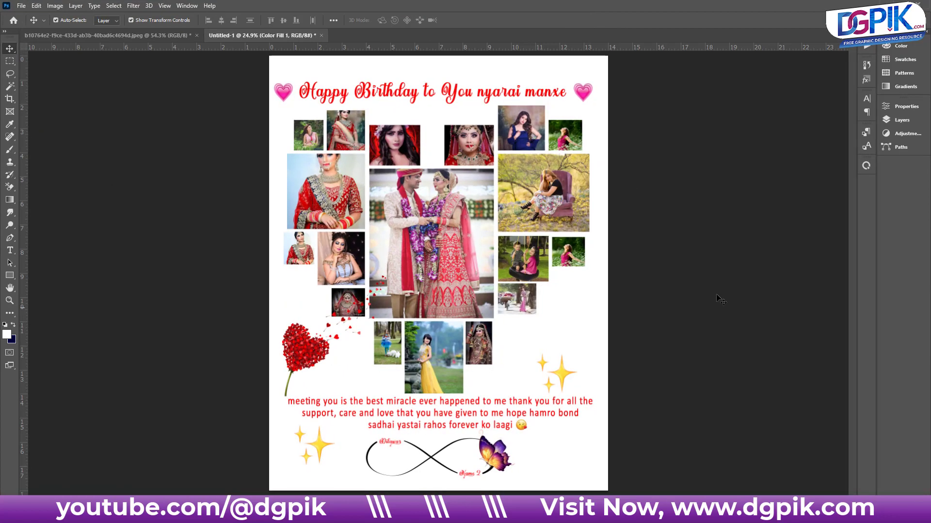
{"action": "left_click", "coordinate": [926, 32]}
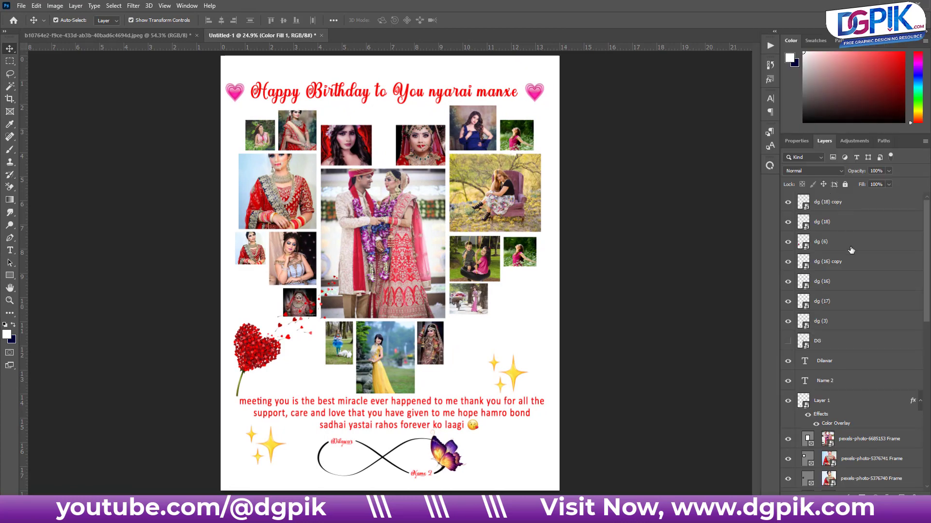
{"action": "scroll", "coordinate": [853, 272], "scroll_direction": "down", "scroll_amount": 5}
{"action": "scroll", "coordinate": [858, 300], "scroll_direction": "down", "scroll_amount": 5}
{"action": "scroll", "coordinate": [853, 378], "scroll_direction": "down", "scroll_amount": 5}
{"action": "scroll", "coordinate": [848, 436], "scroll_direction": "down", "scroll_amount": 5}
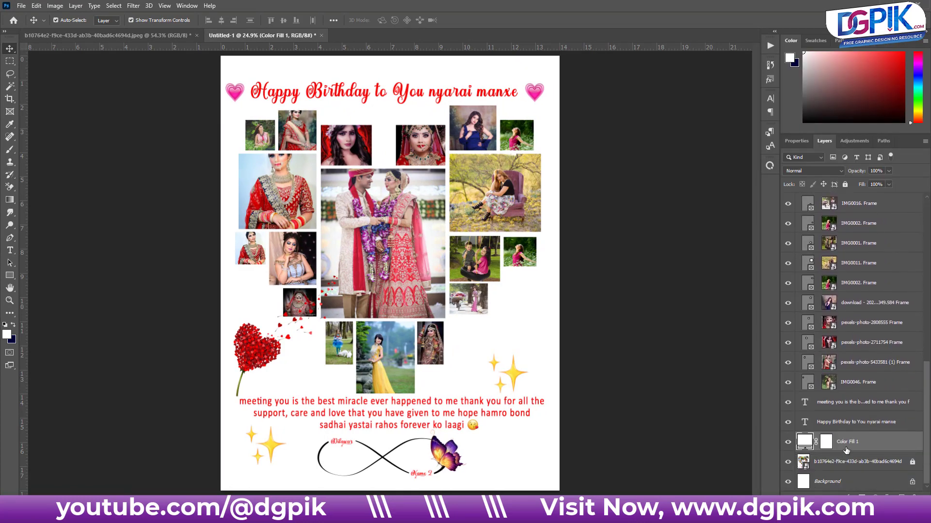
{"action": "double_click", "coordinate": [803, 442]}
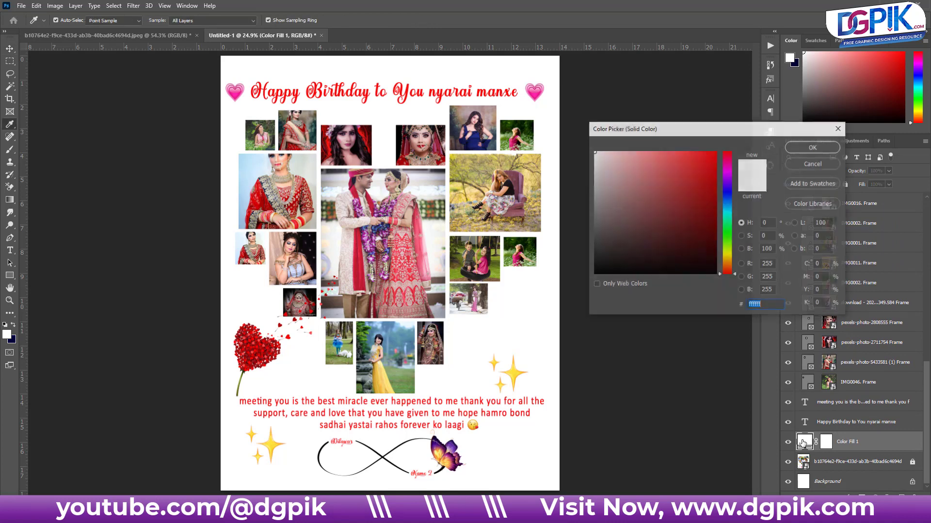
{"action": "type", "text": "000000"}
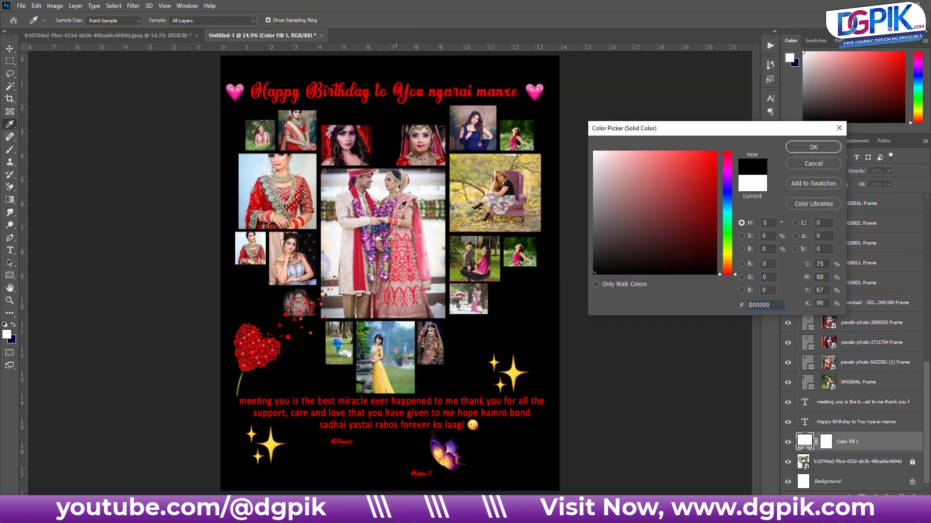
{"action": "left_click", "coordinate": [799, 147]}
- Recolour the Happy Birthday heading text white (ffffff)
{"action": "left_click", "coordinate": [801, 422]}
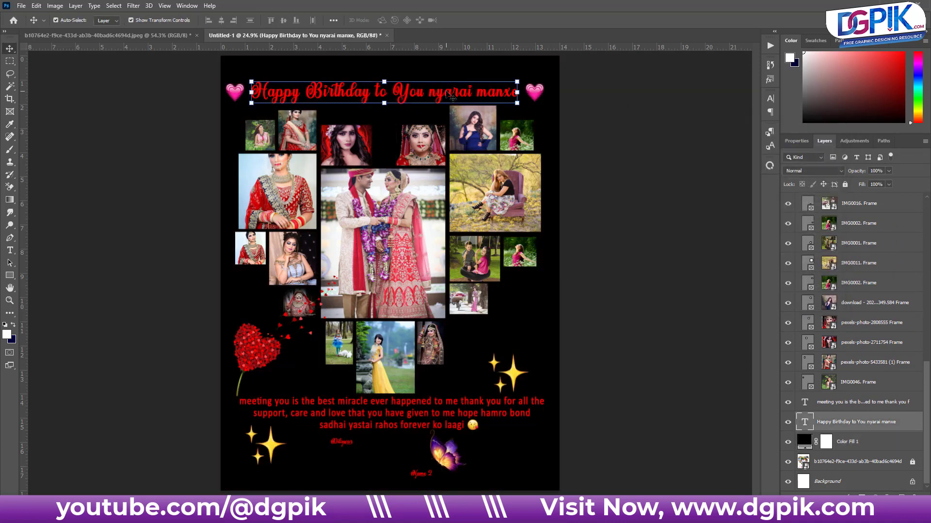
{"action": "double_click", "coordinate": [445, 95]}
{"action": "left_click", "coordinate": [388, 20]}
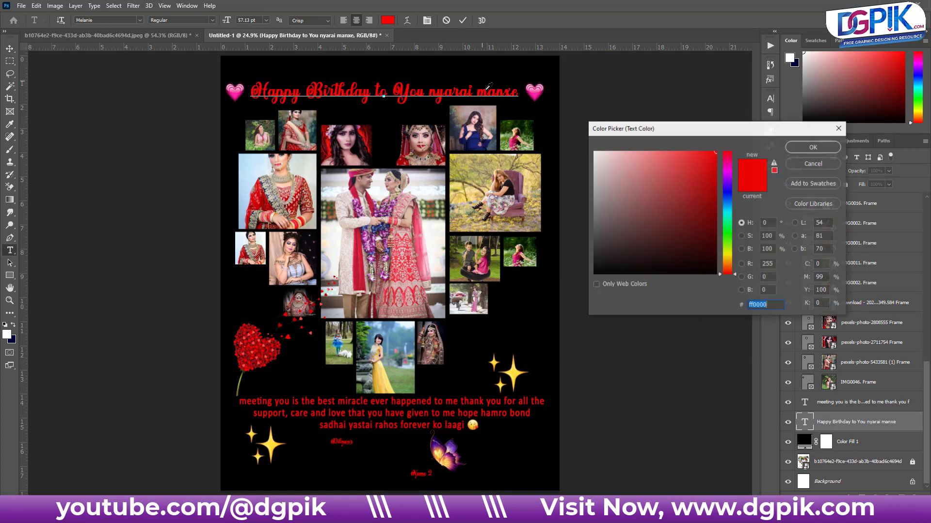
{"action": "type", "text": "ffffff"}
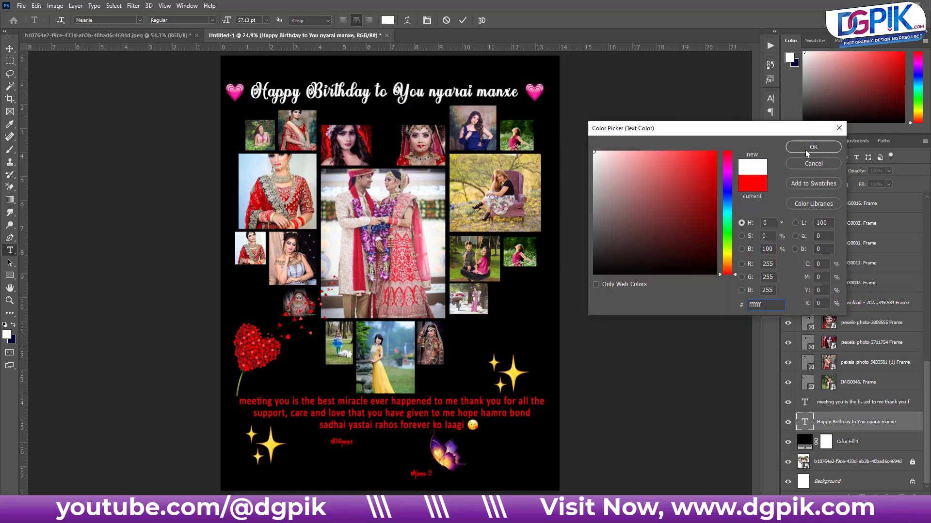
{"action": "left_click", "coordinate": [805, 147]}
{"action": "left_click", "coordinate": [463, 20]}
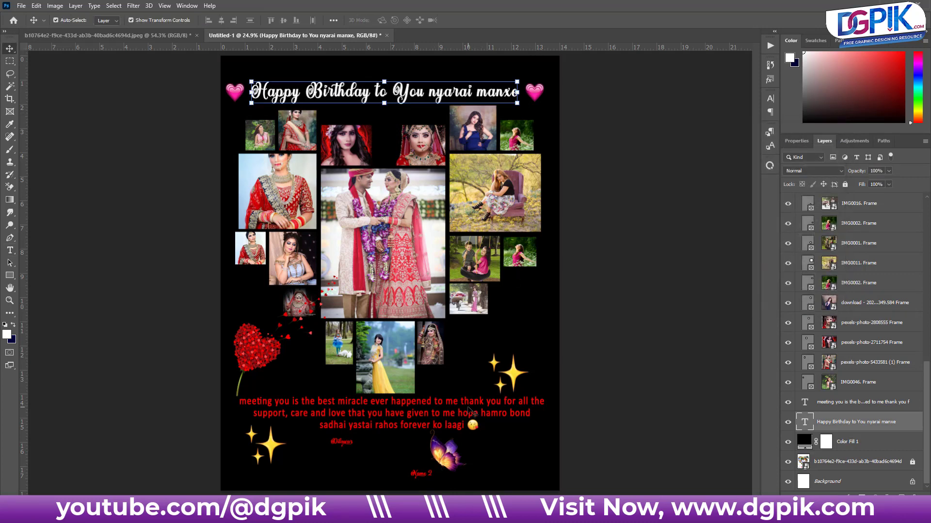
- Recolour the three-line message text white (ffffff)
{"action": "double_click", "coordinate": [470, 412]}
{"action": "left_click", "coordinate": [387, 20]}
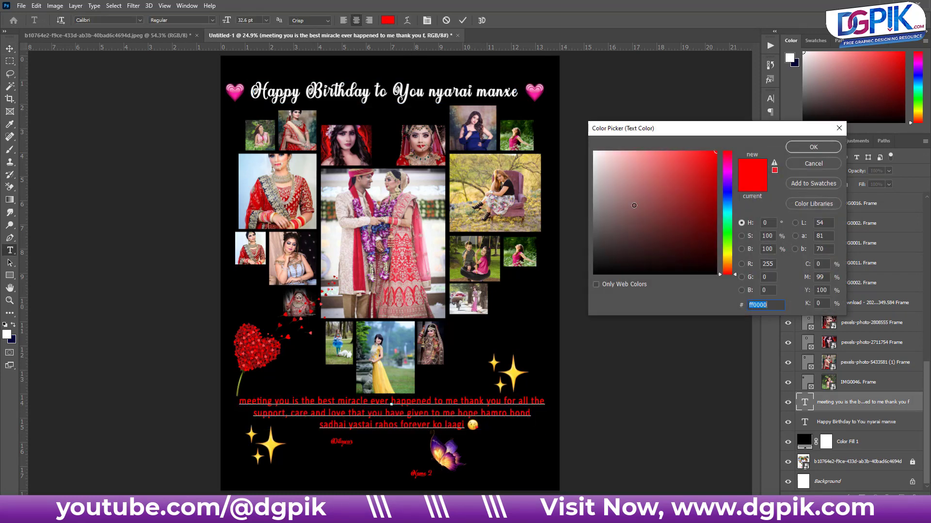
{"action": "type", "text": "ffffff"}
{"action": "left_click", "coordinate": [808, 143]}
{"action": "left_click", "coordinate": [687, 178]}
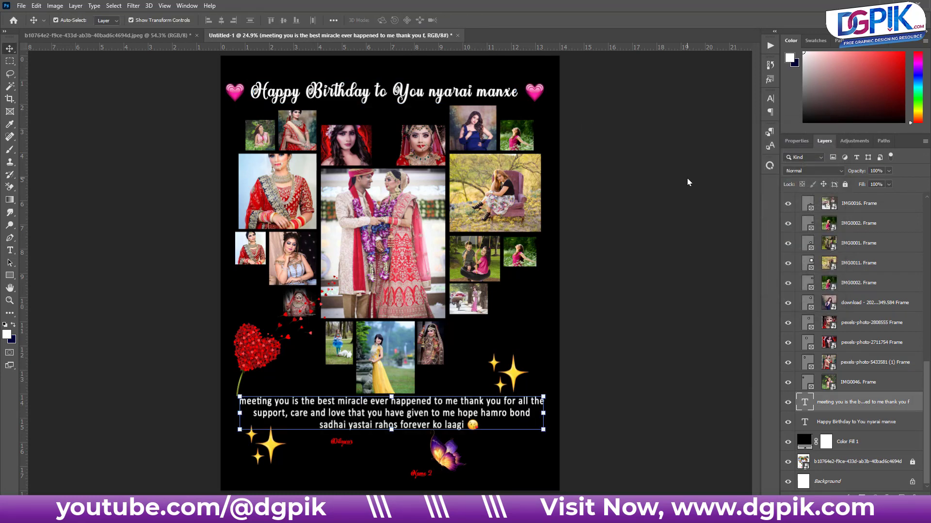
{"action": "left_click", "coordinate": [687, 179]}
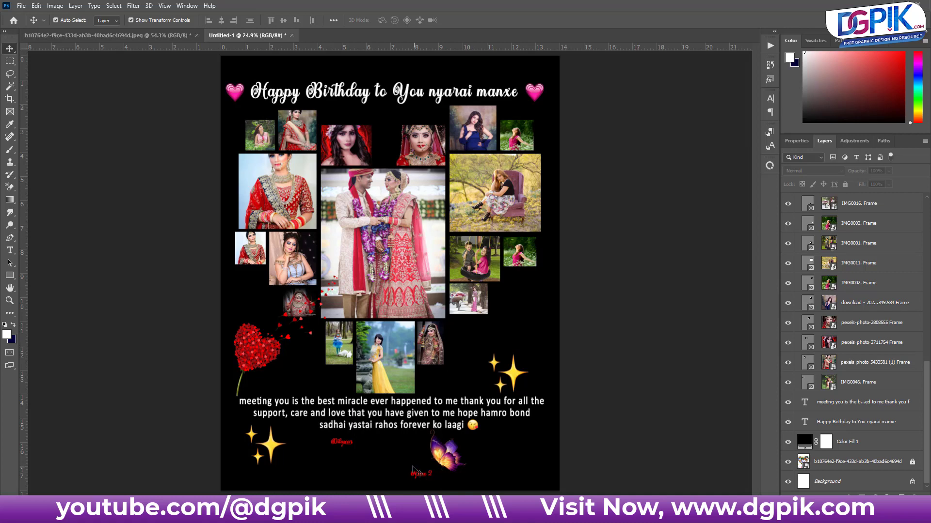
{"action": "left_click", "coordinate": [445, 466]}
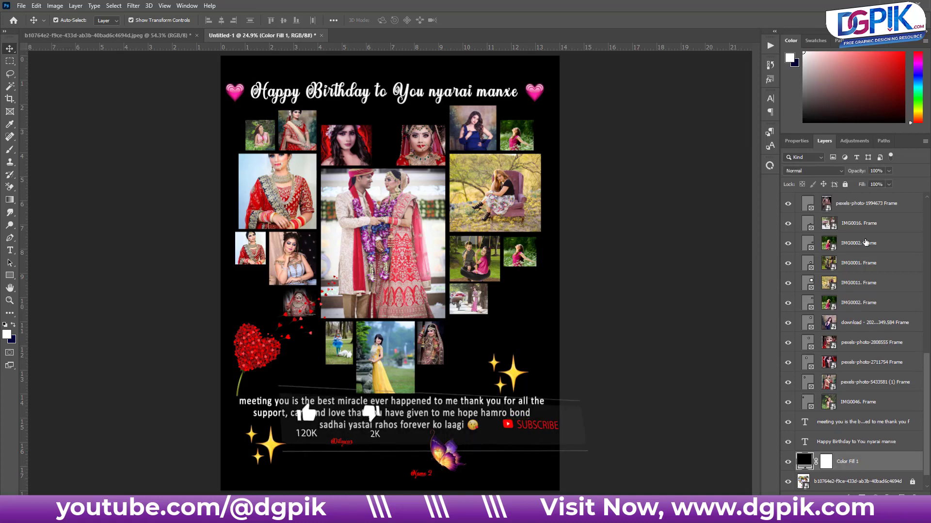
- Set Layer 1's Color Overlay to white so the infinity symbol turns white
{"action": "scroll", "coordinate": [846, 388], "scroll_direction": "up", "scroll_amount": 10}
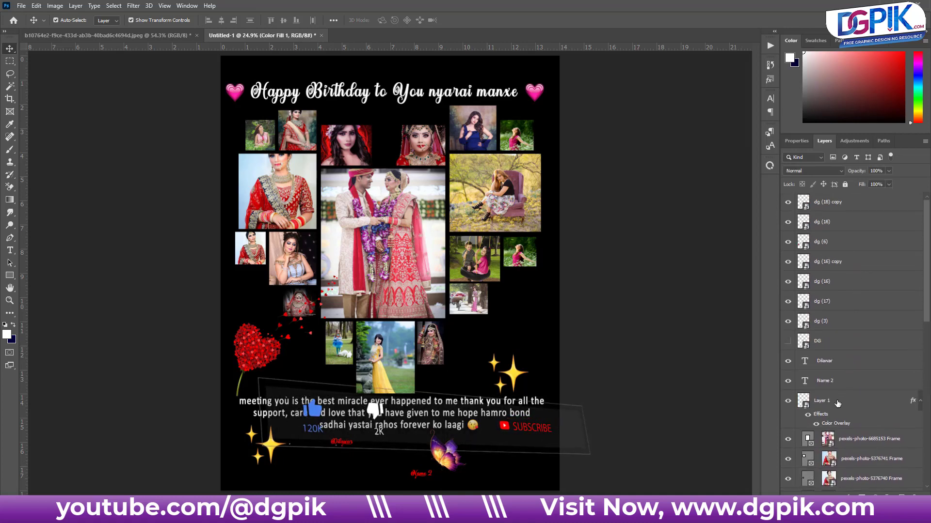
{"action": "left_click", "coordinate": [837, 401]}
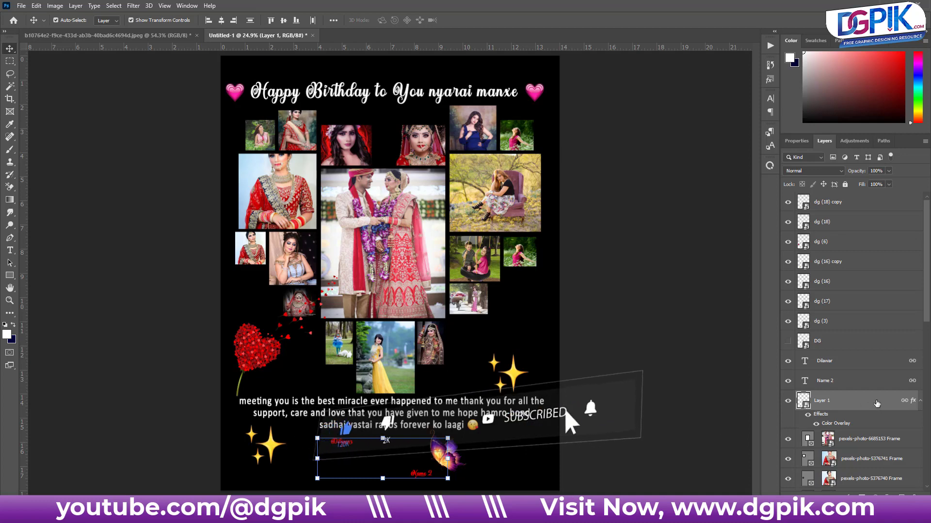
{"action": "double_click", "coordinate": [877, 403]}
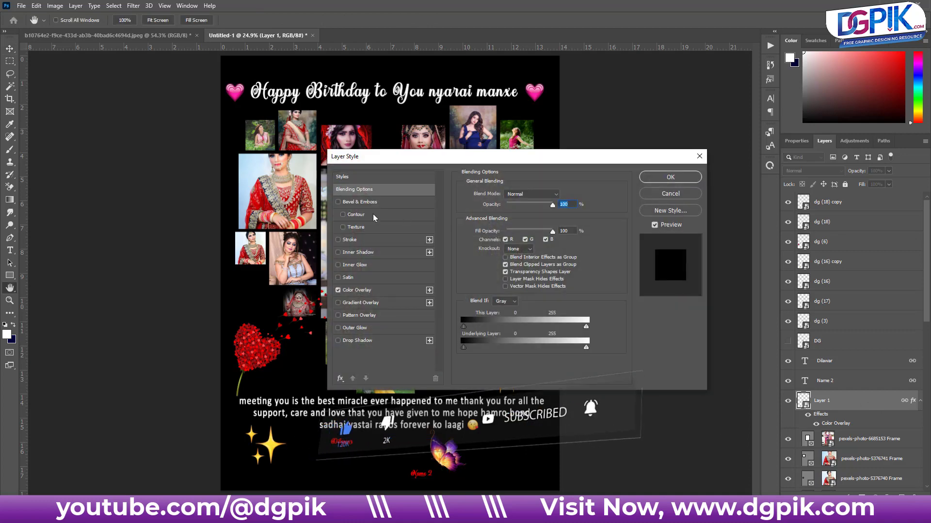
{"action": "left_click", "coordinate": [354, 290]}
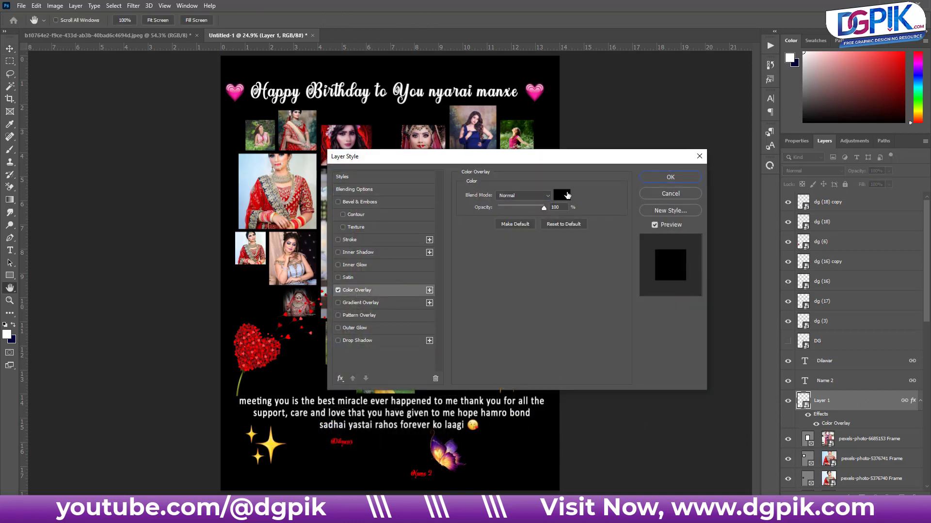
{"action": "left_click", "coordinate": [562, 195]}
{"action": "left_click", "coordinate": [595, 152]}
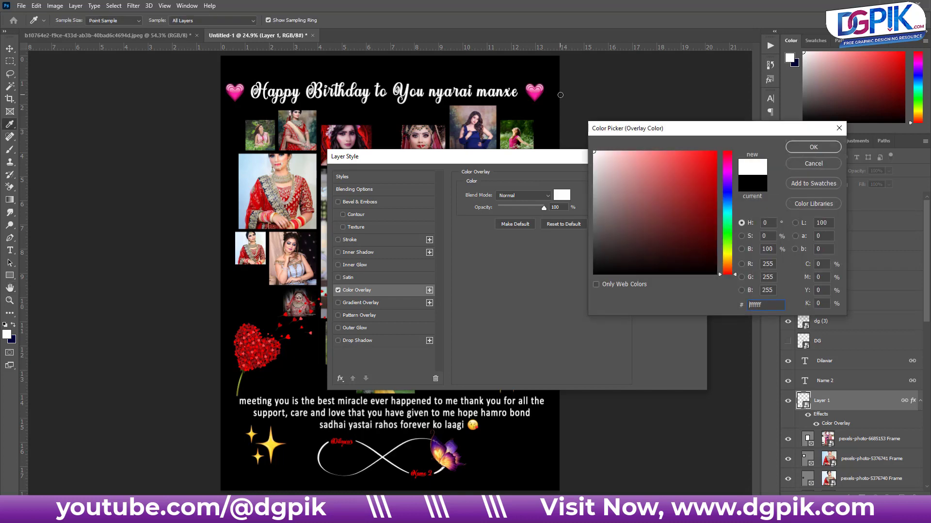
{"action": "left_click", "coordinate": [814, 147]}
{"action": "left_click", "coordinate": [673, 178]}
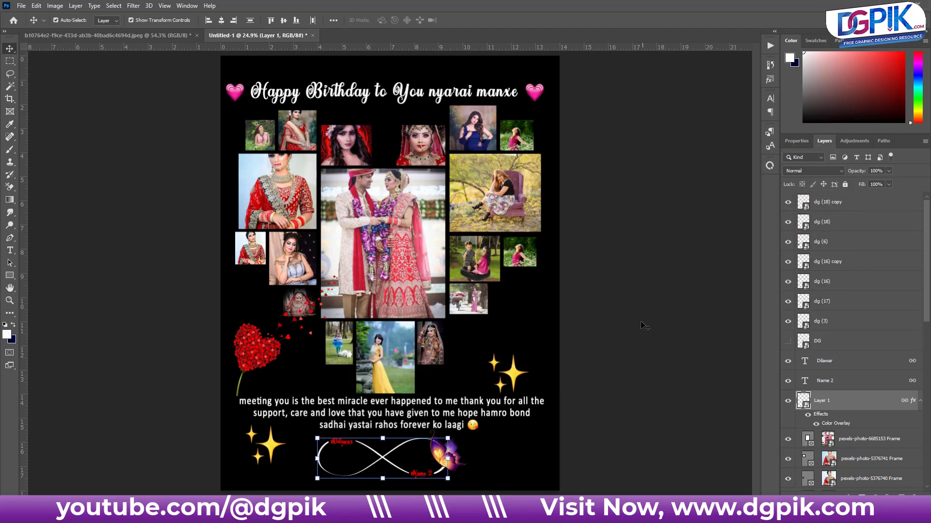
{"action": "left_click", "coordinate": [623, 361]}
- Try a white colour on the name text layer, then discard it and switch to the Move tool
{"action": "left_click", "coordinate": [339, 448]}
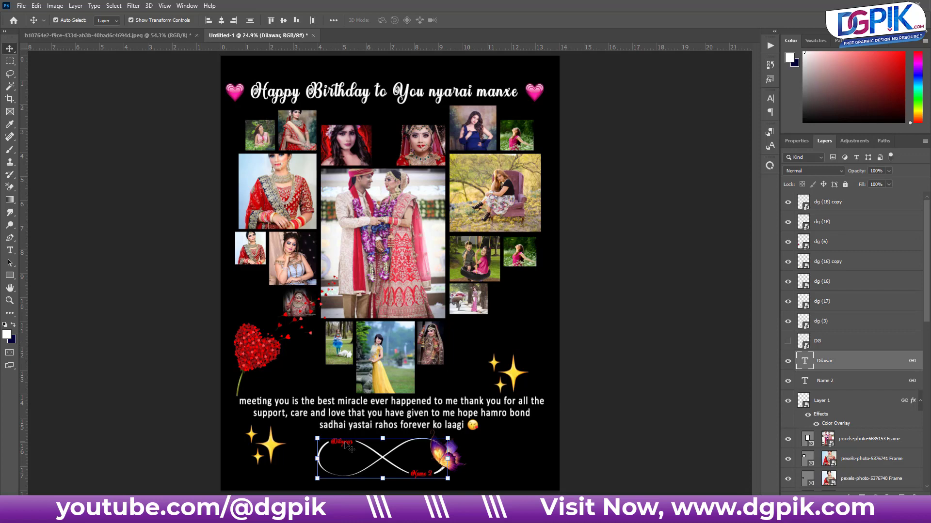
{"action": "double_click", "coordinate": [339, 443]}
{"action": "left_click", "coordinate": [387, 20]}
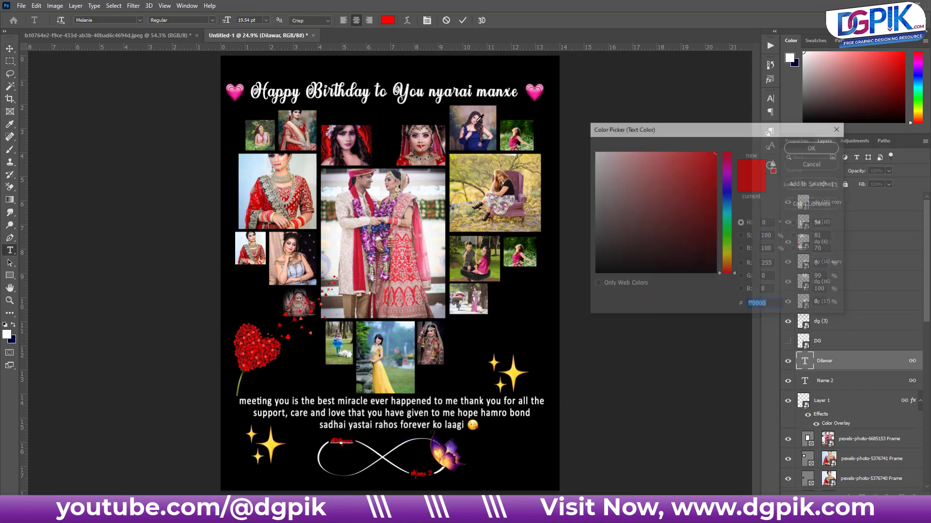
{"action": "type", "text": "ffffff"}
{"action": "left_click", "coordinate": [829, 144]}
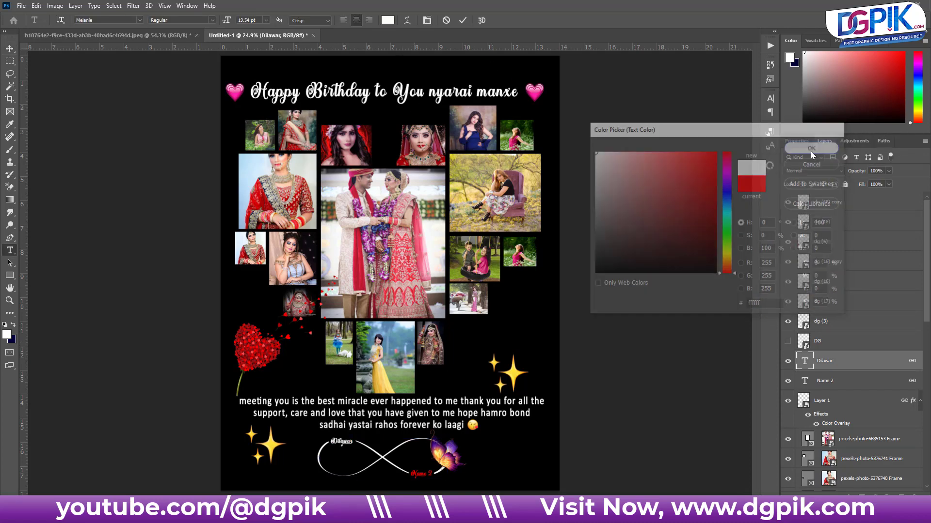
{"action": "left_click", "coordinate": [446, 20]}
{"action": "key", "text": "v"}
{"action": "left_click", "coordinate": [700, 186]}
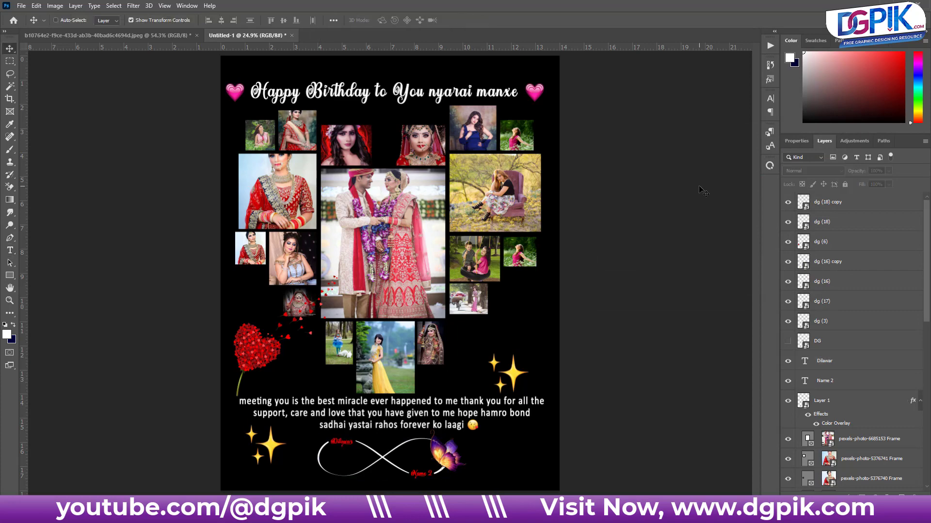
- Select the central wedding photo frame layer as the start of the frame range
{"action": "scroll", "coordinate": [463, 217], "scroll_direction": "down", "scroll_amount": 3}
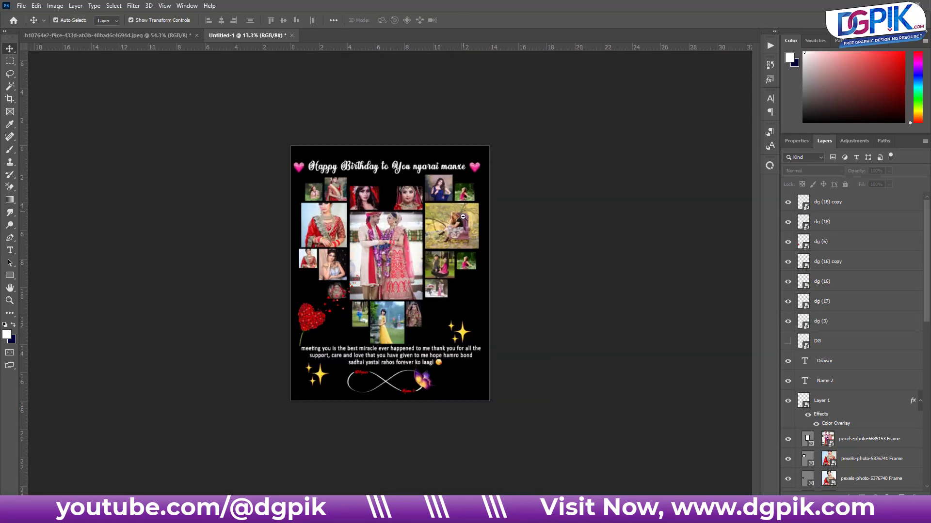
{"action": "scroll", "coordinate": [463, 217], "scroll_direction": "up", "scroll_amount": 5}
{"action": "scroll", "coordinate": [460, 220], "scroll_direction": "down", "scroll_amount": 5}
{"action": "scroll", "coordinate": [459, 224], "scroll_direction": "up", "scroll_amount": 2}
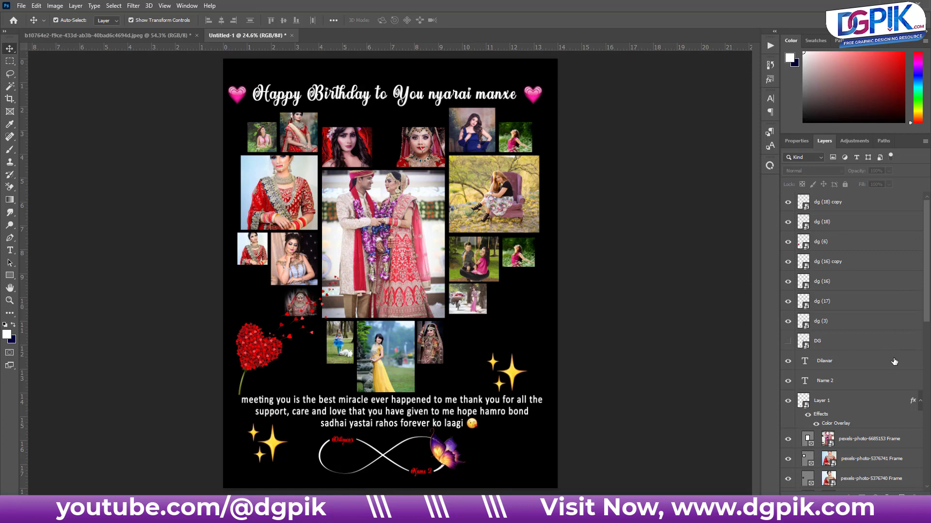
{"action": "left_click", "coordinate": [836, 329]}
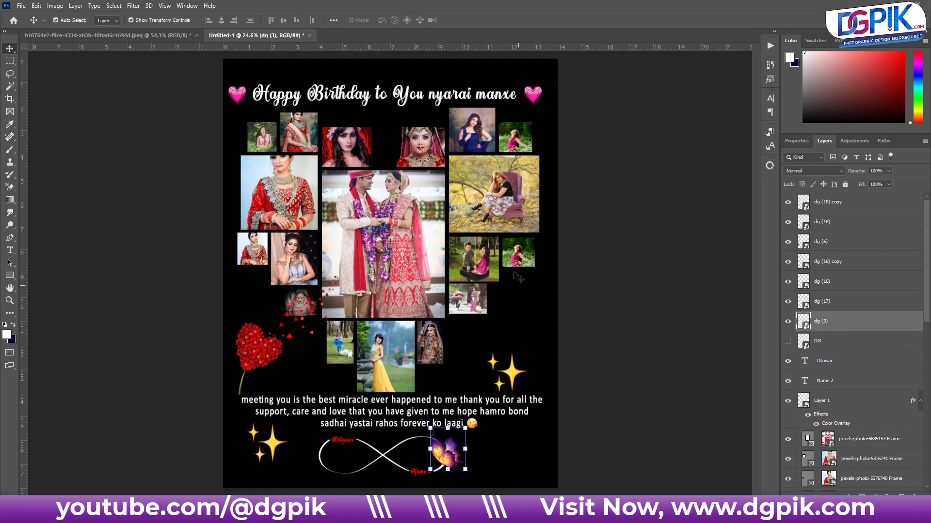
{"action": "scroll", "coordinate": [863, 334], "scroll_direction": "down", "scroll_amount": 5}
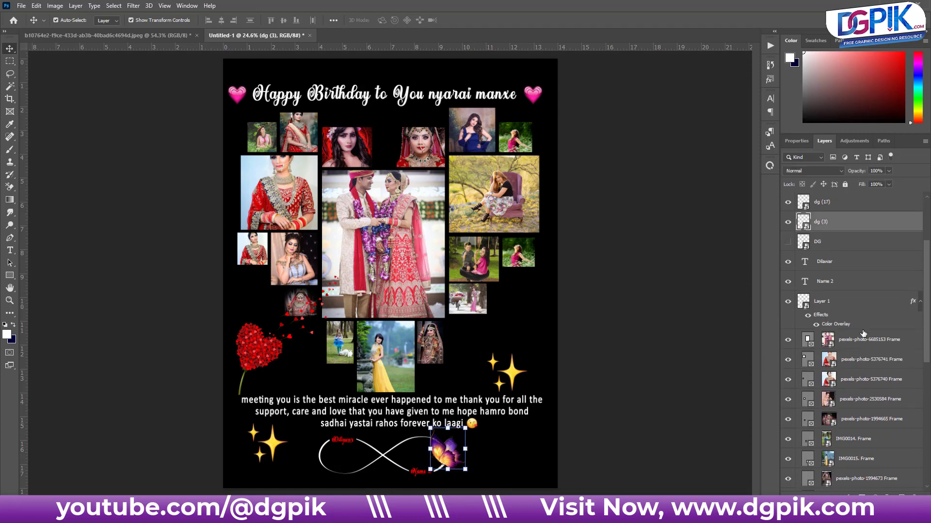
{"action": "left_click", "coordinate": [865, 340]}
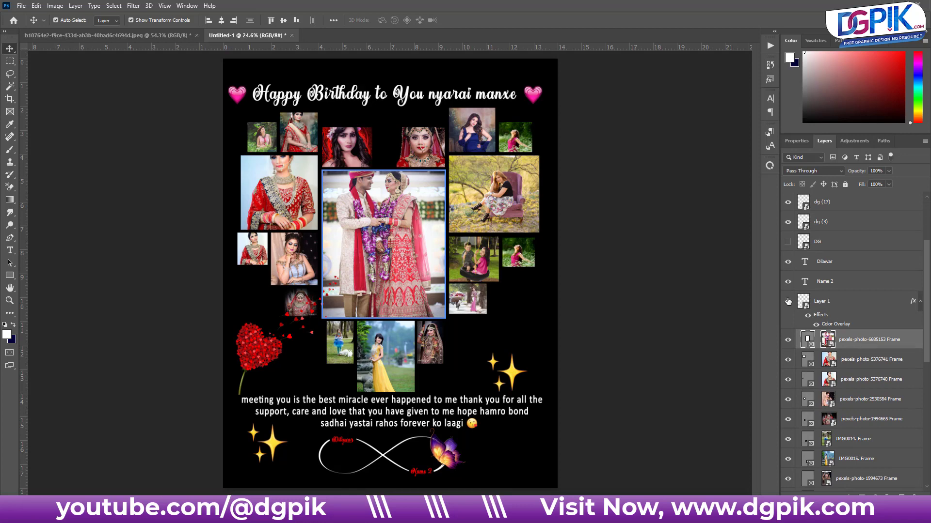
- Extend the selection through IMG0046, group the frames as Group 1, and open its Blending Options
{"action": "scroll", "coordinate": [894, 376], "scroll_direction": "down", "scroll_amount": 5}
{"action": "scroll", "coordinate": [887, 388], "scroll_direction": "down", "scroll_amount": 5}
{"action": "scroll", "coordinate": [874, 407], "scroll_direction": "down", "scroll_amount": 5}
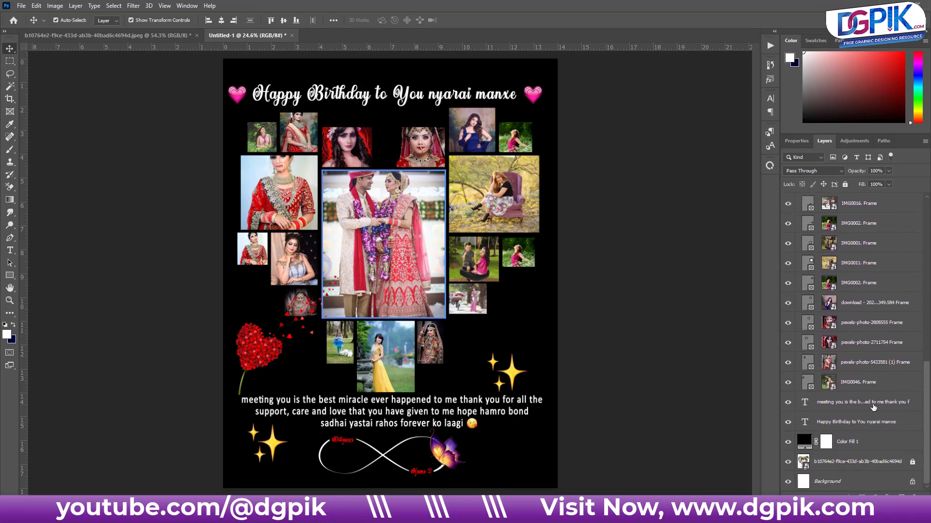
{"action": "left_click", "coordinate": [858, 382], "text": "shift"}
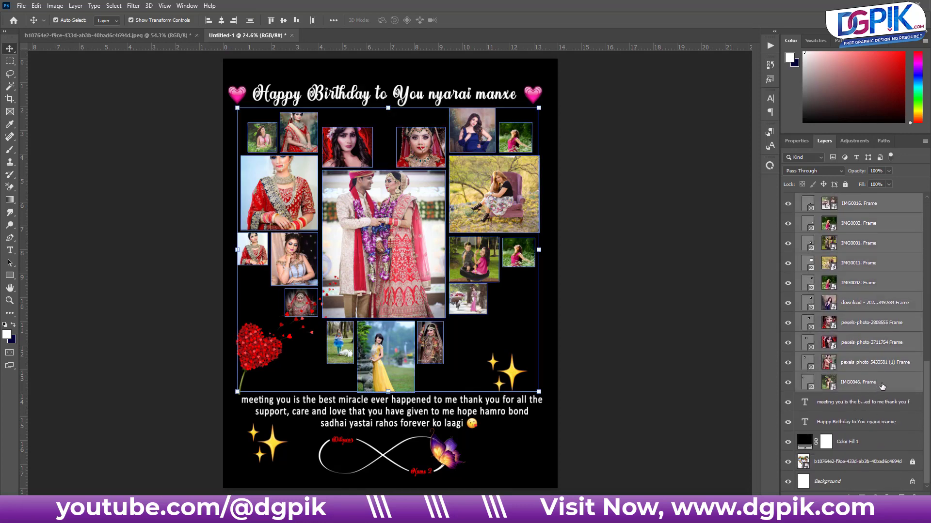
{"action": "key", "text": "ctrl+g"}
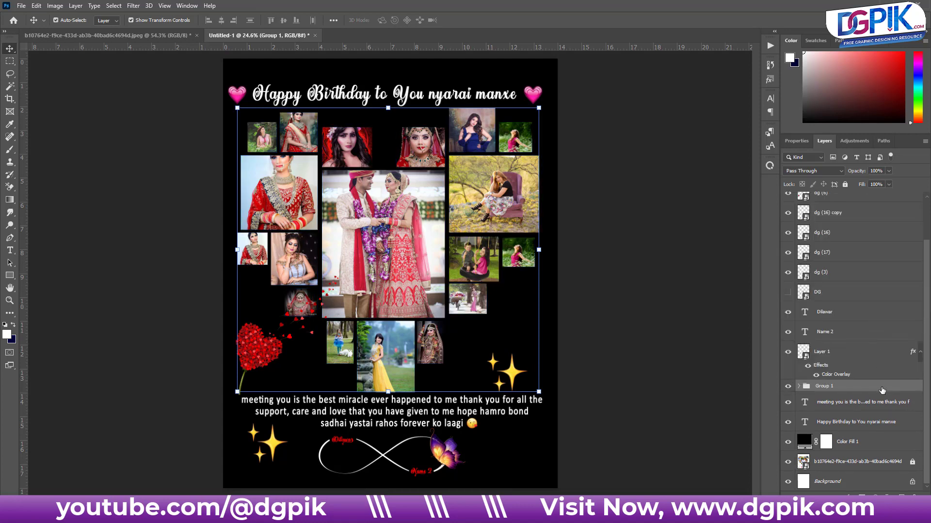
{"action": "right_click", "coordinate": [882, 391]}
{"action": "left_click", "coordinate": [816, 117]}
- Give Group 1 a white outside Stroke and raise its size to 16 px
{"action": "left_click", "coordinate": [349, 240]}
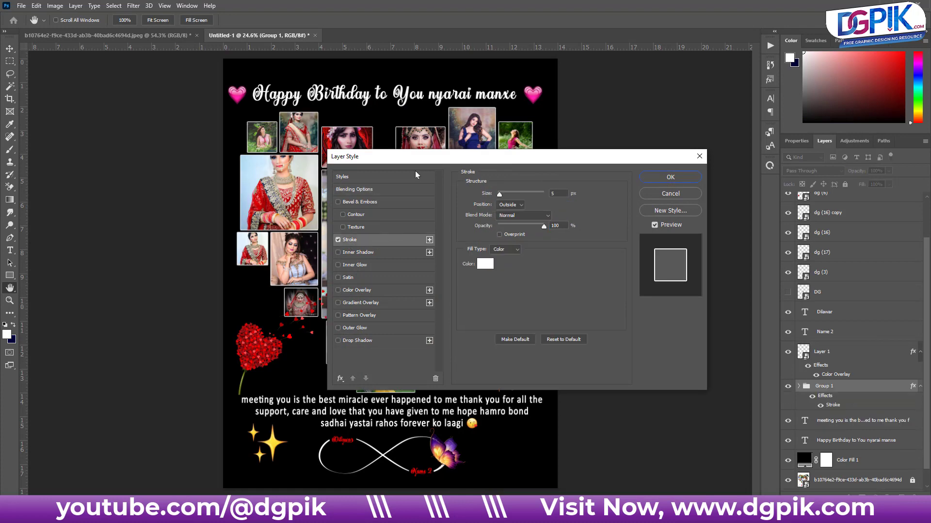
{"action": "left_click_drag", "start_coordinate": [551, 156], "coordinate": [707, 151]}
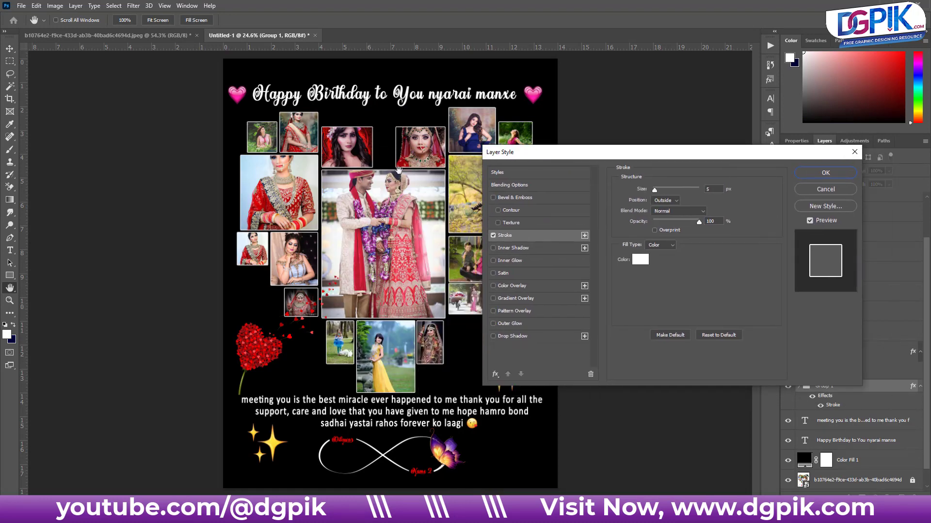
{"action": "left_click_drag", "start_coordinate": [572, 162], "coordinate": [575, 170]}
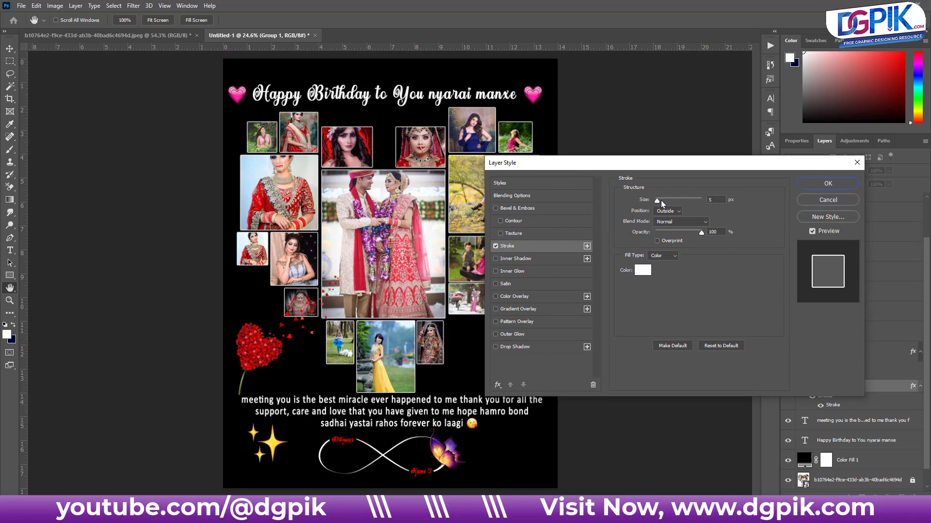
{"action": "left_click_drag", "start_coordinate": [660, 203], "coordinate": [658, 203]}
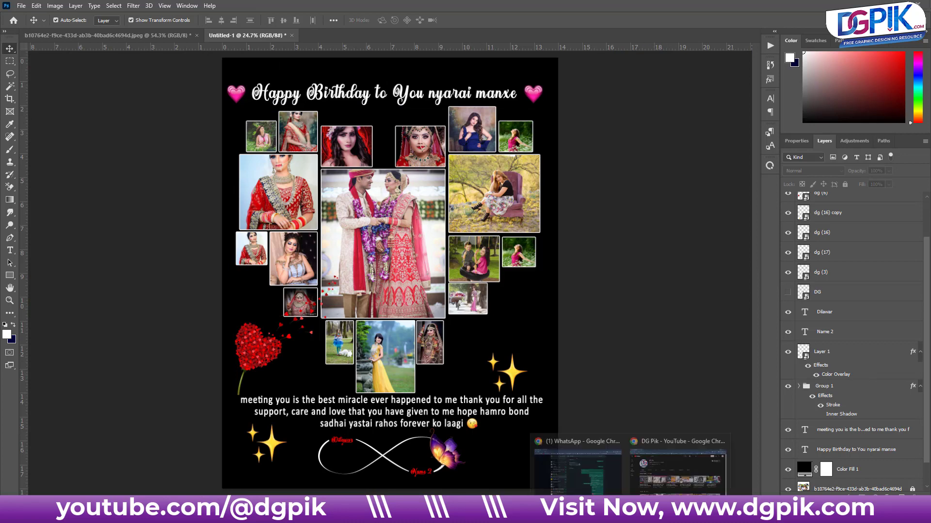
- Switch to the Chrome window and scroll around the DG Pik channel home page
{"action": "left_click", "coordinate": [649, 485]}
{"action": "scroll", "coordinate": [452, 284], "scroll_direction": "down", "scroll_amount": 2}
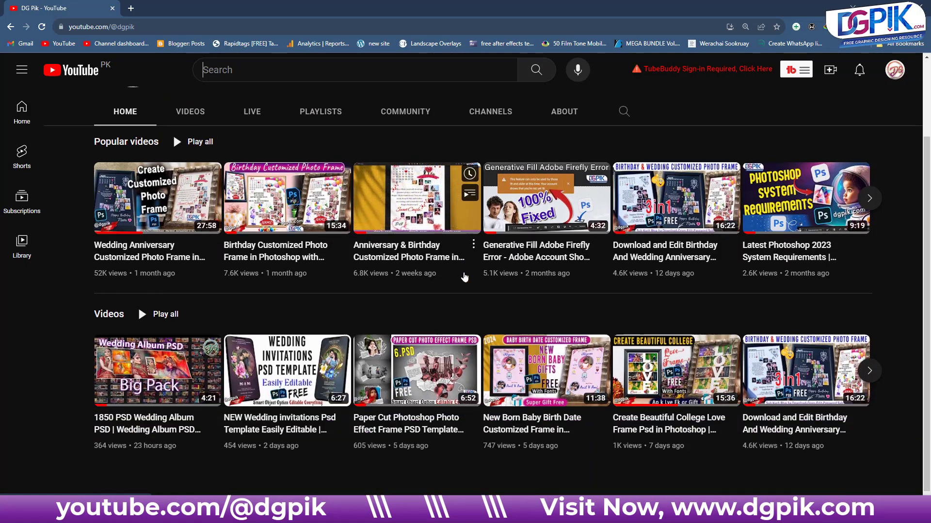
{"action": "scroll", "coordinate": [475, 300], "scroll_direction": "up", "scroll_amount": 2}
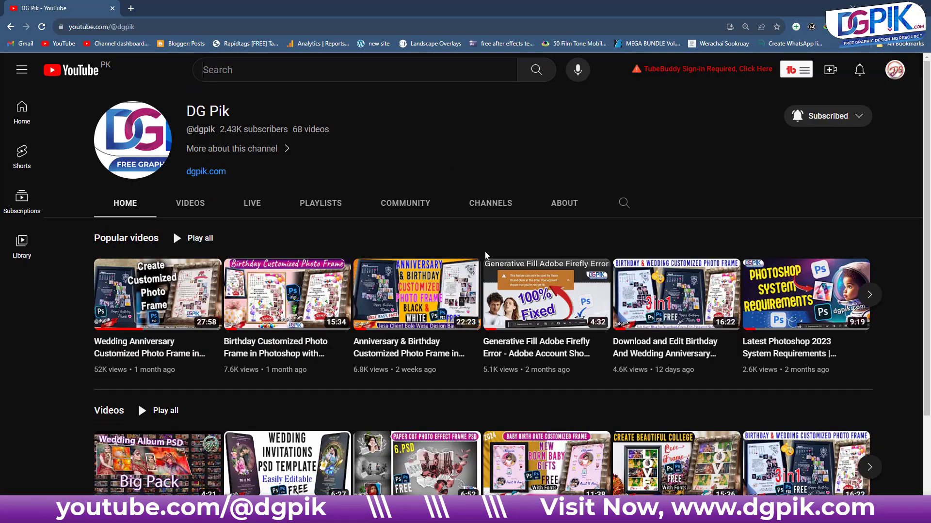
{"action": "scroll", "coordinate": [485, 255], "scroll_direction": "up", "scroll_amount": 1}
{"action": "scroll", "coordinate": [485, 255], "scroll_direction": "down", "scroll_amount": 2}
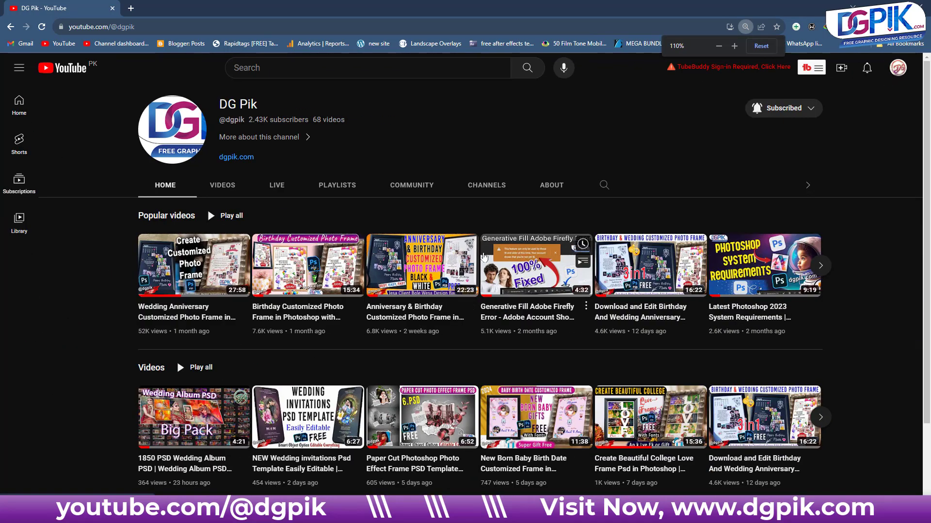
{"action": "scroll", "coordinate": [484, 257], "scroll_direction": "down", "scroll_amount": 1}
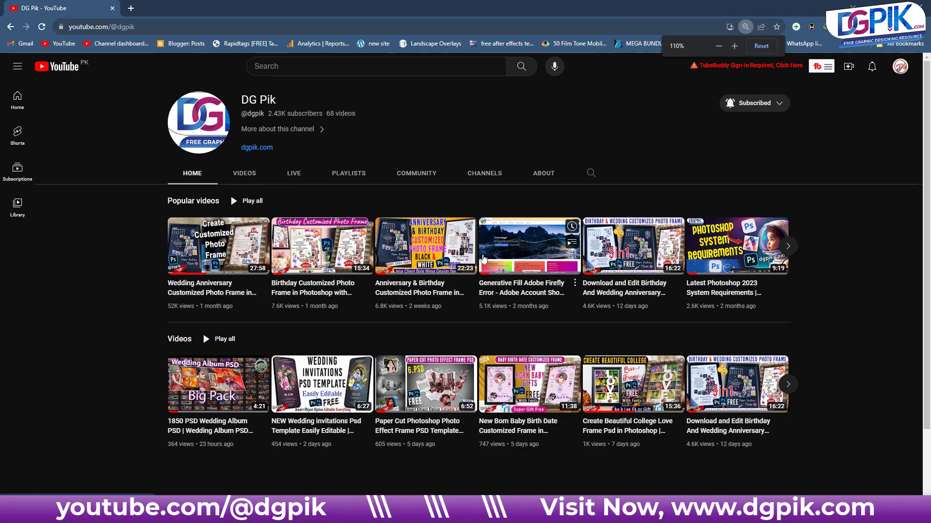
{"action": "scroll", "coordinate": [483, 259], "scroll_direction": "up", "scroll_amount": 2}
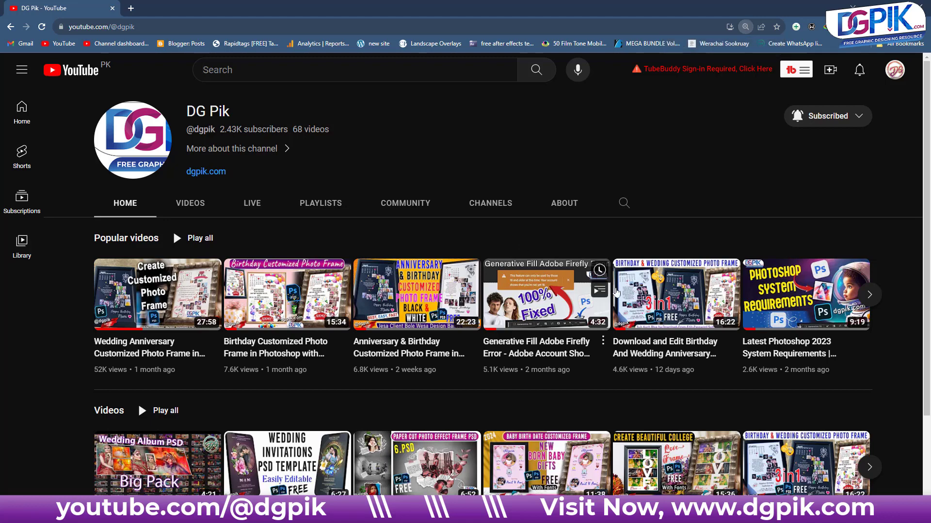